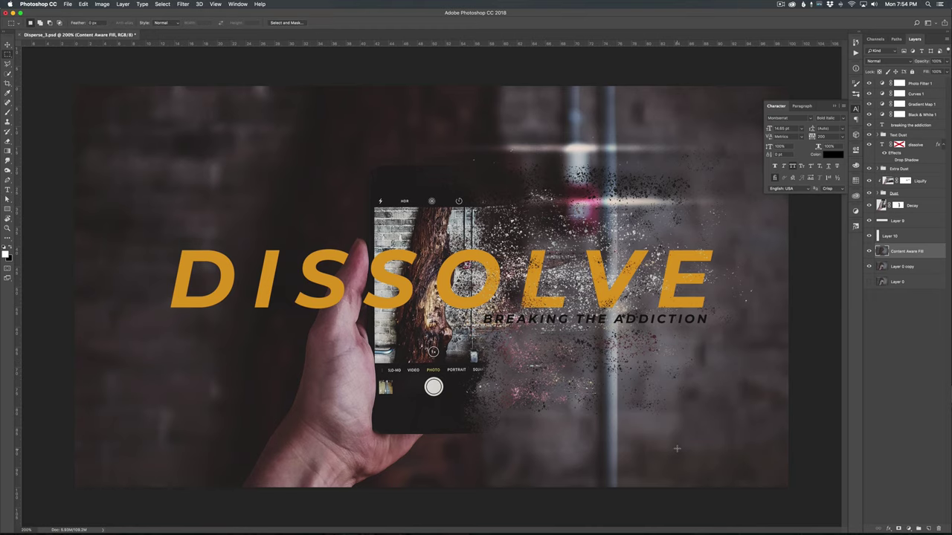
Create a new 1920 × 1080 px, 72 ppi RGB document and switch to Finder at the Disperse Tutorial folder.
key("super+n")
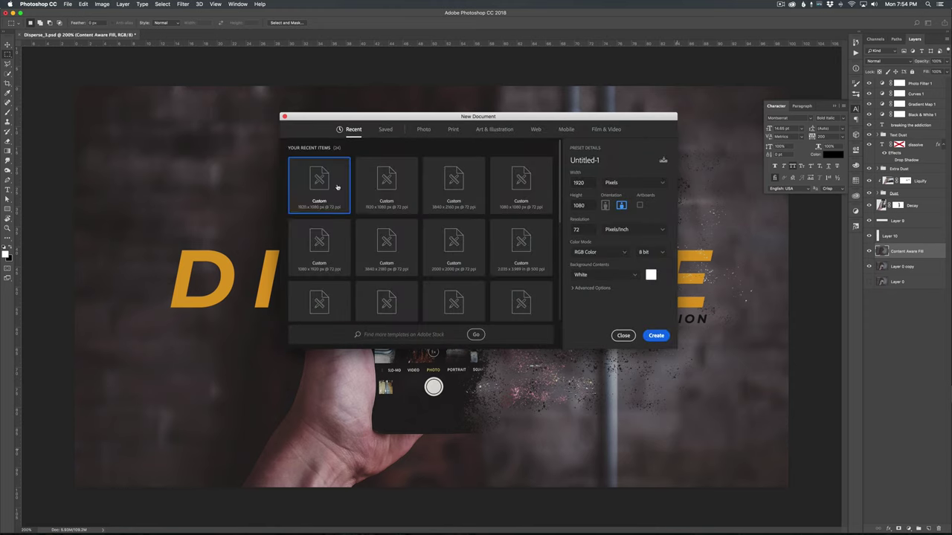
left_click(659, 337)
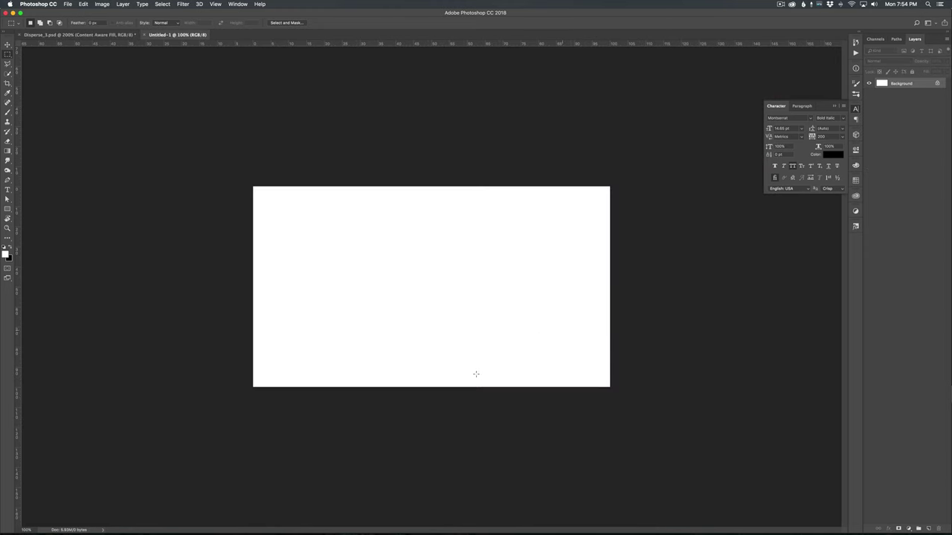
mouse_move(238, 526)
left_click(160, 527)
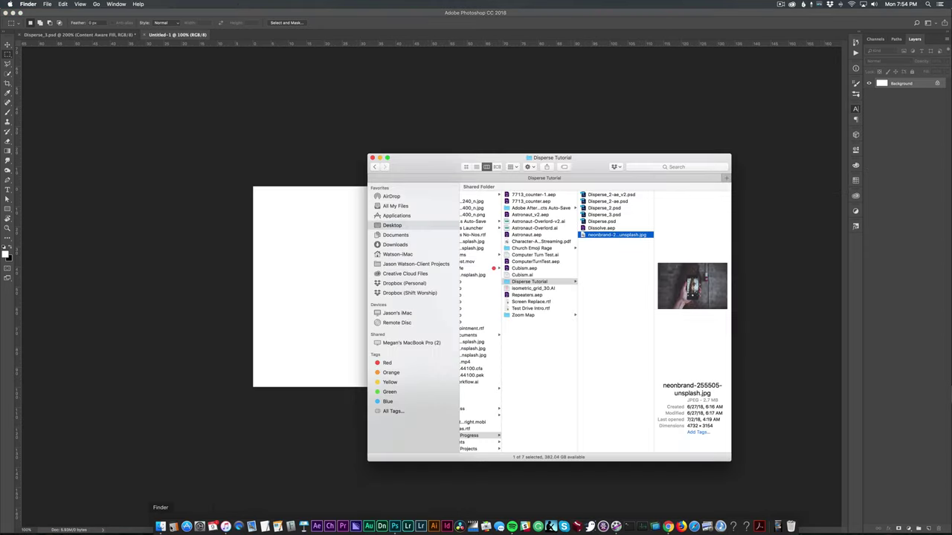
Switch to Chrome and look through the featured collections on the Free Church Photos page of prochurchmedia.com.
left_click(668, 526)
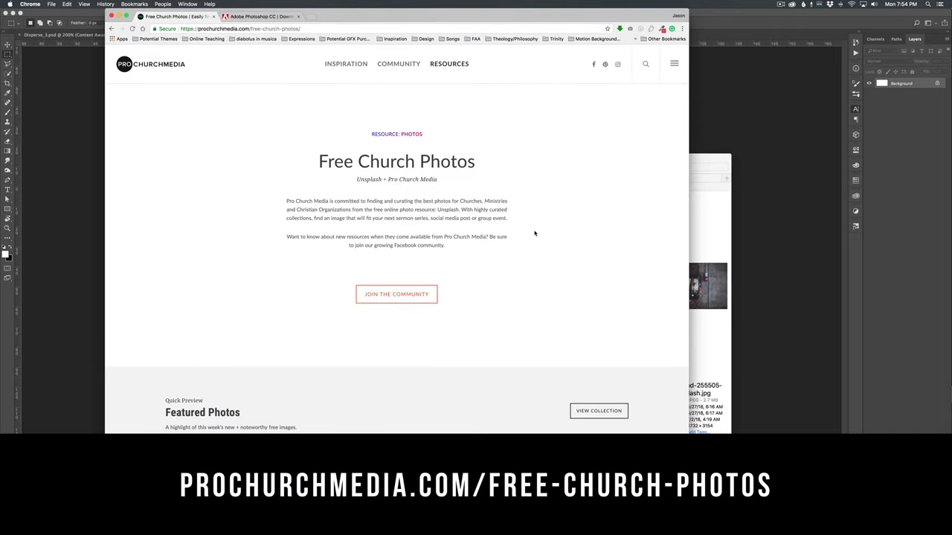
scroll(485, 243, "down", 5)
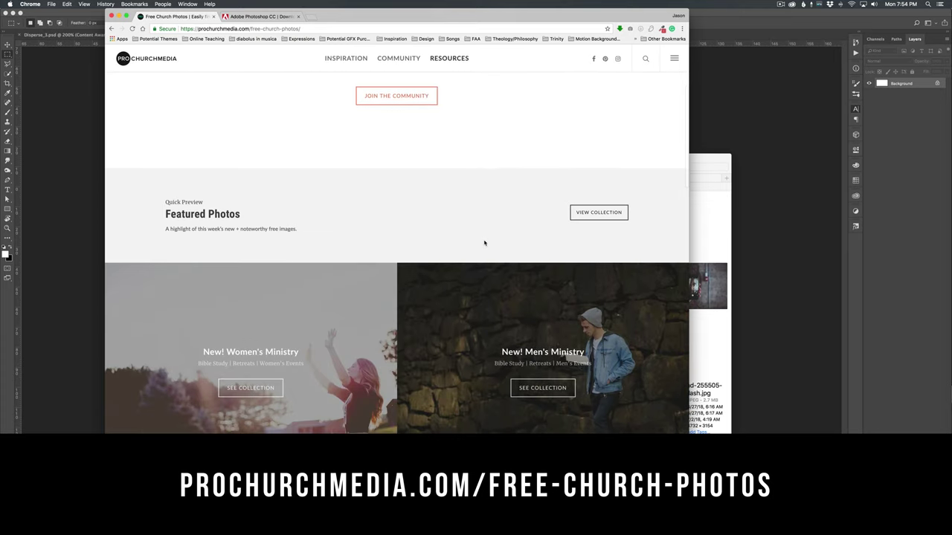
scroll(484, 242, "down", 1)
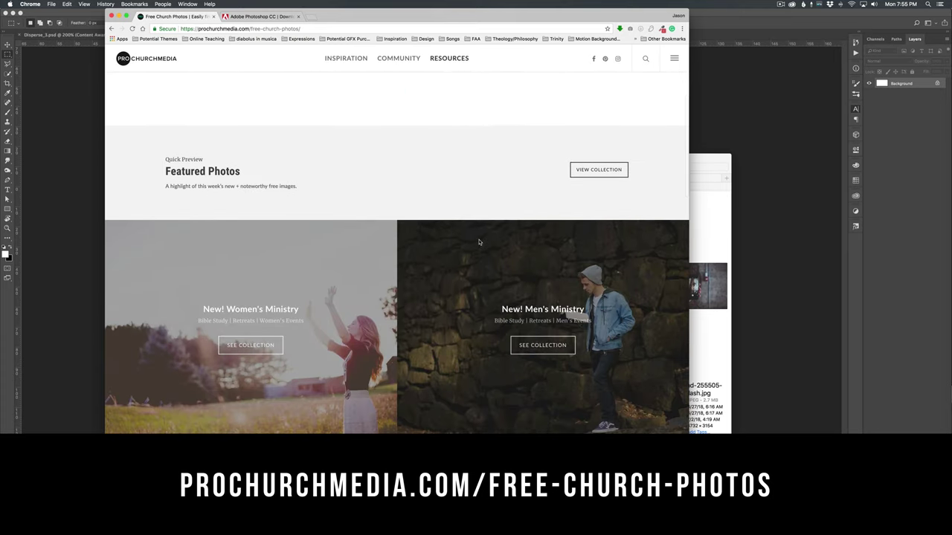
scroll(479, 242, "down", 3)
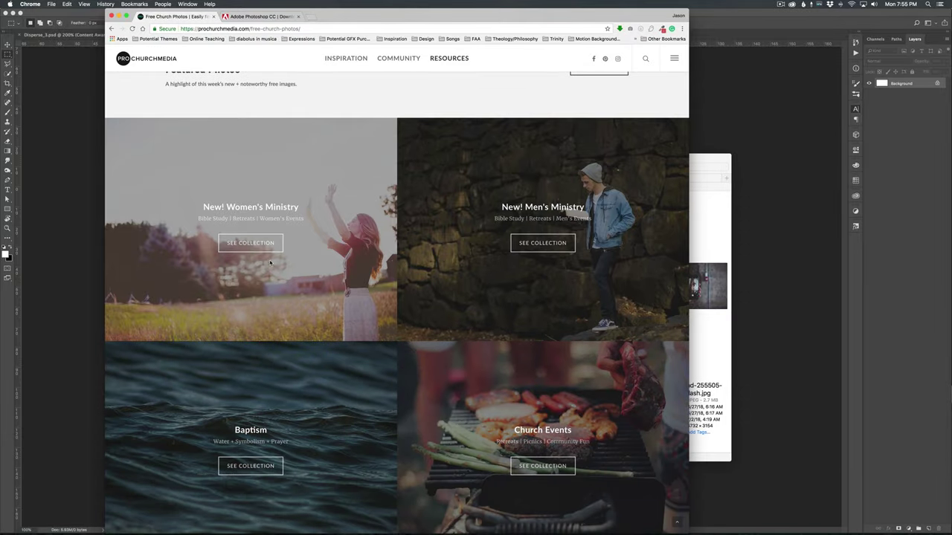
scroll(540, 271, "down", 6)
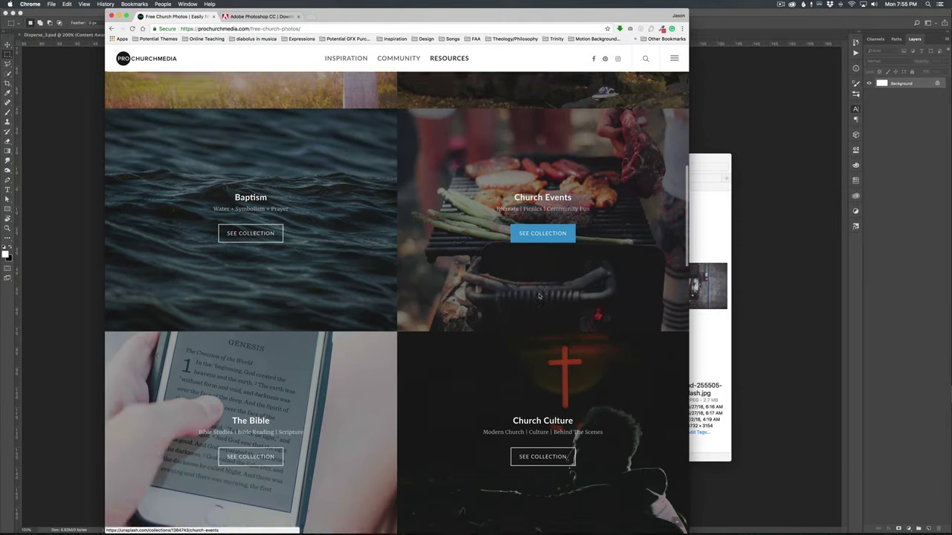
scroll(540, 296, "down", 2)
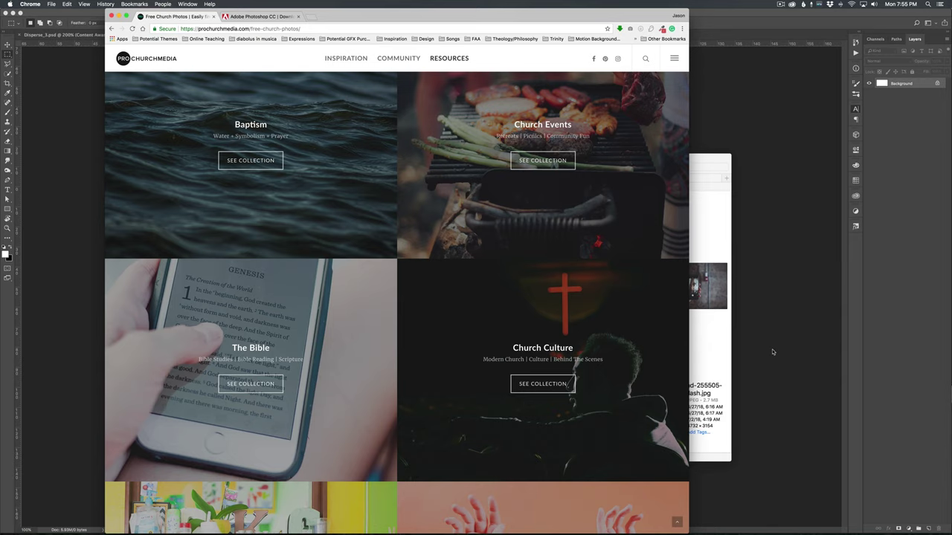
Place neonbrand-255505-unsplash.jpg from Finder into the new Photoshop document and scale it to about 45% so it covers the canvas.
left_click(714, 337)
left_click_drag(602, 235, 729, 225)
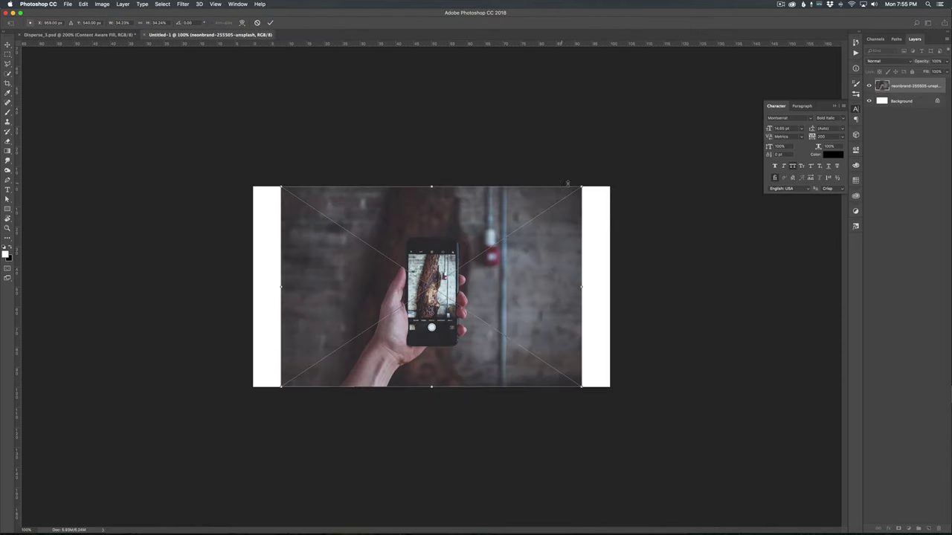
left_click_drag(581, 186, 632, 154)
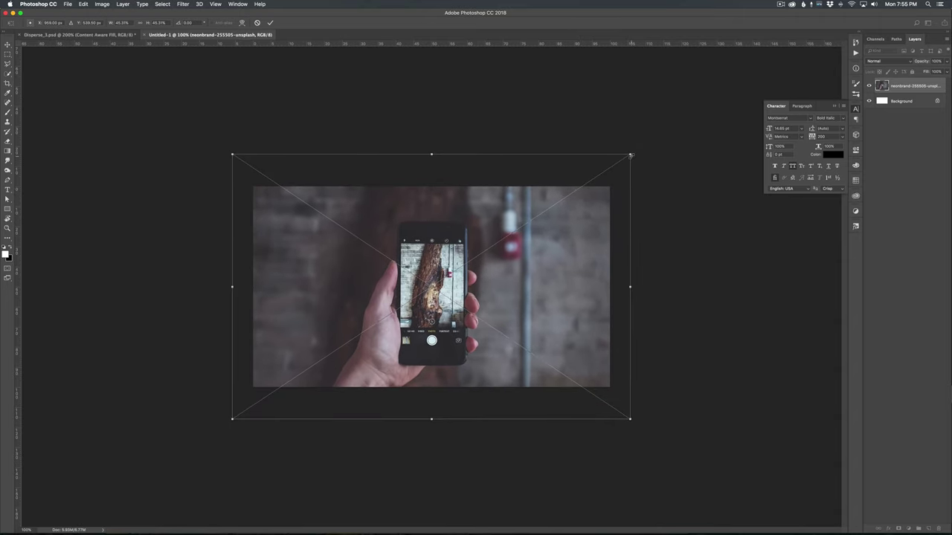
key("Return")
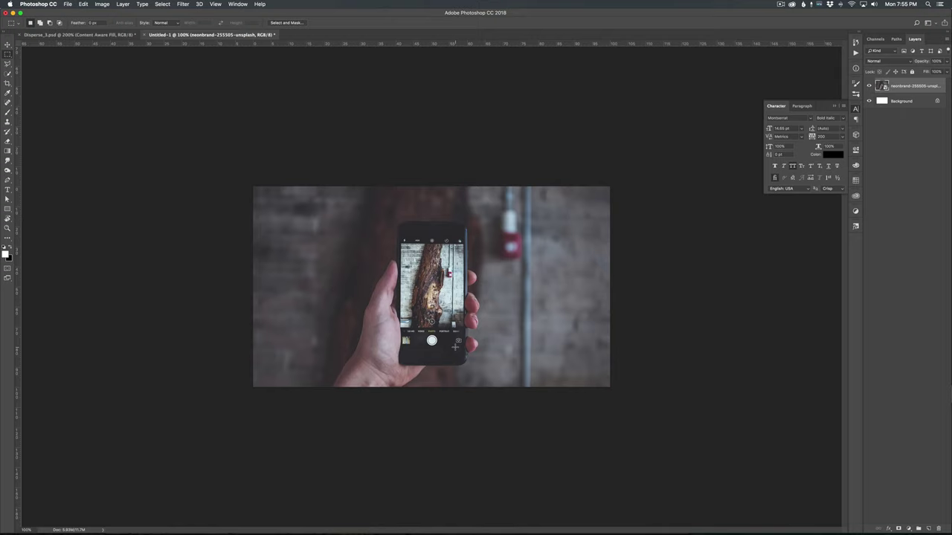
Activate the Quick Selection tool and automatically select the photo's subject, the hand holding the phone.
key("super+equal")
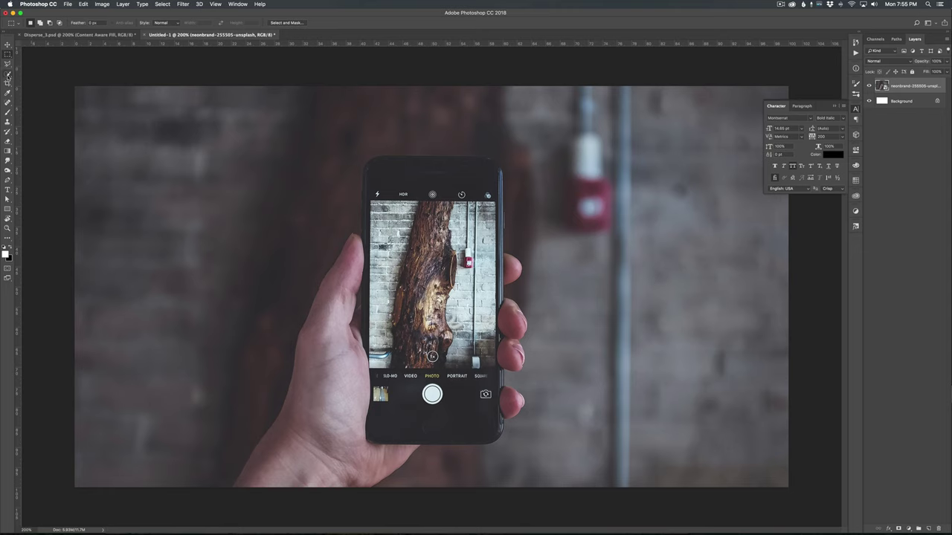
left_click(8, 75)
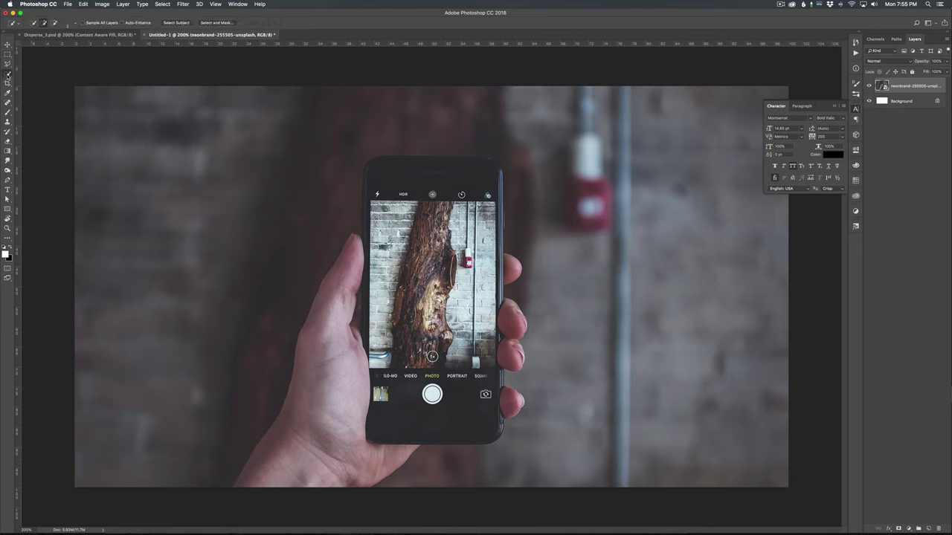
left_click(35, 73)
mouse_move(455, 318)
left_mouse_down()
mouse_move(417, 417)
mouse_move(335, 416)
mouse_move(343, 275)
left_mouse_up()
key("alt+super+z")
key("alt+super+z")
left_click(409, 239)
left_click(162, 4)
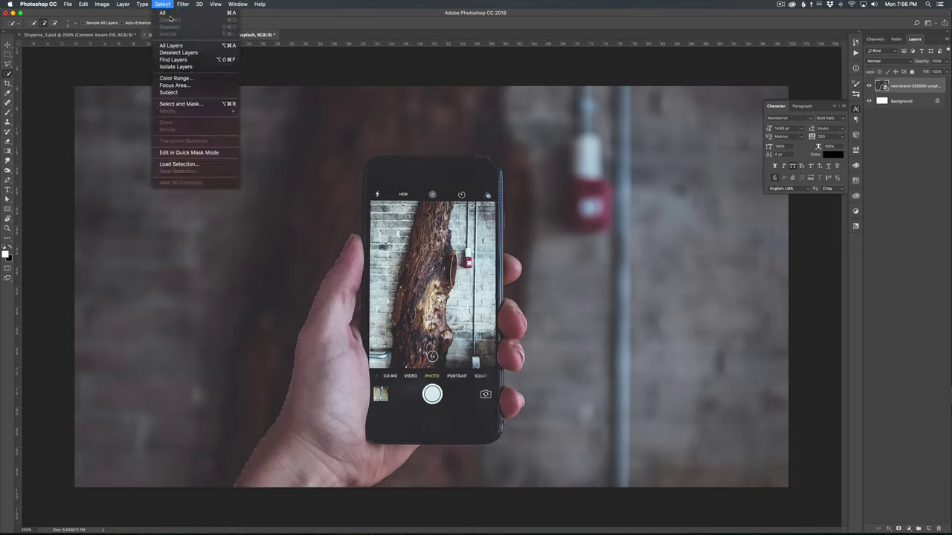
left_click(168, 92)
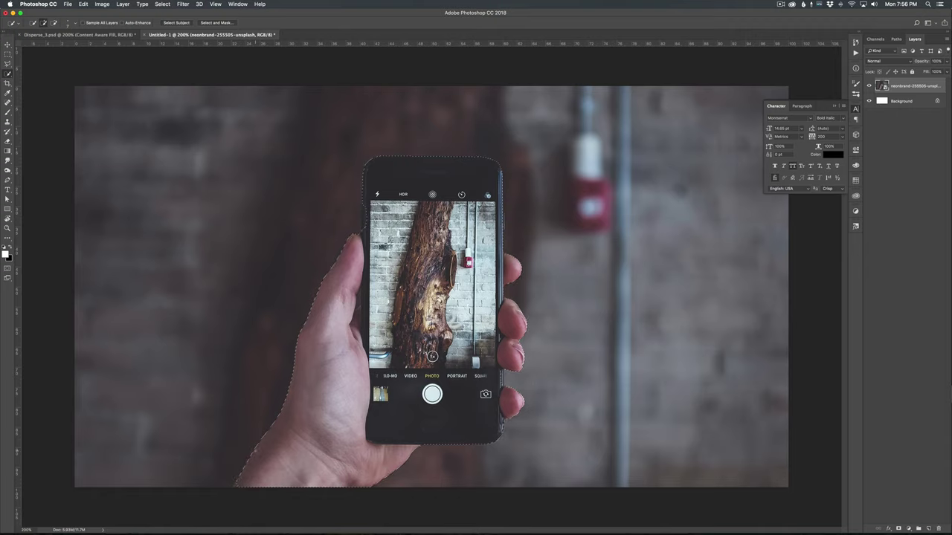
Examine the selection outline along the wrist, palm, thumb, fingers and phone edges for inaccuracies.
key("super+plus")
key("super+plus")
scroll(229, 379, "down", 5)
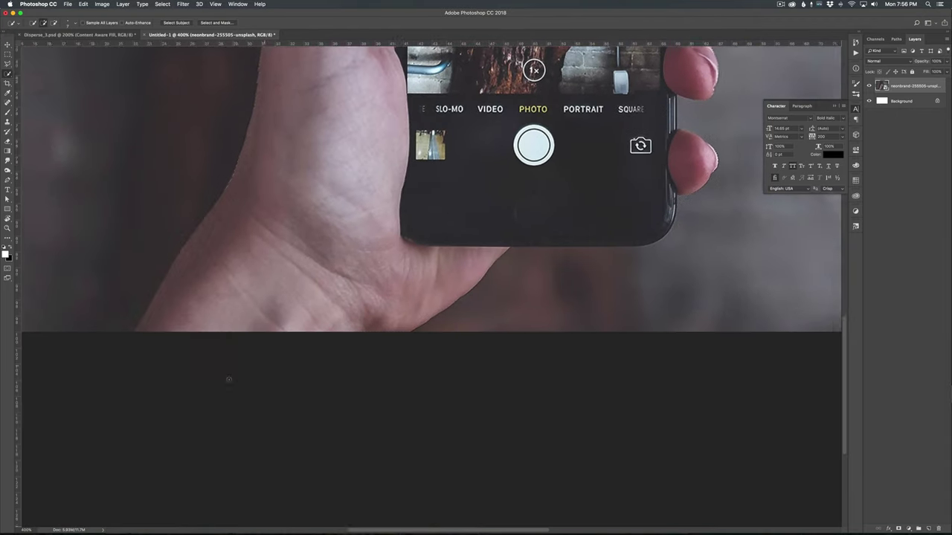
scroll(229, 379, "down", 4)
scroll(188, 257, "left", 3)
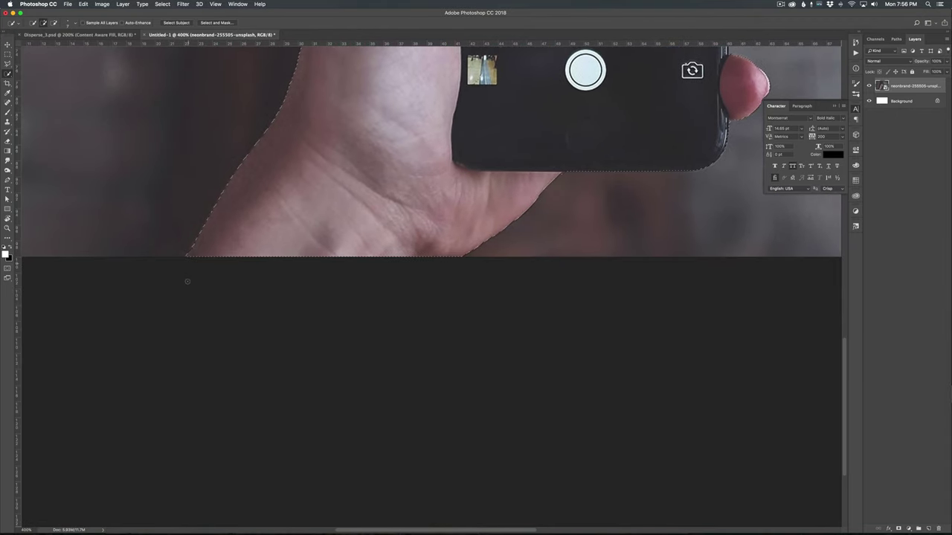
scroll(187, 281, "up", 3)
scroll(565, 417, "up", 4)
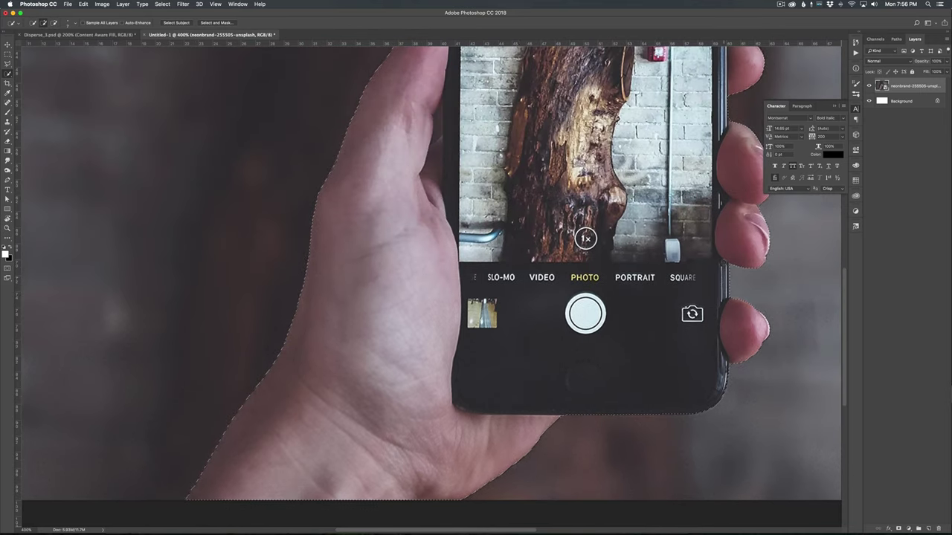
scroll(732, 305, "up", 5)
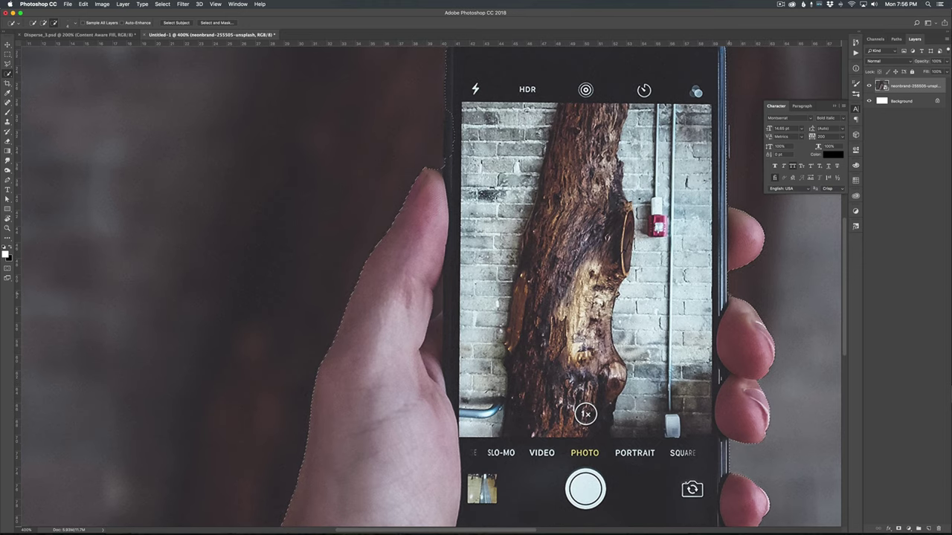
Subtract the stray patch of background between the thumb tip and the phone's left edge from the selection.
scroll(434, 287, "up", 3)
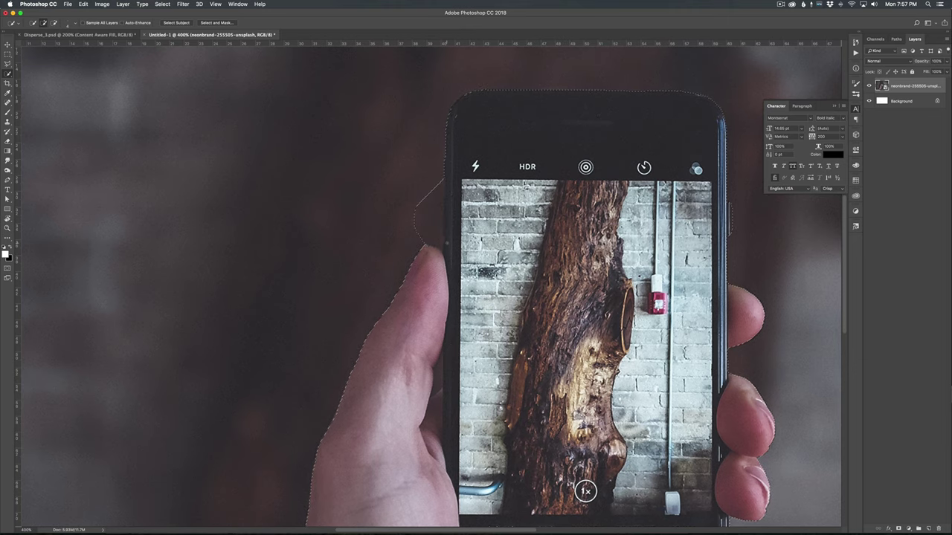
key("alt")
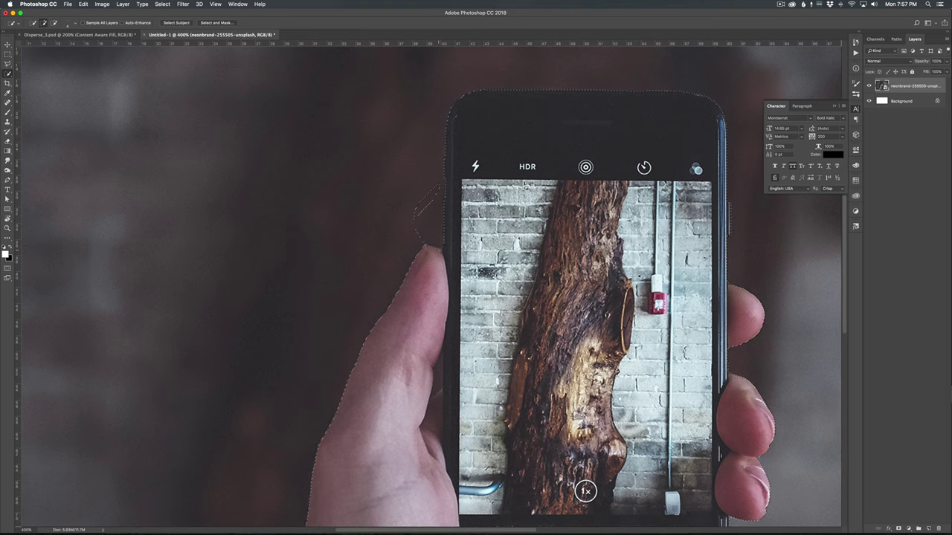
key("alt")
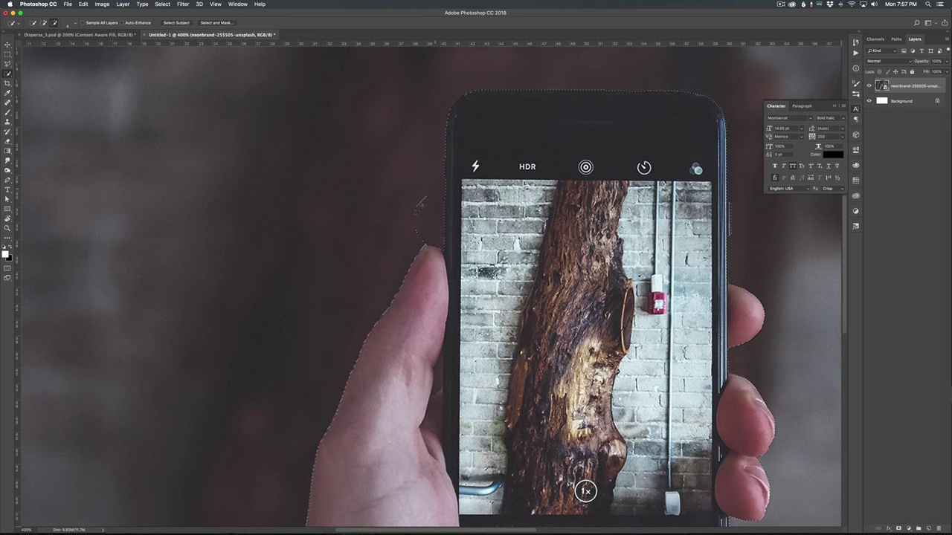
left_click(421, 205, "alt")
scroll(438, 292, "down", 2)
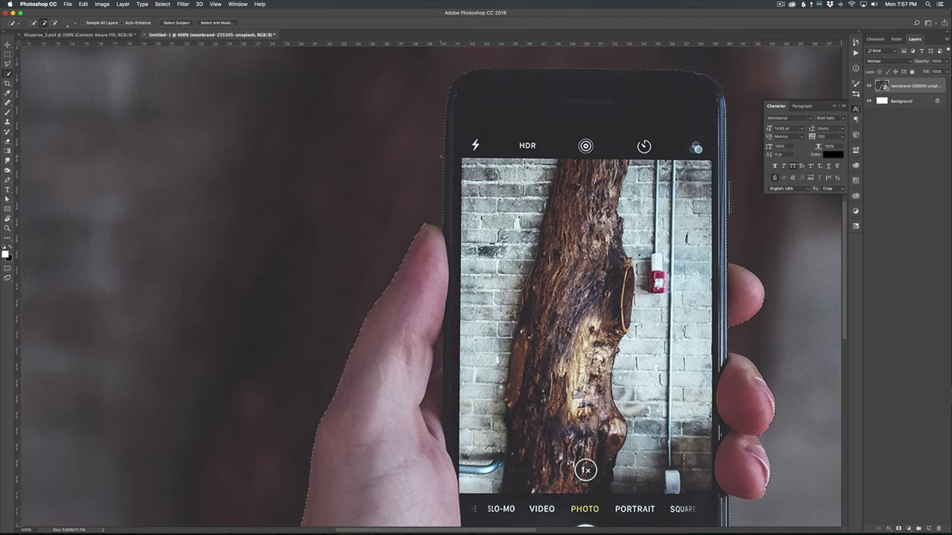
right_click(440, 155)
key("Escape")
Open the hand-and-phone selection in Select and Mask and keep the Onion Skin view mode.
scroll(431, 287, "down", 5)
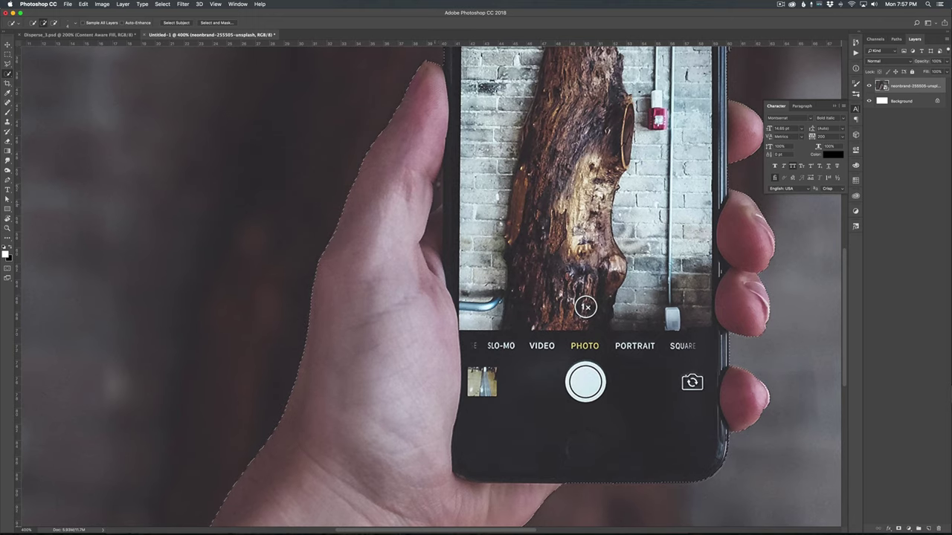
scroll(440, 155, "down", 5)
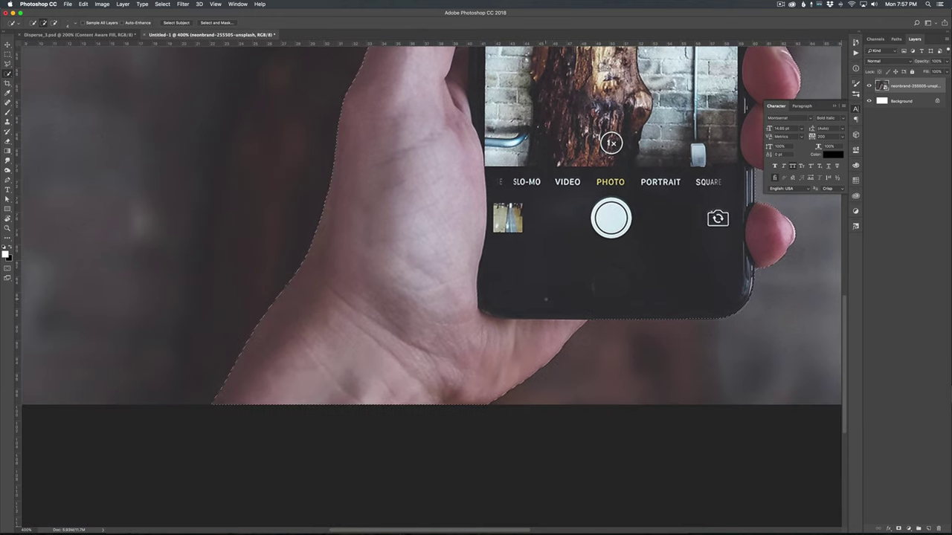
scroll(440, 155, "up", 8)
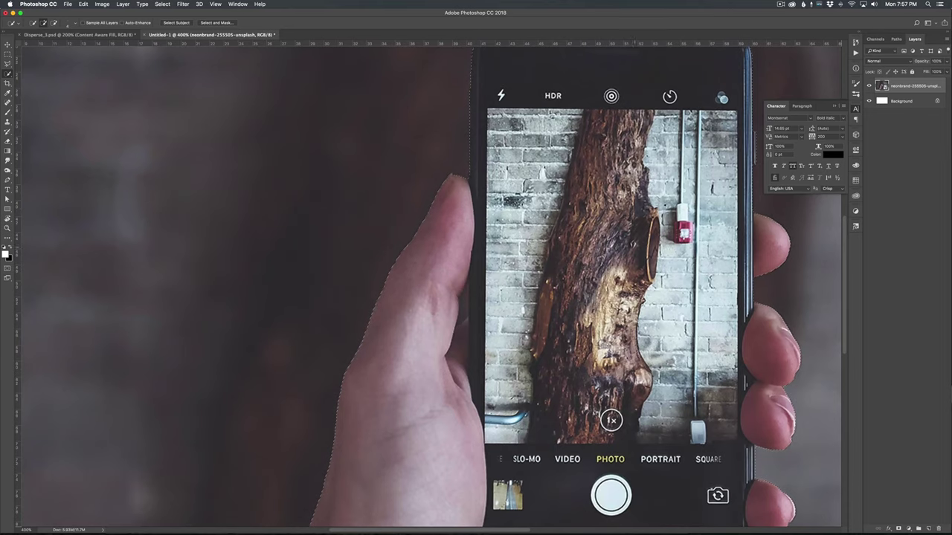
scroll(441, 155, "right", 5)
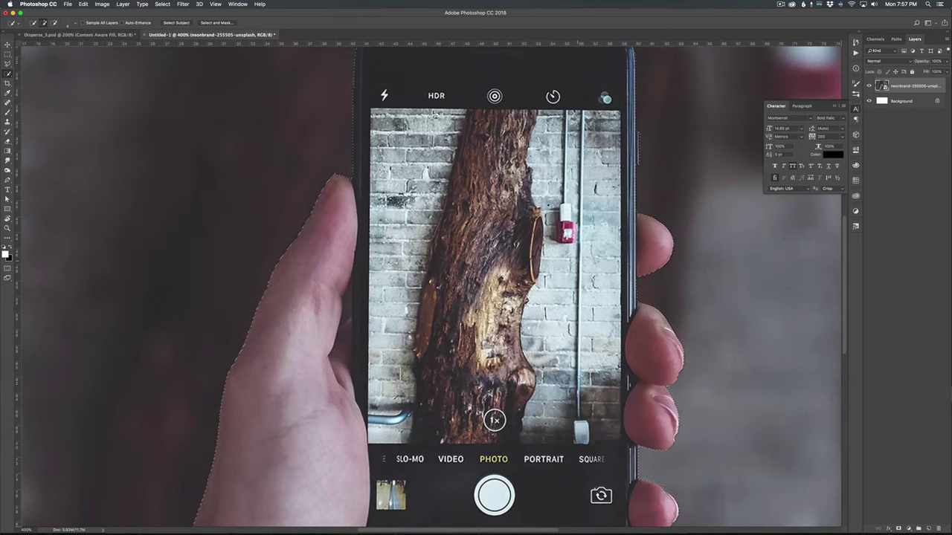
key("super+minus")
key("super+minus")
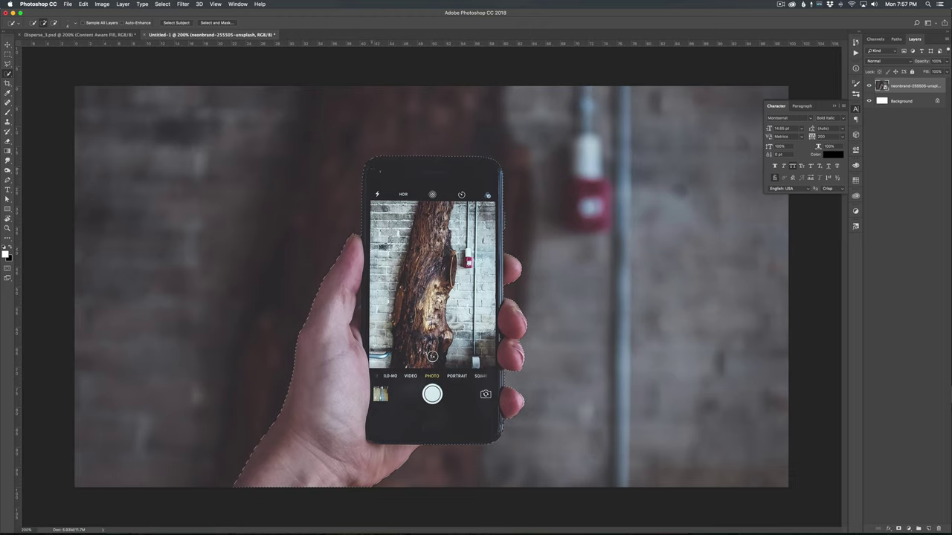
left_click(213, 23)
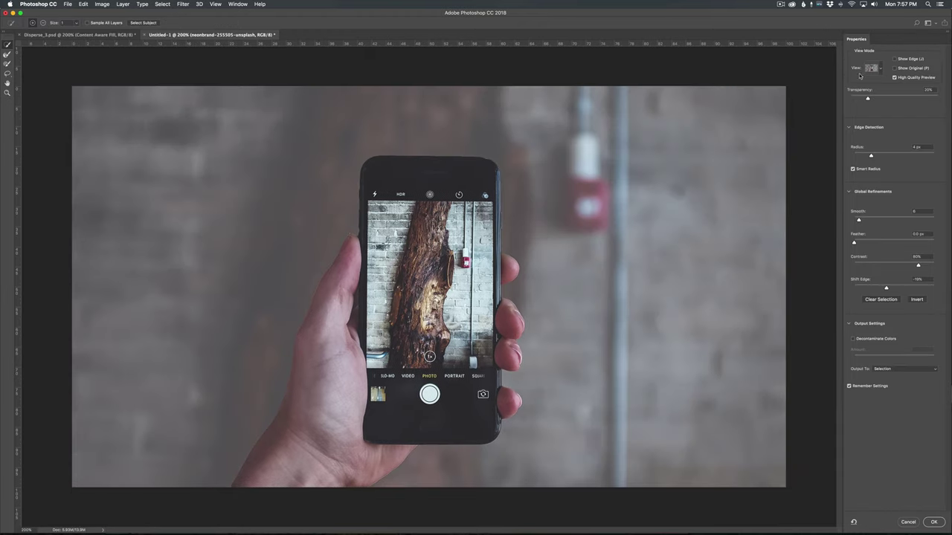
left_click(871, 67)
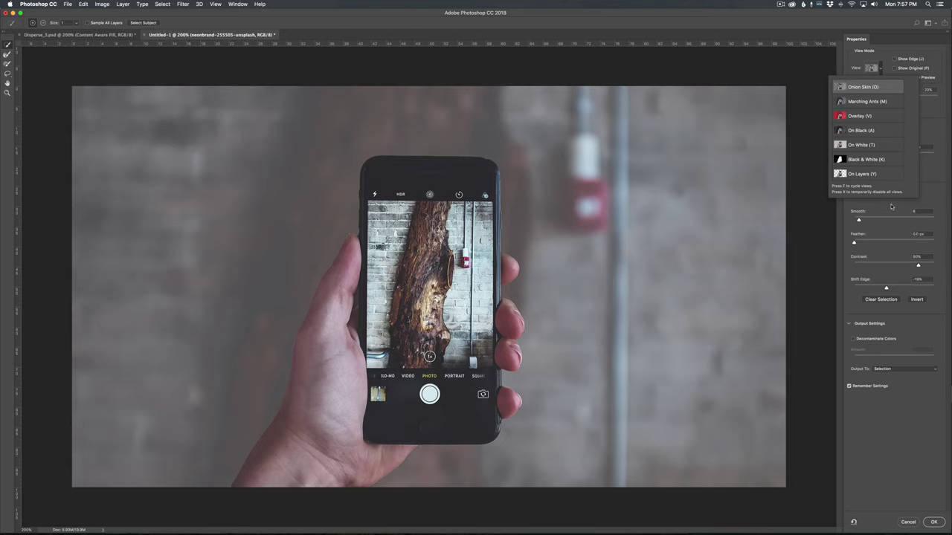
left_click(929, 176)
Refine the selection edge with Smooth 4, Contrast 81% and Shift Edge -18%.
left_click_drag(859, 221, 858, 221)
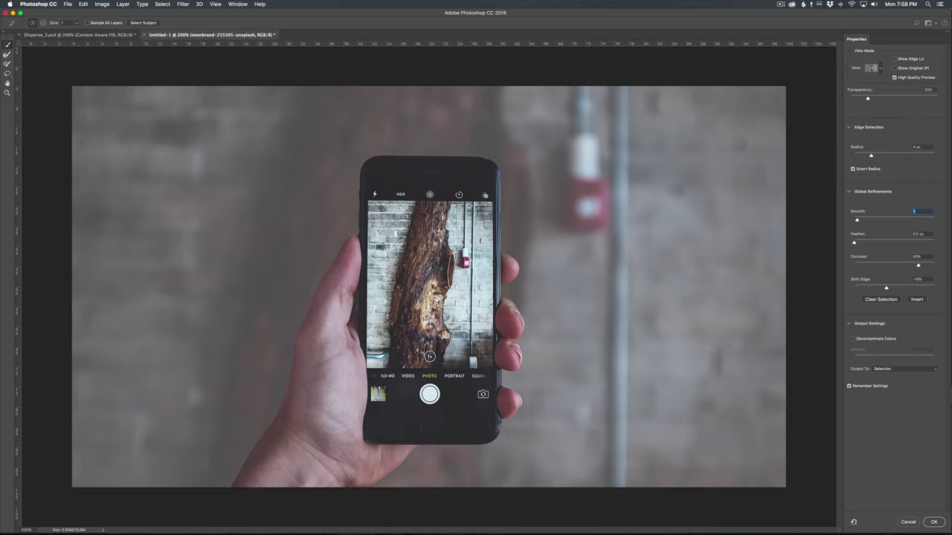
key("super+equal")
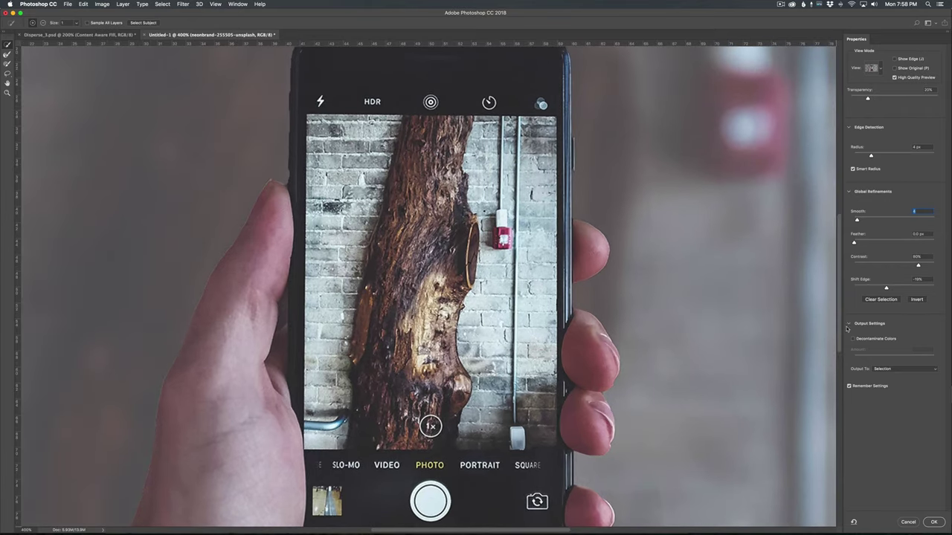
left_click_drag(918, 266, 922, 289)
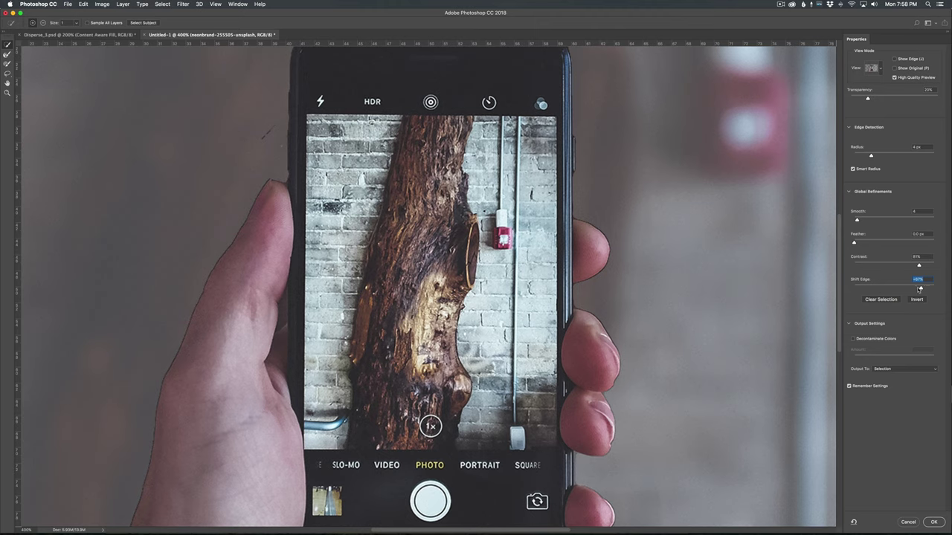
left_click_drag(921, 289, 886, 290)
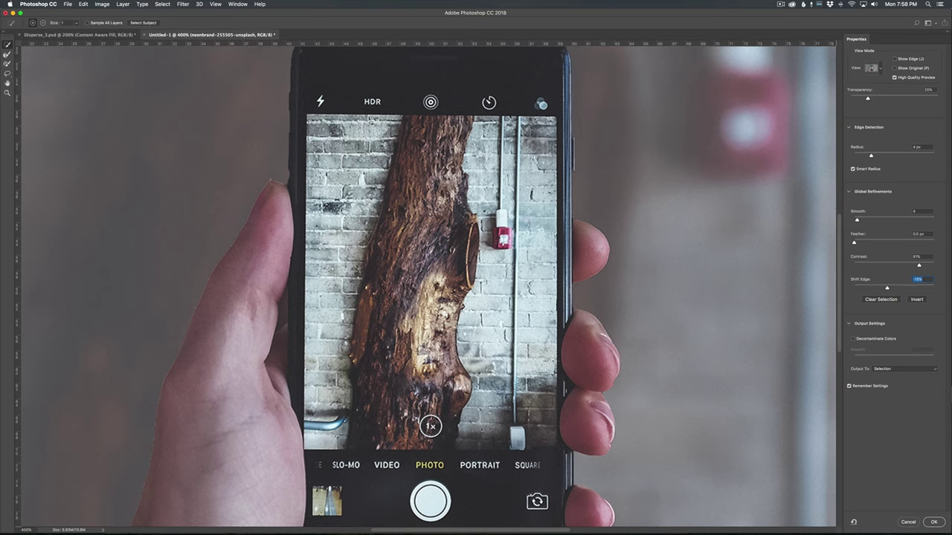
Check the refined edge around the phone, fingers and wrist, and output the result as a selection.
scroll(428, 286, "up", 3)
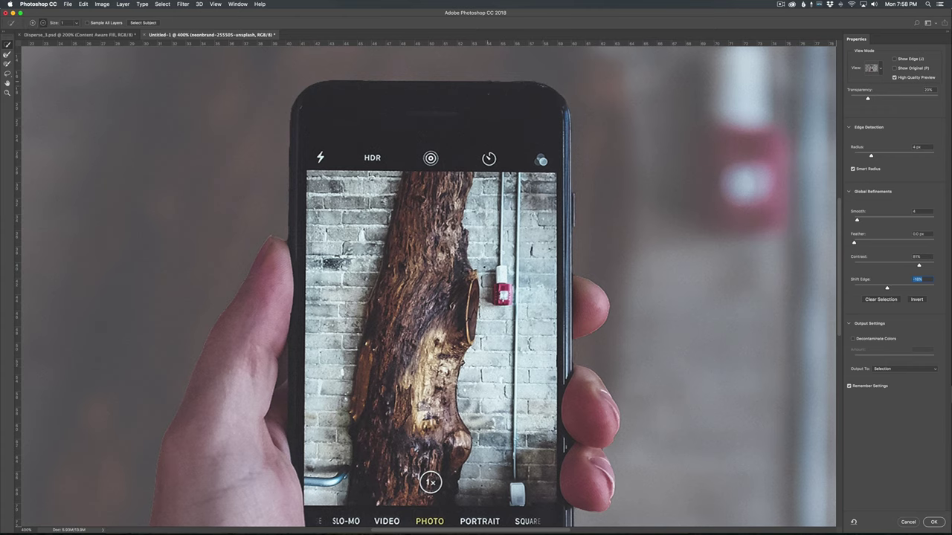
key("alt")
scroll(428, 288, "down", 5)
scroll(428, 287, "down", 8)
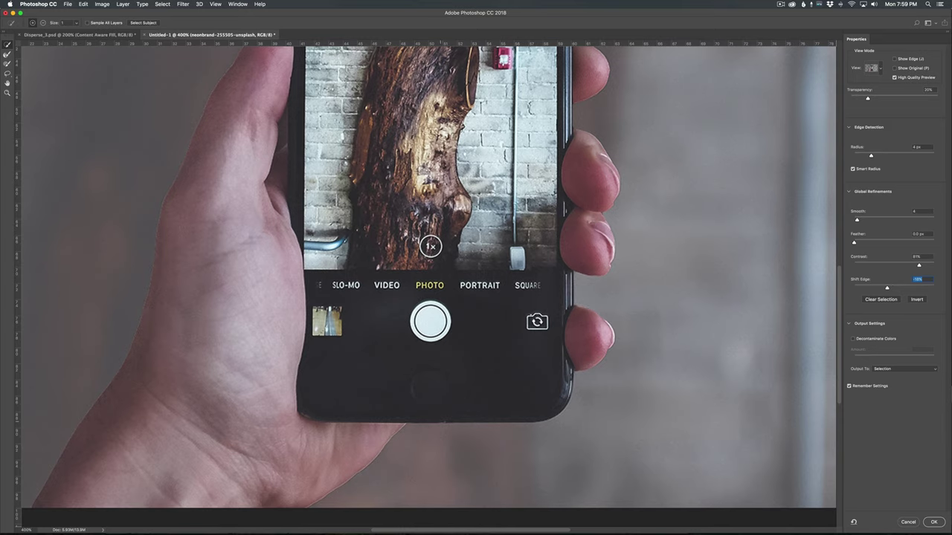
key("super+minus")
key("super+minus")
key("super+minus")
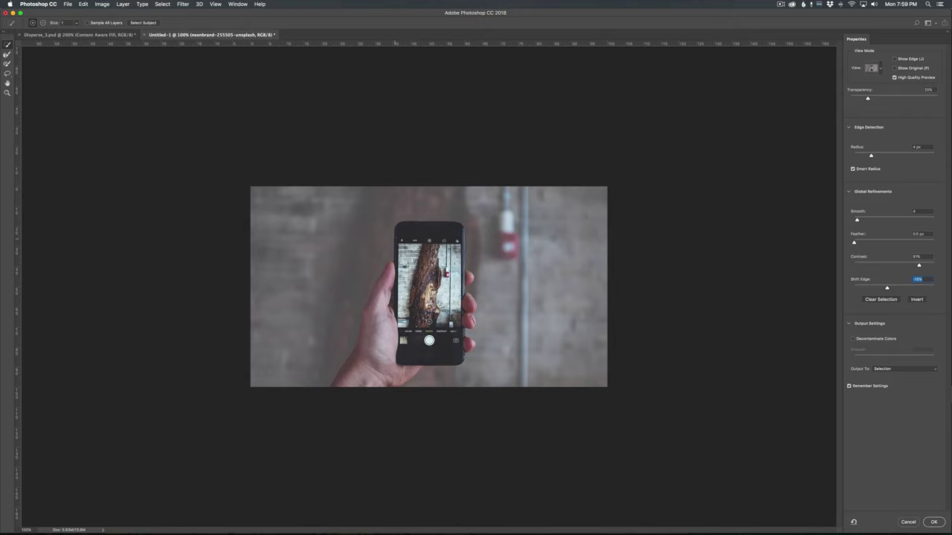
left_click(934, 522)
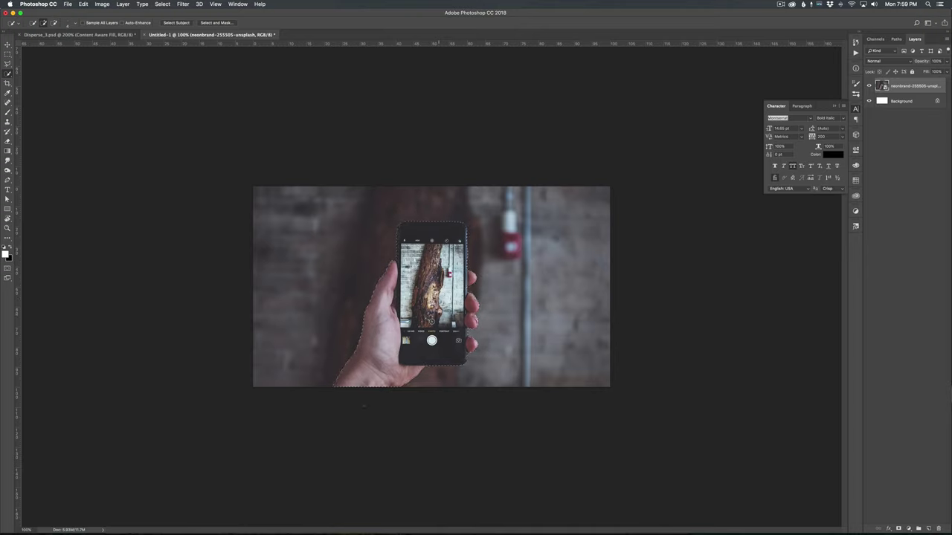
Copy the selected hand and phone to a new layer and hide the photo layer to inspect the cutout on white.
right_click(439, 281)
left_click(456, 332)
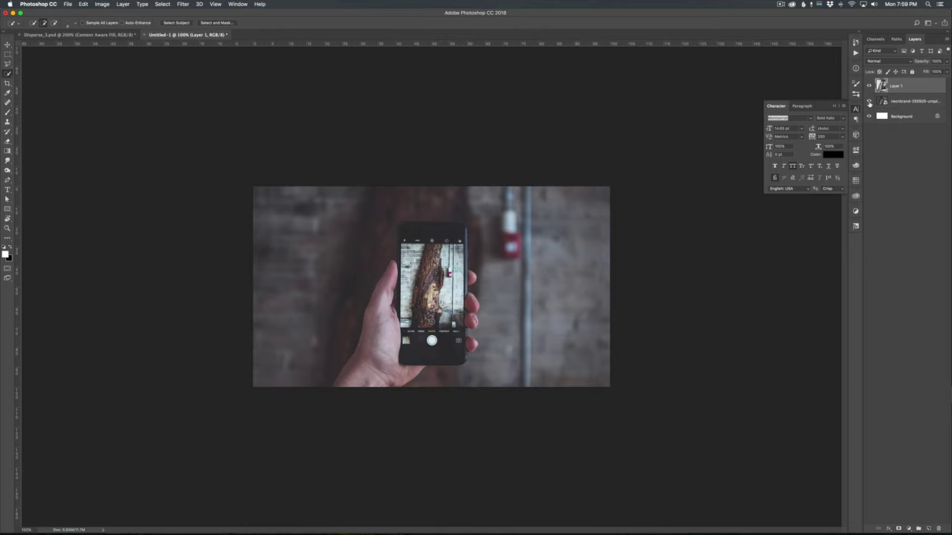
left_click(869, 101)
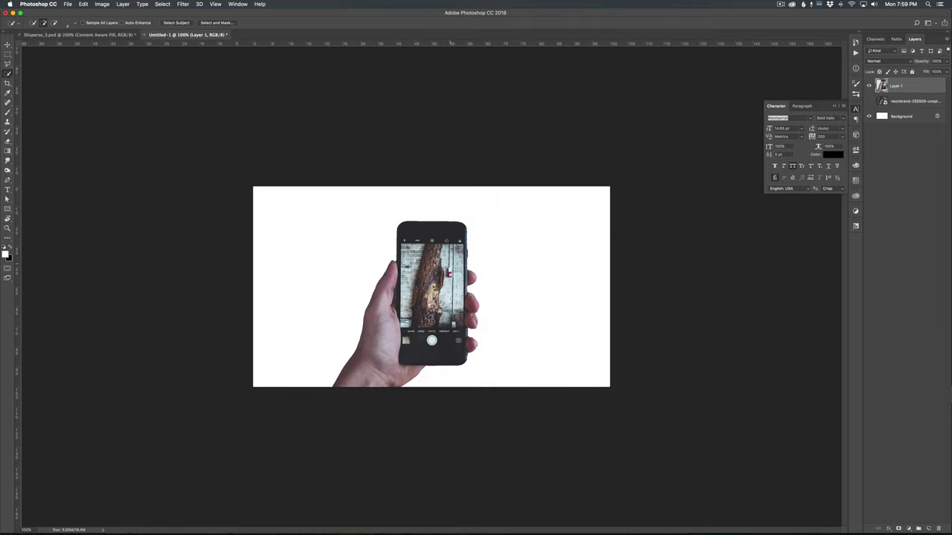
key("super+plus")
key("super+plus")
key("super+plus")
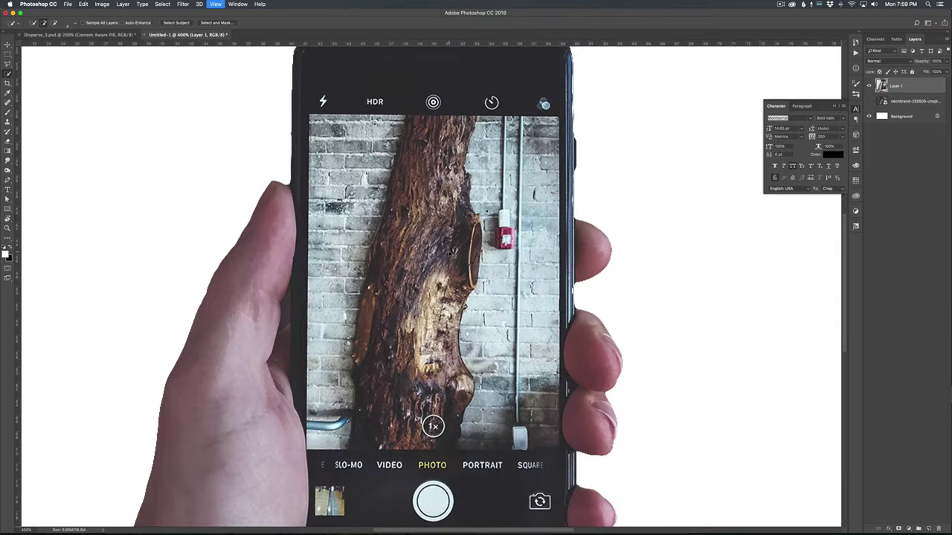
key("super+minus")
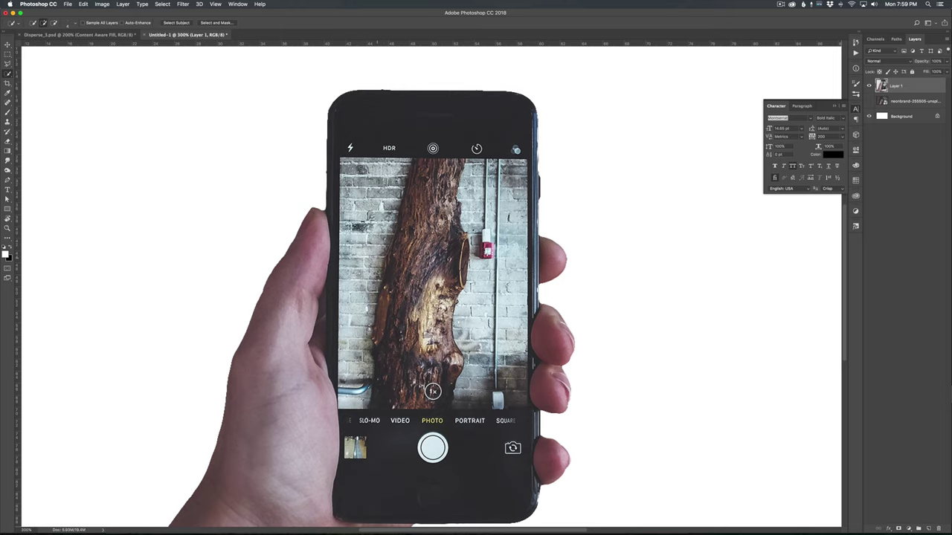
scroll(380, 260, "down", 5)
scroll(380, 260, "up", 1)
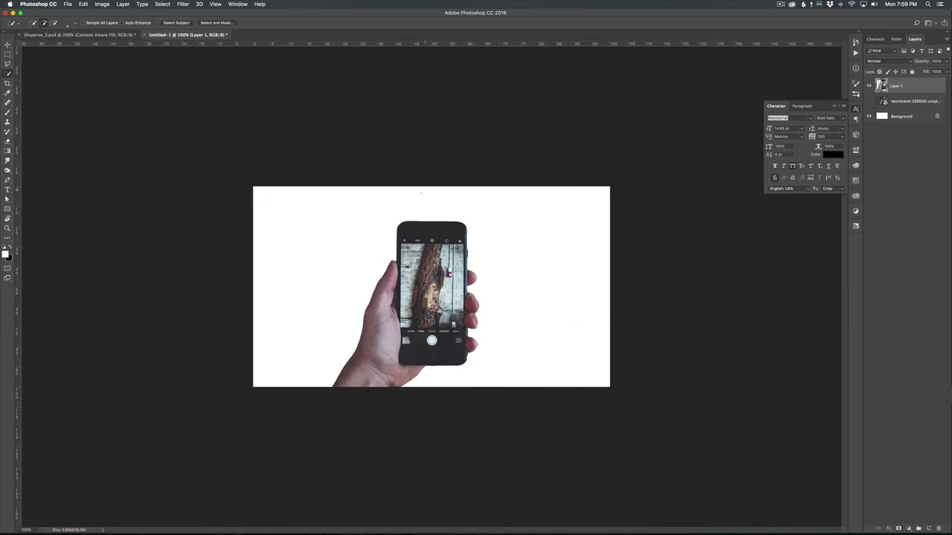
Hide the cutout layer, show the photo layer again and rename it Original.
left_click(869, 86)
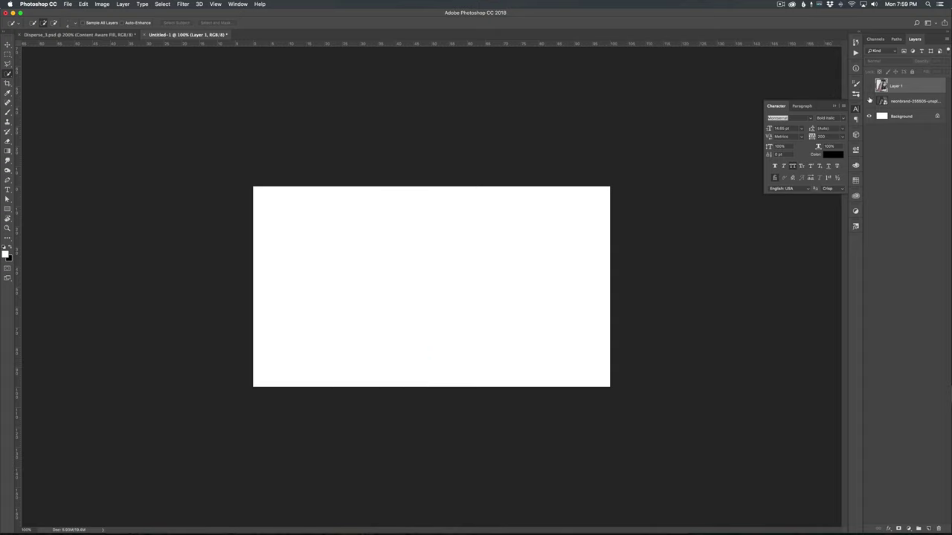
left_click(870, 100)
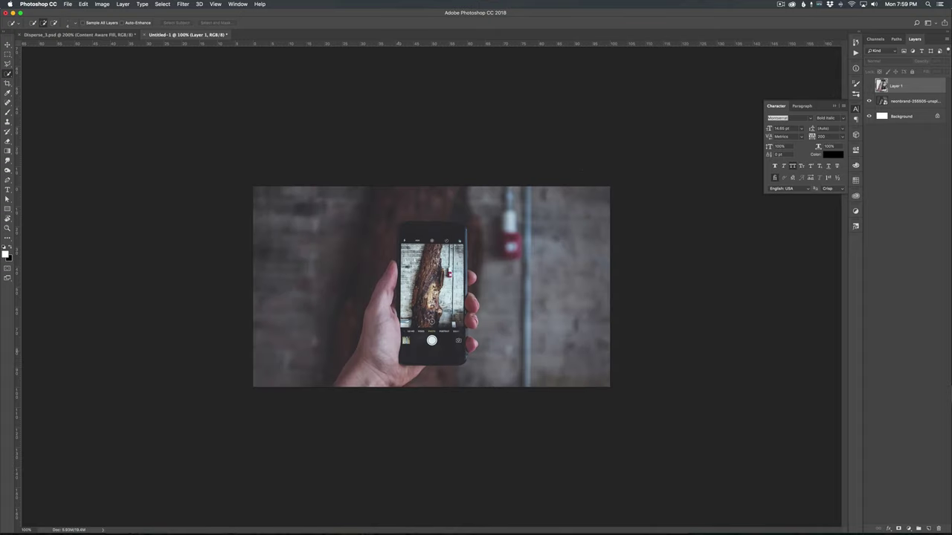
left_click(903, 109)
double_click(908, 102)
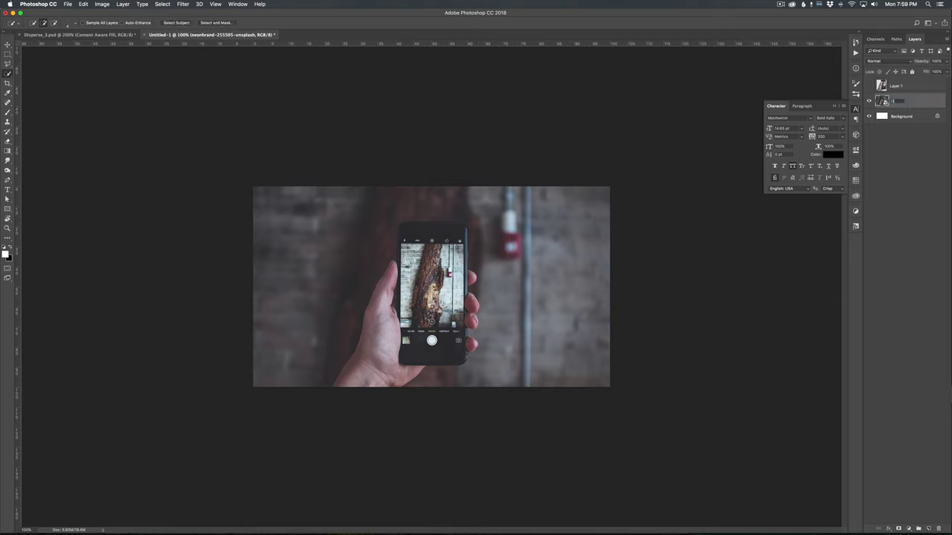
type("Original")
key("Return")
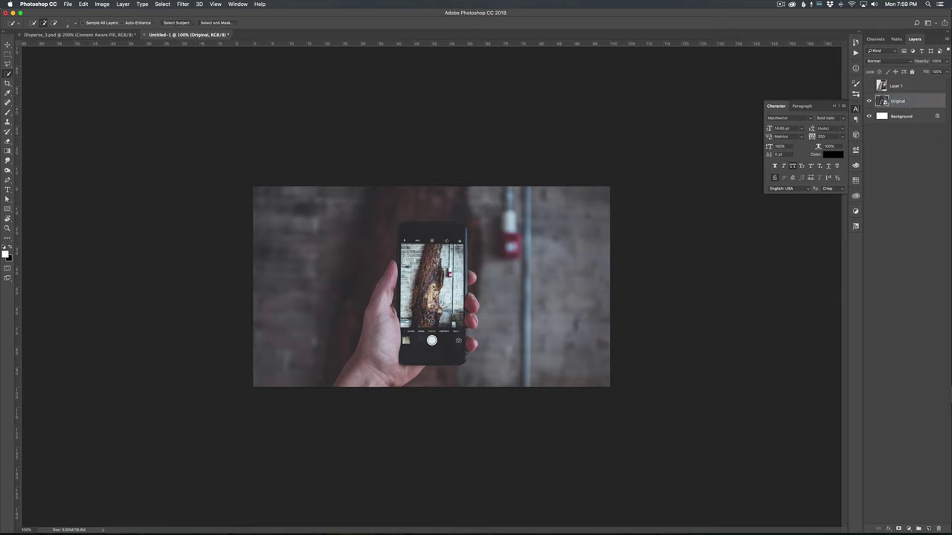
Make a rasterized duplicate of the Original layer and name it Content Aware Fill.
key("super+j")
right_click(902, 104)
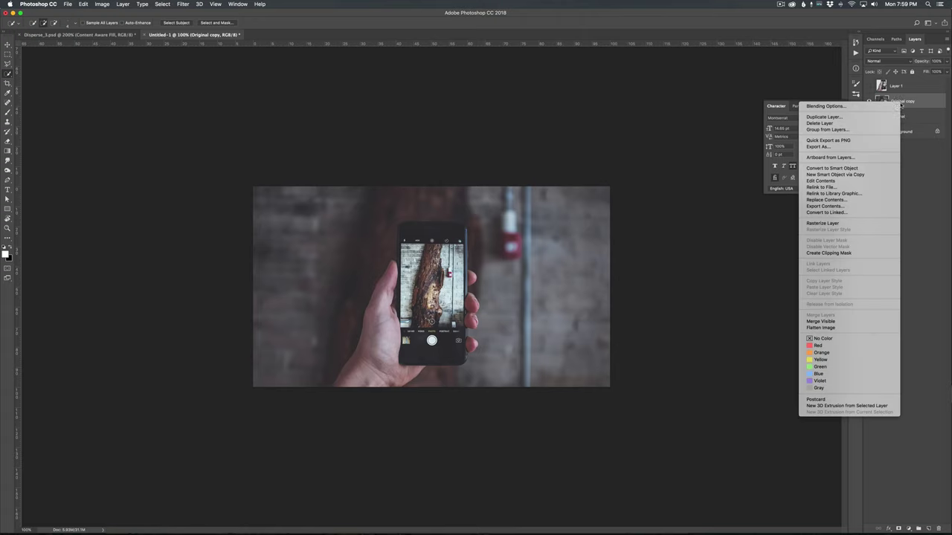
left_click(831, 224)
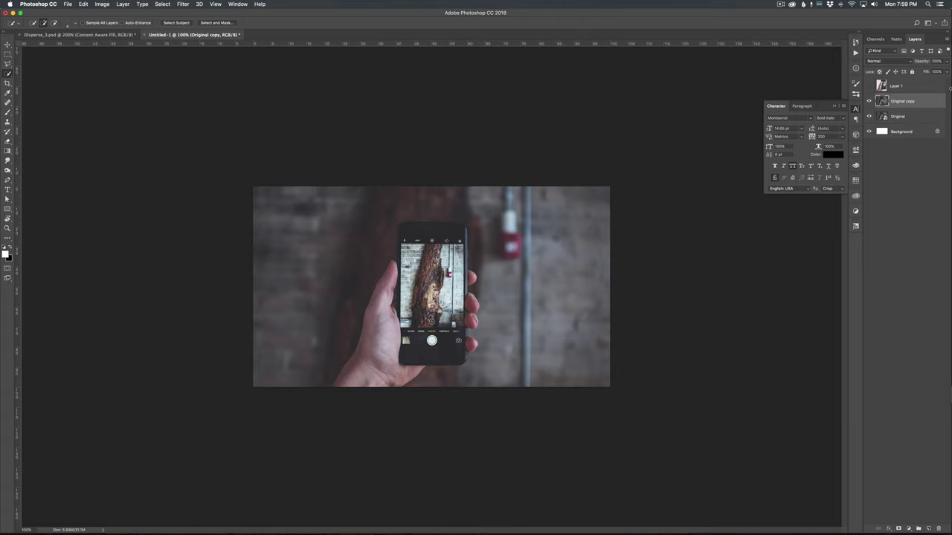
double_click(903, 102)
type("Content Aware Fill")
key("Return")
Load the cutout's outline as a selection and fill it with Content-Aware on the Content Aware Fill layer, then deselect and compare with the cutout.
left_click(882, 88, "super")
left_click(84, 4)
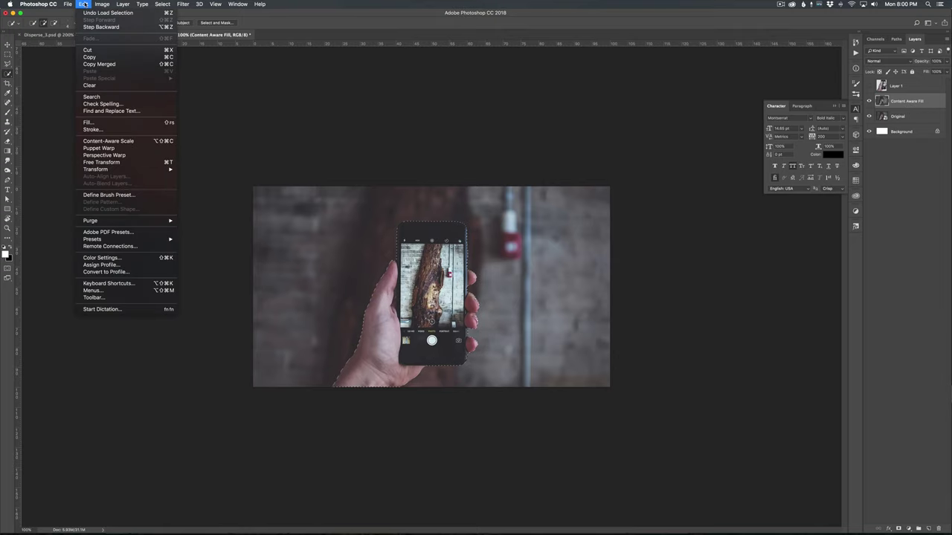
left_click(96, 123)
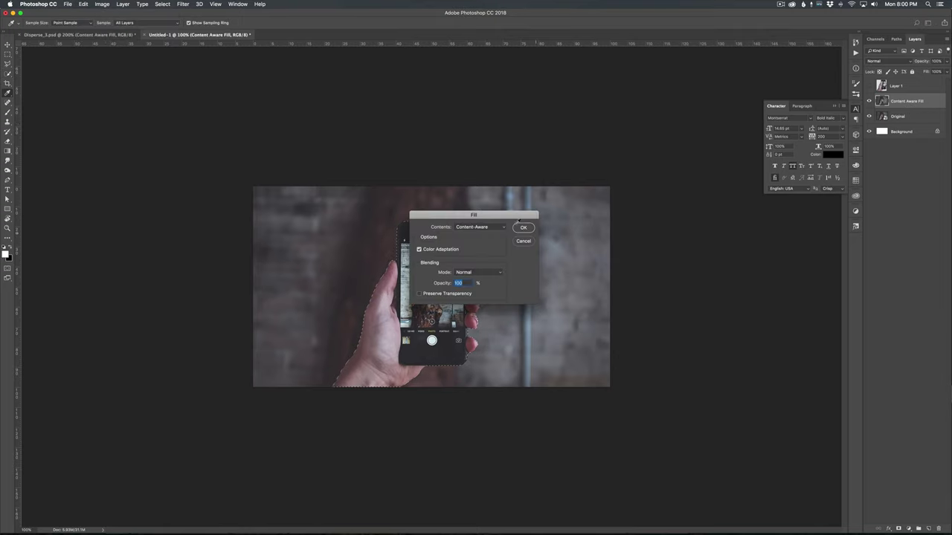
left_click(469, 226)
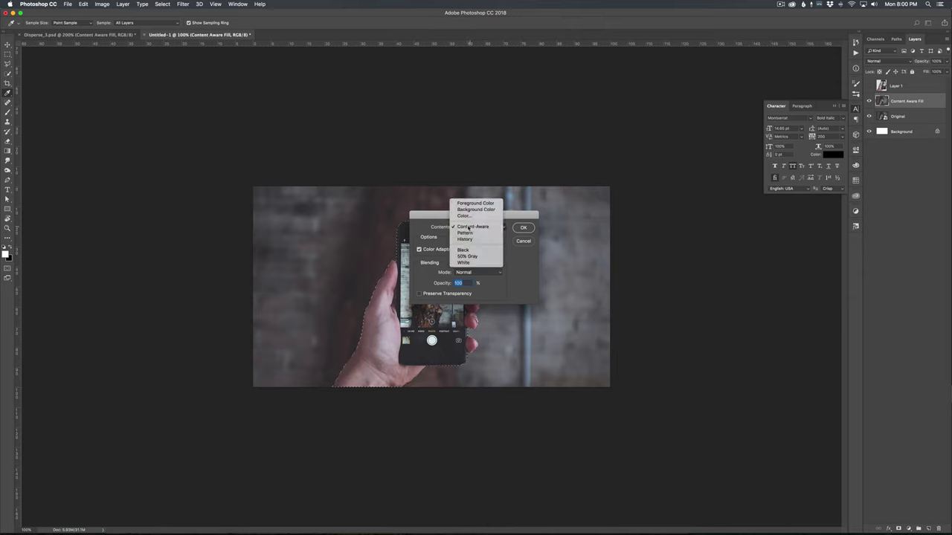
left_click(470, 226)
left_click_drag(430, 274, 584, 239)
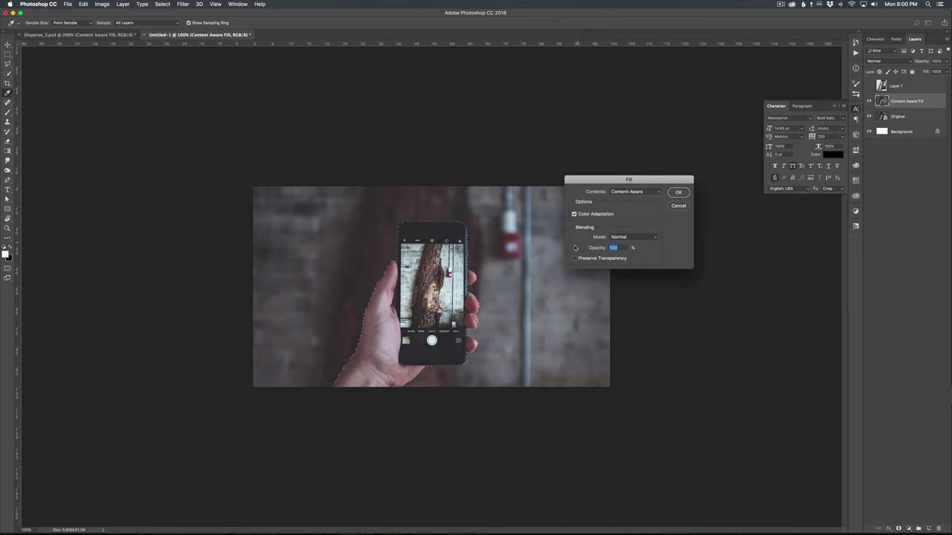
key("Return")
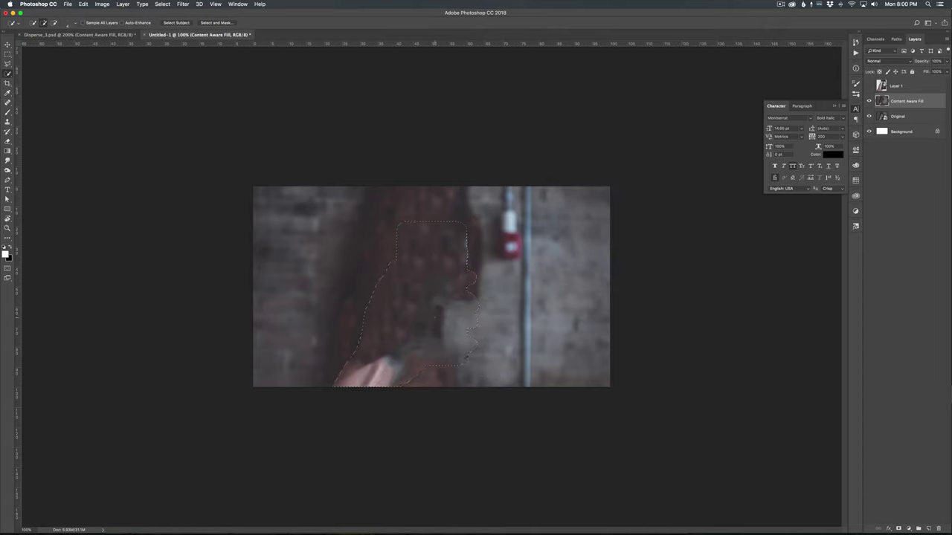
key("m")
key("ctrl+d")
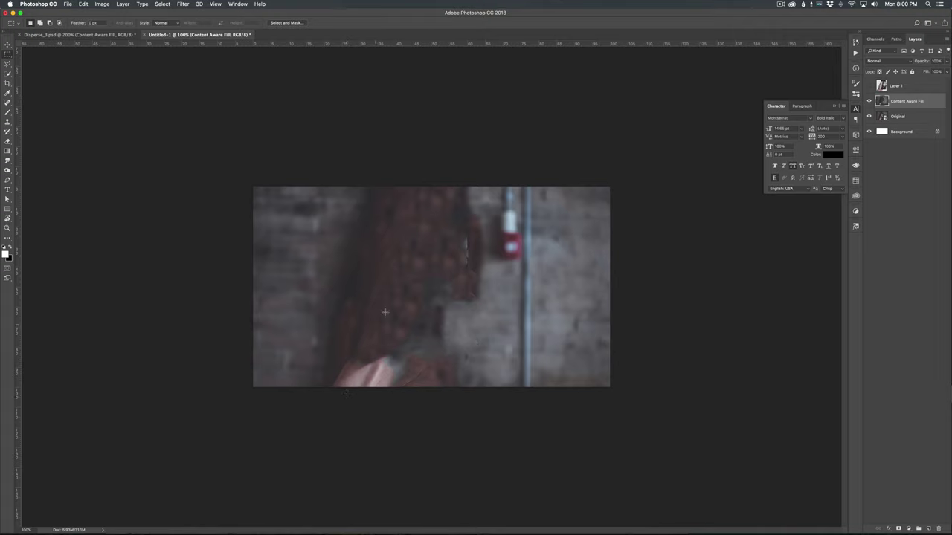
left_click(869, 85)
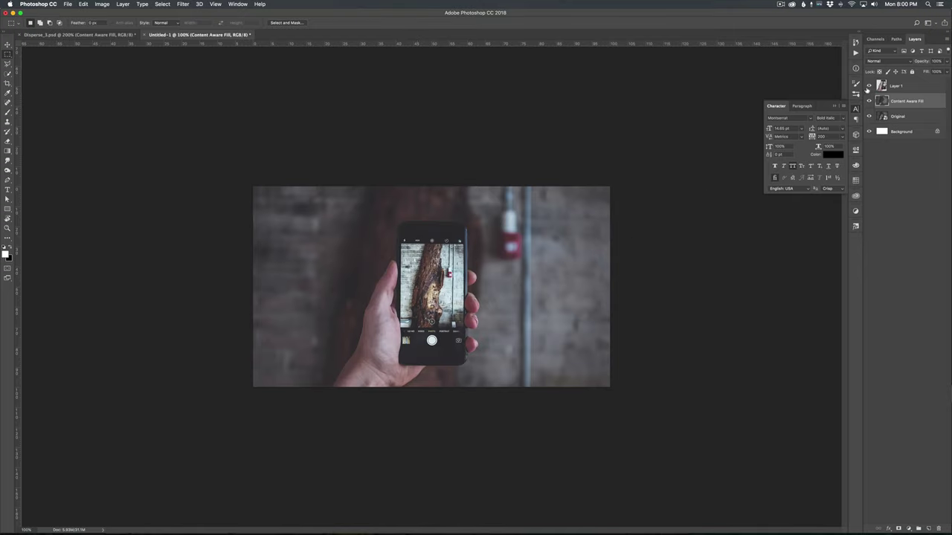
left_click(869, 85)
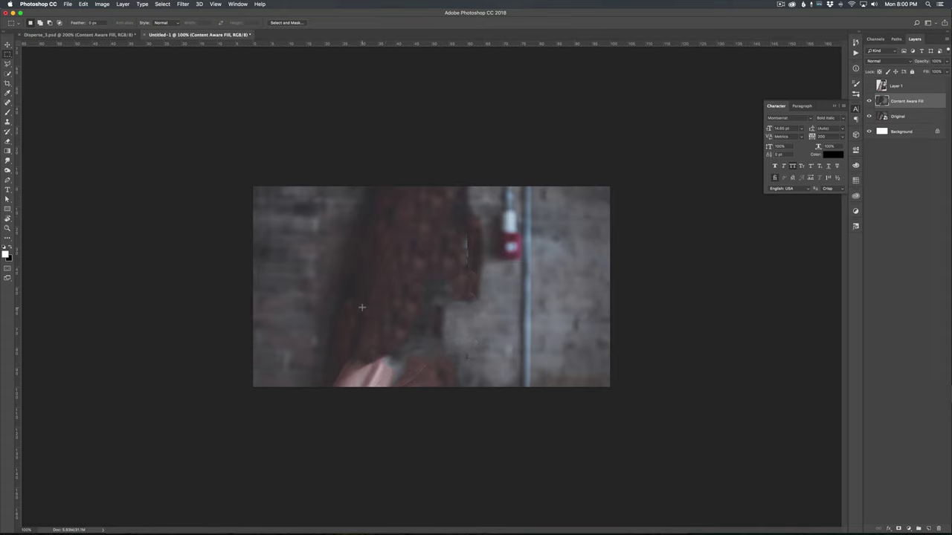
Lasso the leftover thumb outline and wrist patch and replace them with a Content-Aware fill.
key("super+equal")
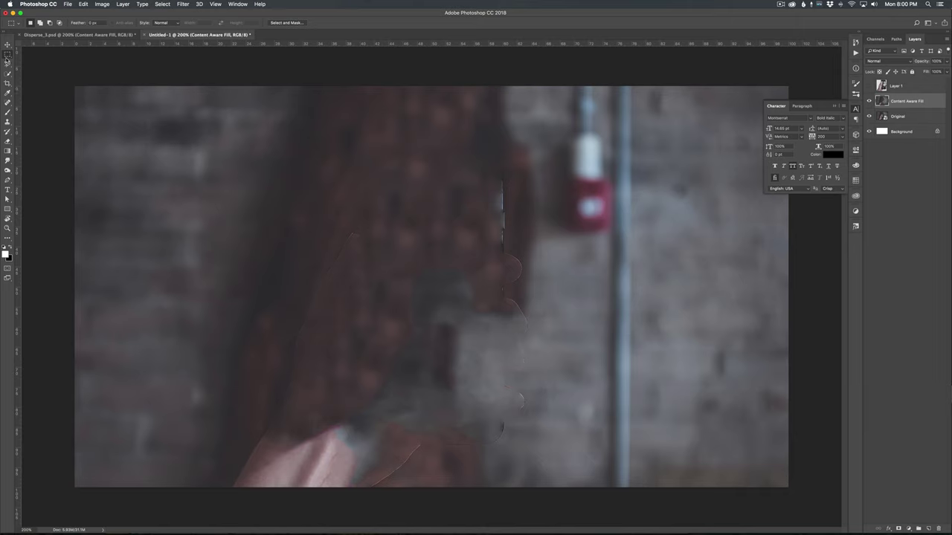
right_click(7, 61)
left_click(38, 65)
mouse_move(364, 233)
left_mouse_down()
mouse_move(324, 248)
mouse_move(223, 491)
mouse_move(366, 496)
mouse_move(419, 456)
mouse_move(421, 445)
mouse_move(396, 450)
mouse_move(351, 422)
mouse_move(292, 430)
mouse_move(296, 374)
mouse_move(367, 235)
left_mouse_up()
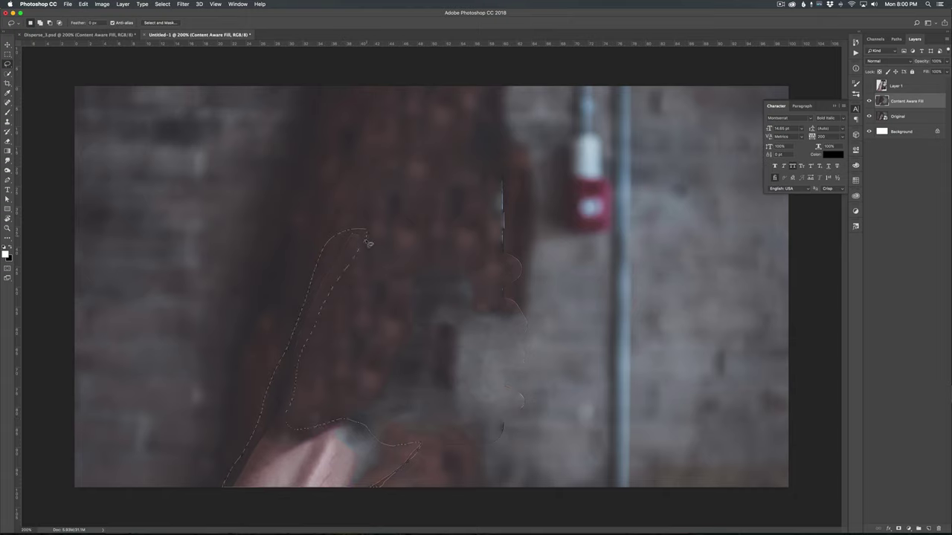
left_click(123, 4)
mouse_move(83, 4)
left_click(88, 123)
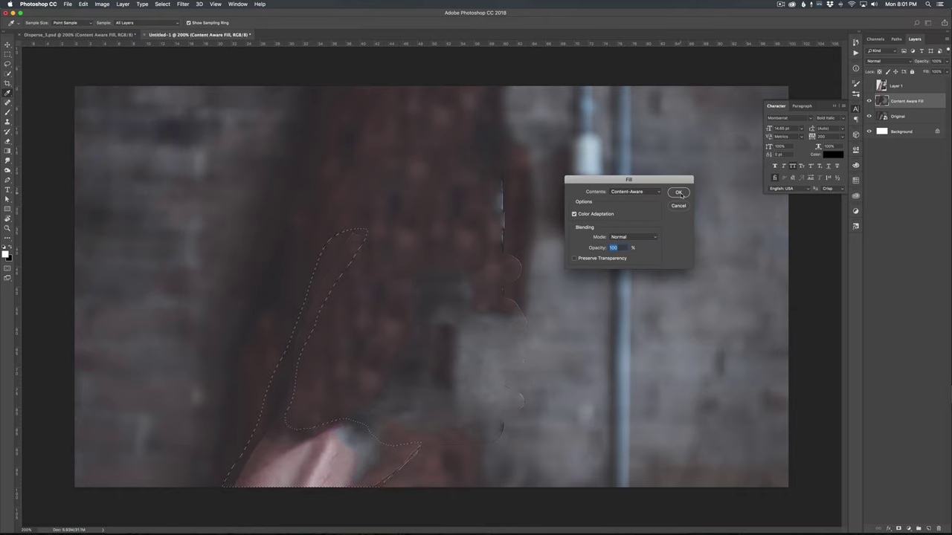
left_click(679, 195)
key("ctrl+d")
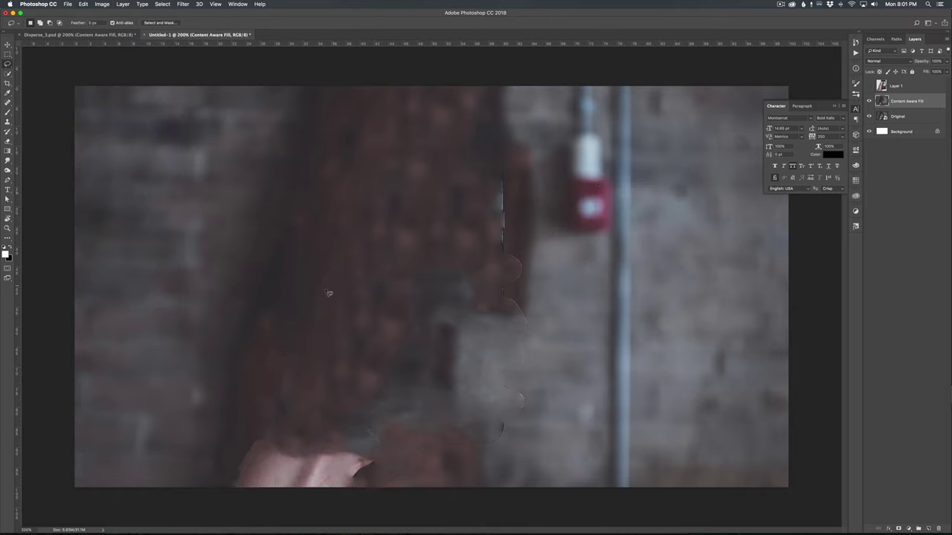
Lasso the leftover phone edge along the blurred trunk's right side and fill it with Content-Aware.
mouse_move(504, 164)
left_mouse_down()
mouse_move(488, 287)
mouse_move(497, 307)
mouse_move(514, 310)
mouse_move(528, 280)
mouse_move(510, 164)
left_mouse_up()
key("shift+BackSpace")
left_click(678, 193)
key("ctrl+d")
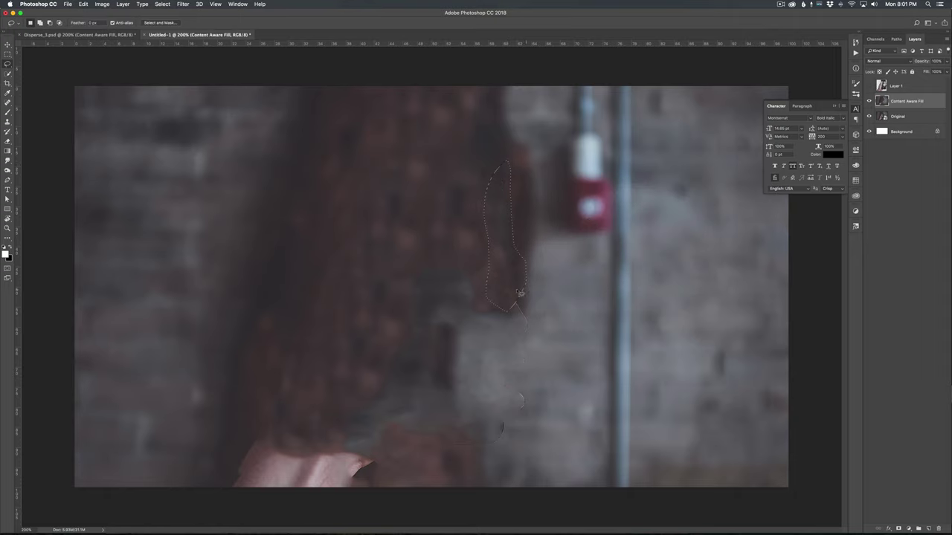
Remove the remaining fingertip outlines and lower phone corner from the background with a lassoed Content-Aware fill.
mouse_move(517, 327)
left_mouse_down()
mouse_move(498, 378)
mouse_move(500, 416)
mouse_move(483, 432)
mouse_move(425, 442)
mouse_move(421, 452)
mouse_move(501, 457)
mouse_move(528, 425)
mouse_move(534, 401)
mouse_move(509, 383)
mouse_move(528, 377)
mouse_move(526, 305)
left_mouse_up()
key("shift+BackSpace")
key("Return")
key("ctrl+d")
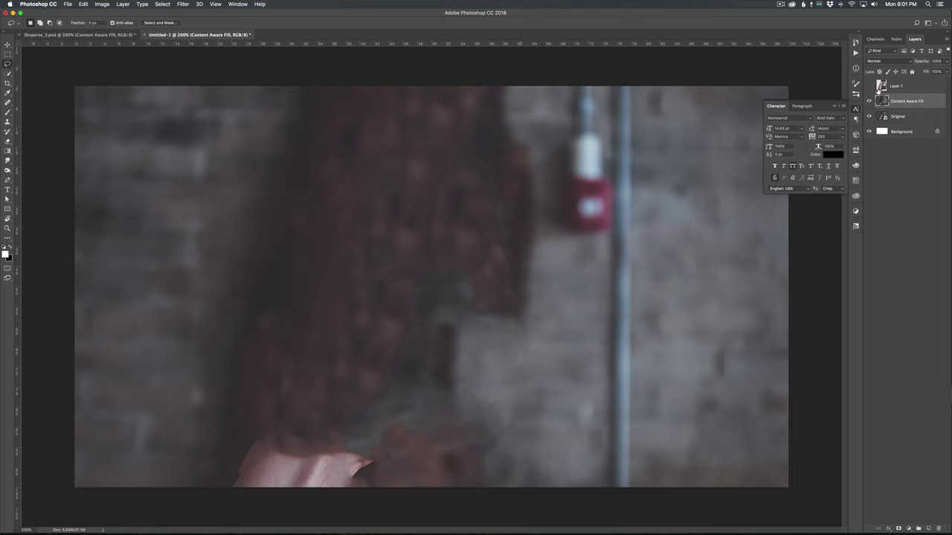
Show the cutout layer and content-aware fill a lassoed background area along the phone's bottom edge.
left_click(869, 86)
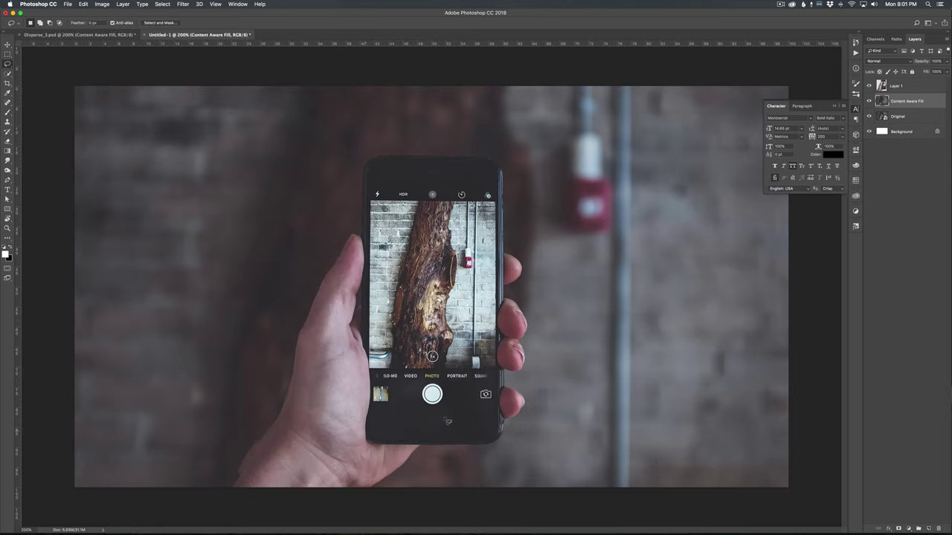
mouse_move(498, 439)
left_mouse_down()
mouse_move(416, 441)
mouse_move(427, 466)
mouse_move(485, 461)
mouse_move(499, 440)
left_mouse_up()
key("shift+BackSpace")
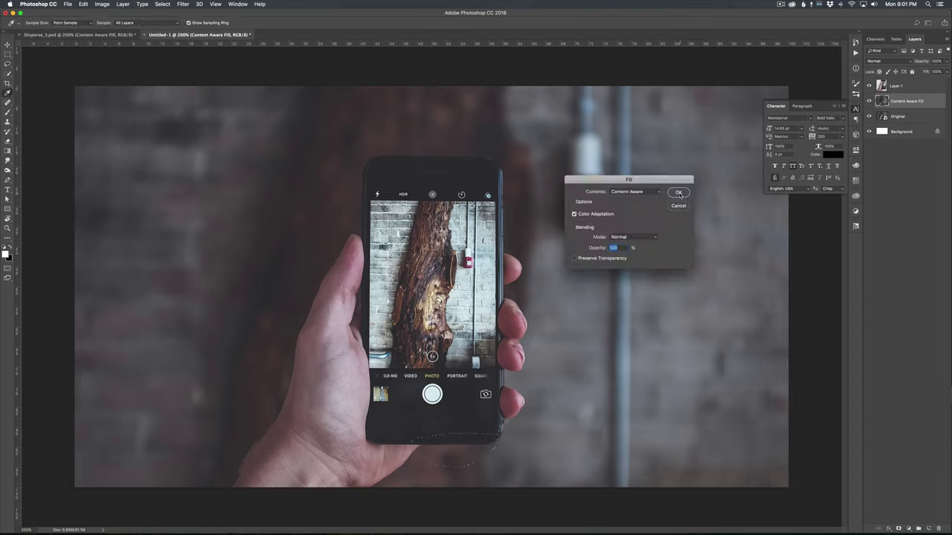
left_click(680, 195)
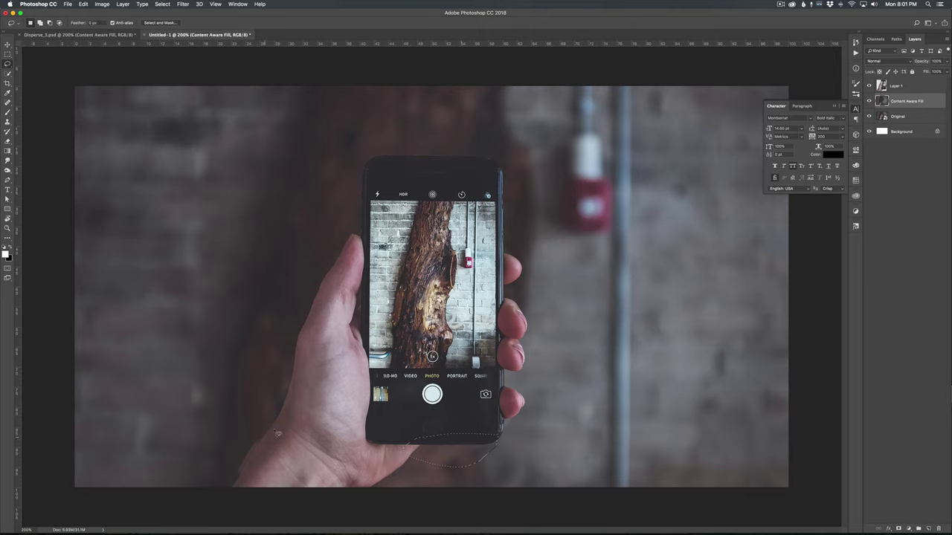
Content-aware fill lassoed background areas around the wrist and along the outer edge of the palm.
mouse_move(287, 412)
left_mouse_down()
mouse_move(211, 463)
mouse_move(218, 497)
mouse_move(323, 466)
mouse_move(294, 415)
left_mouse_up()
key("shift+BackSpace")
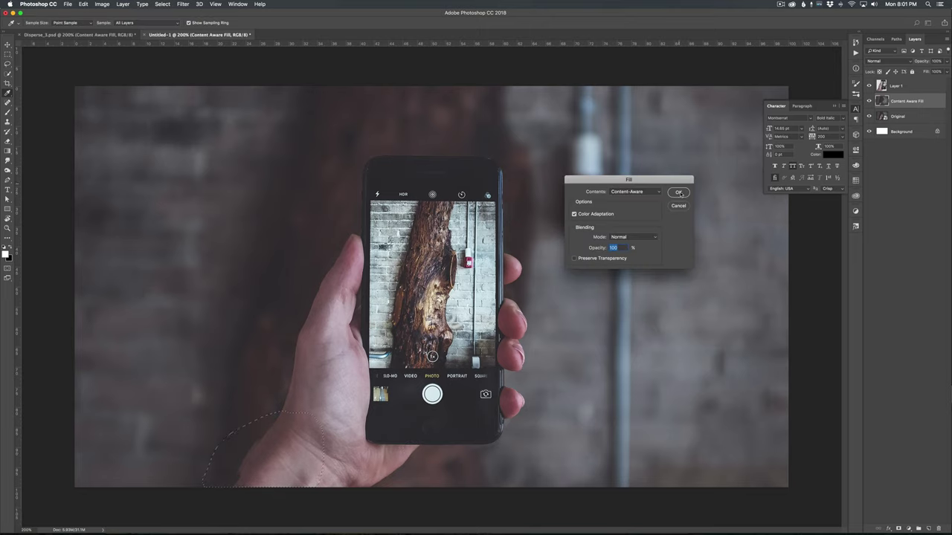
left_click(679, 193)
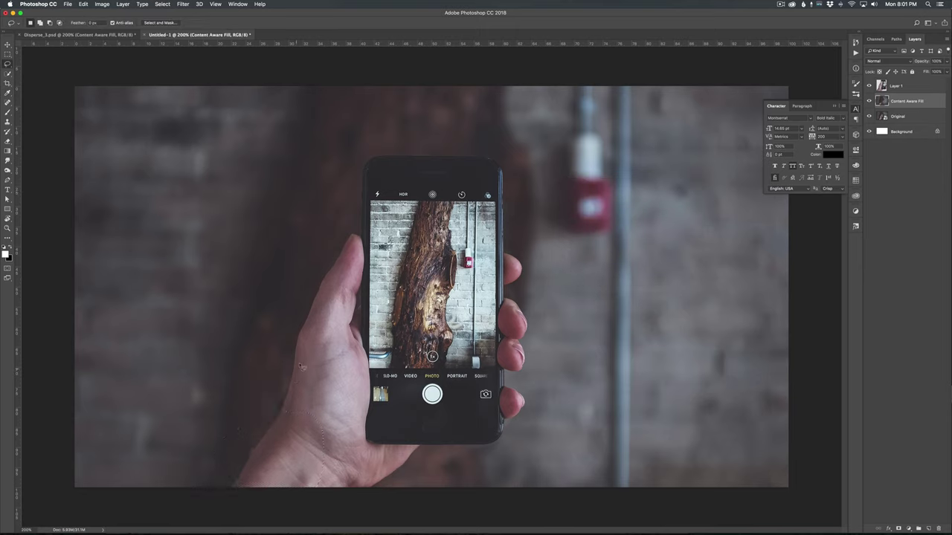
mouse_move(300, 346)
left_mouse_down()
mouse_move(216, 432)
mouse_move(288, 466)
left_mouse_up()
key("shift+BackSpace")
key("Return")
key("ctrl+d")
Hide the cutout layer and apply a Content-Aware fill to the lassoed skin patch left at the wrist.
left_click(868, 86)
mouse_move(295, 415)
left_mouse_down()
mouse_move(239, 440)
mouse_move(229, 493)
mouse_move(370, 491)
mouse_move(360, 477)
mouse_move(383, 457)
mouse_move(311, 436)
mouse_move(298, 418)
left_mouse_up()
key("shift+BackSpace")
key("Return")
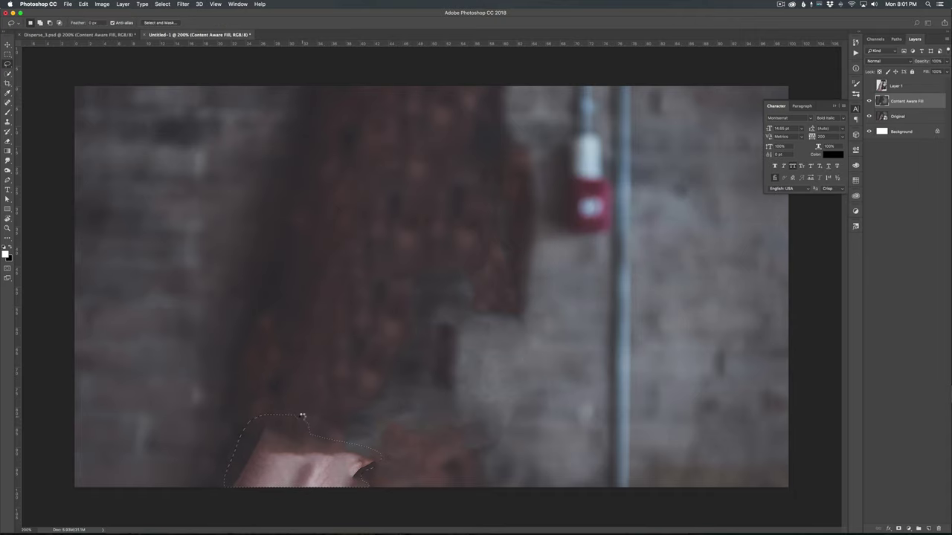
Clear the selection and apply a Content-Aware fill to a newly lassoed area around the skin left at the wrist.
key("super+d")
mouse_move(339, 451)
left_mouse_down()
mouse_move(273, 433)
mouse_move(220, 487)
mouse_move(280, 506)
mouse_move(363, 496)
mouse_move(350, 452)
left_mouse_up()
key("shift+BackSpace")
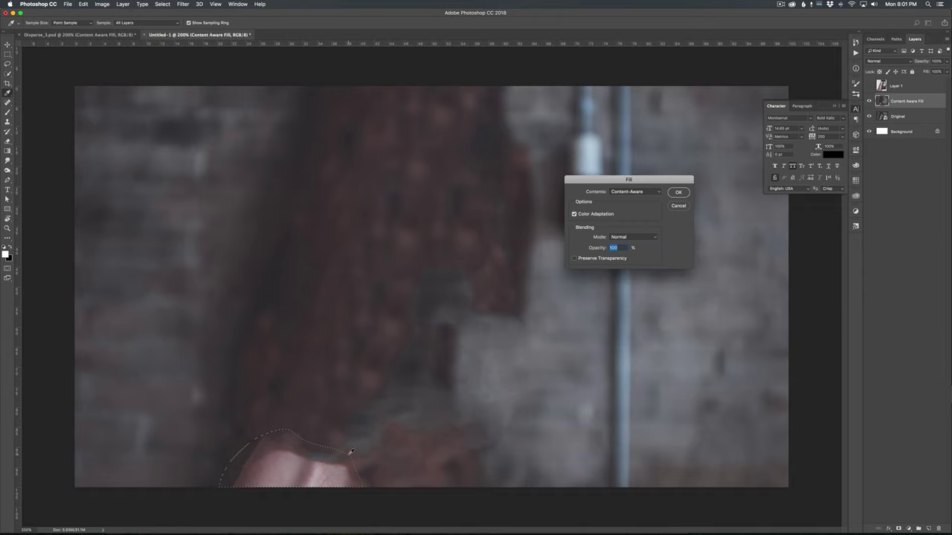
key("Return")
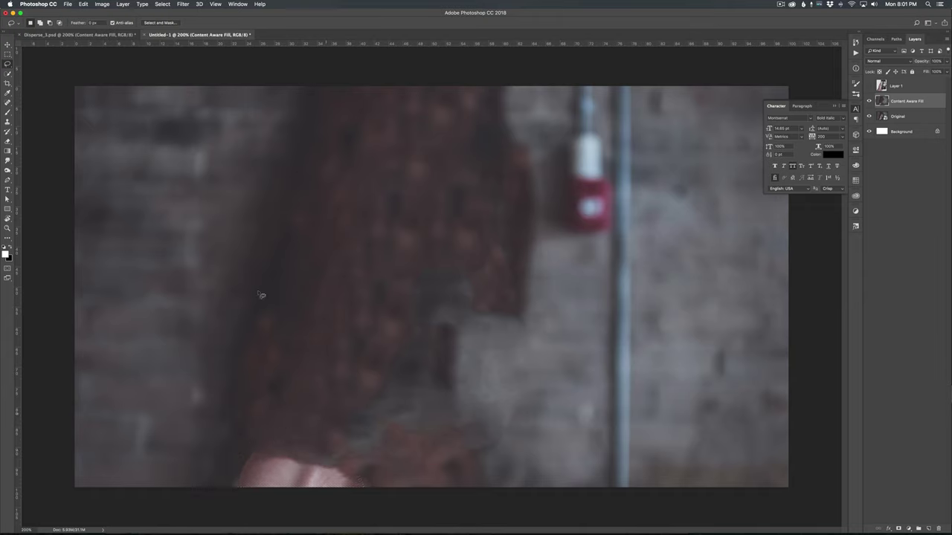
Switch to the Content-Aware Move tool for repairing the background.
left_click(8, 102)
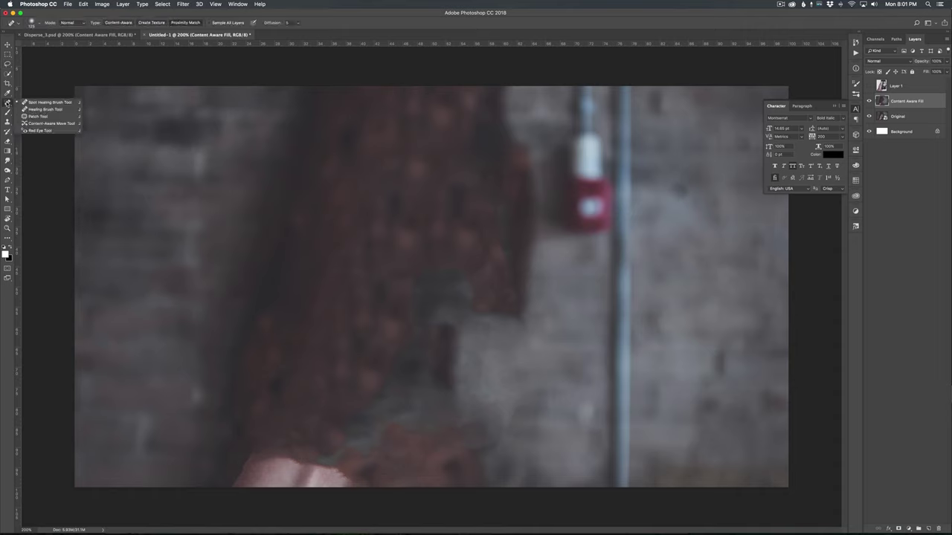
left_click(50, 124)
mouse_move(311, 446)
left_mouse_down()
mouse_move(223, 500)
mouse_move(366, 488)
mouse_move(330, 456)
mouse_move(320, 463)
left_mouse_up()
left_click_drag(320, 463, 328, 410)
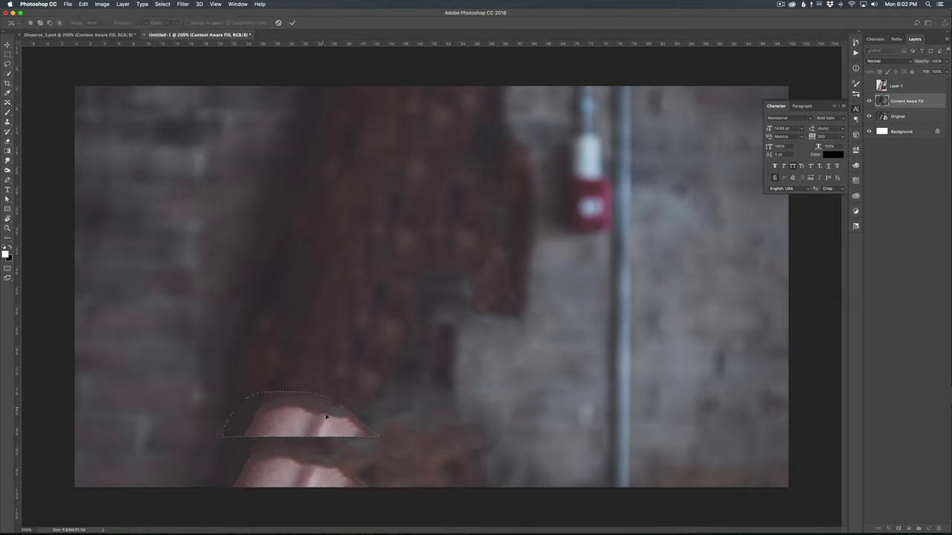
key("Escape")
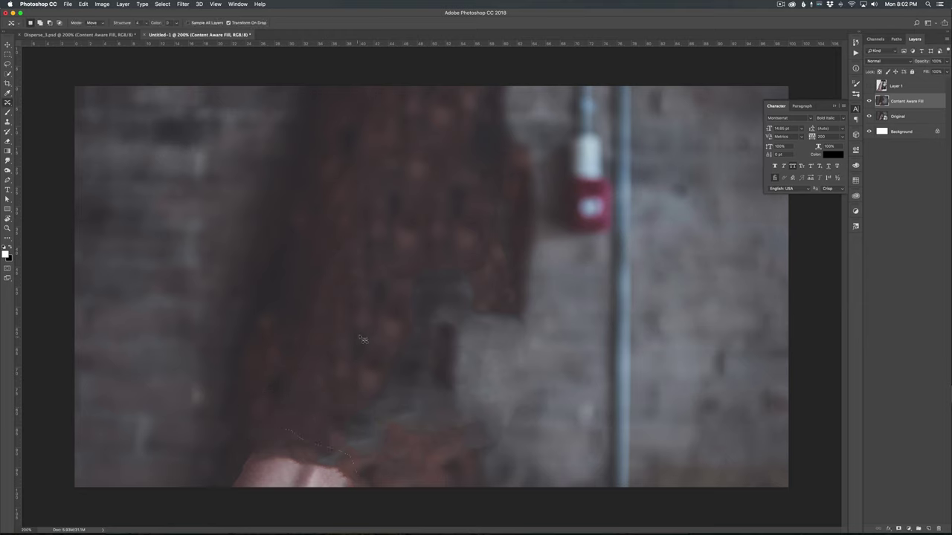
Use Content-Aware Move to shift outlined areas of dark trunk texture over the leftover wrist skin and the grey patch beside the trunk.
mouse_move(348, 333)
left_mouse_down()
mouse_move(253, 370)
mouse_move(269, 427)
mouse_move(389, 369)
mouse_move(360, 334)
left_mouse_up()
mouse_move(330, 397)
left_mouse_down()
mouse_move(310, 489)
mouse_move(322, 478)
left_mouse_up()
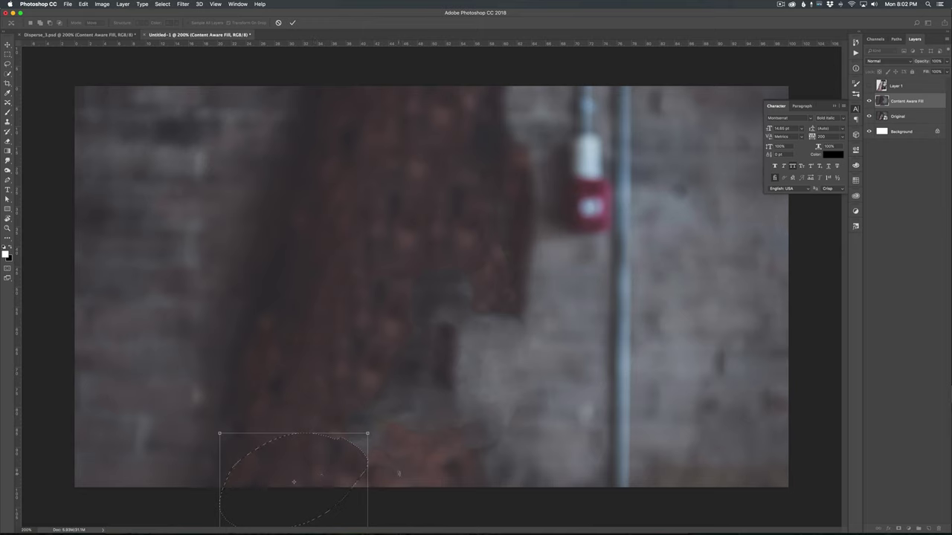
key("Escape")
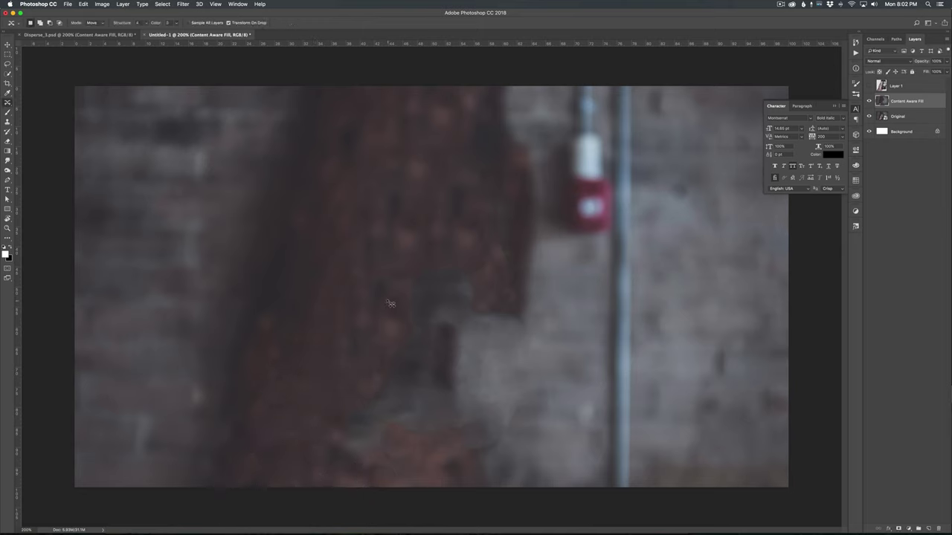
mouse_move(391, 304)
left_mouse_down()
mouse_move(329, 403)
mouse_move(436, 366)
mouse_move(390, 299)
left_mouse_up()
mouse_move(397, 334)
left_mouse_down()
mouse_move(429, 382)
mouse_move(422, 378)
left_mouse_up()
key("Return")
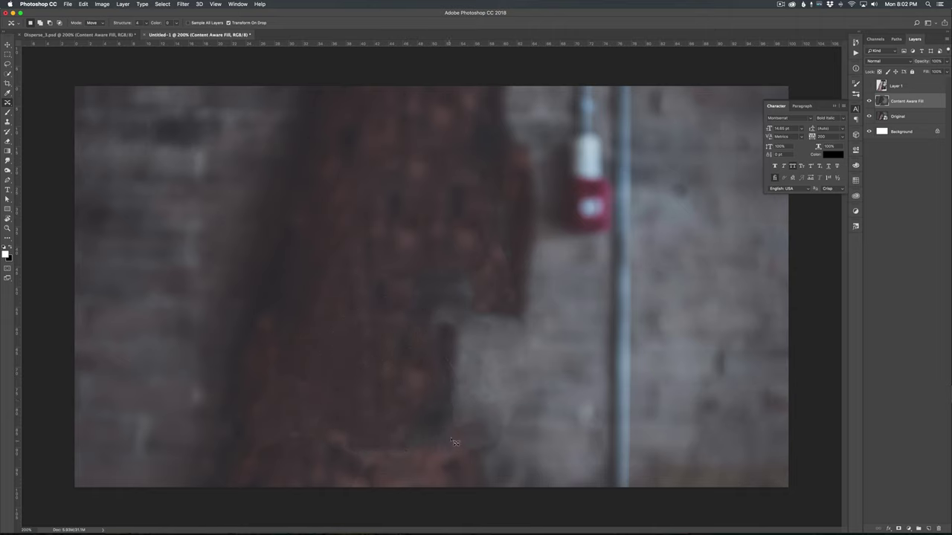
Show the cutout layer and content-aware fill a lassoed background area around the phone's lower corner near the little finger.
left_click(868, 86)
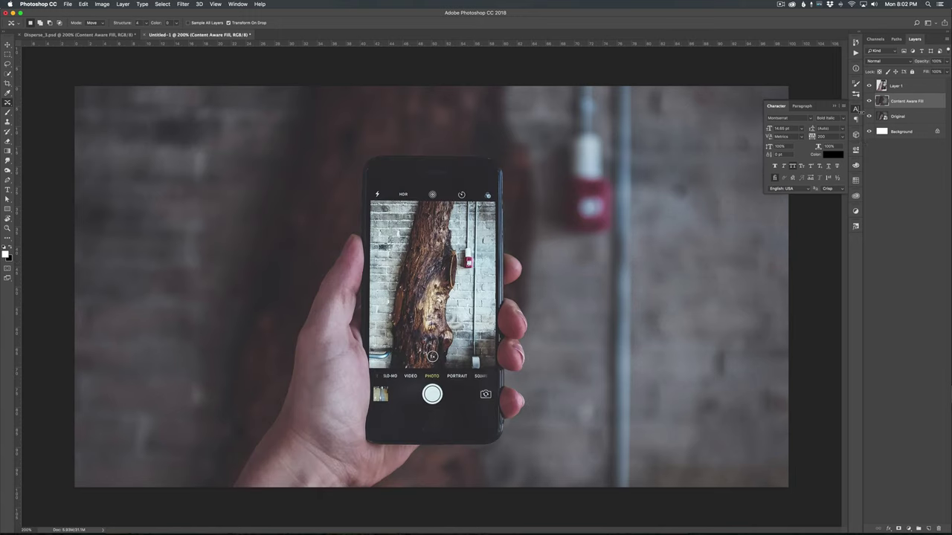
left_click(7, 65)
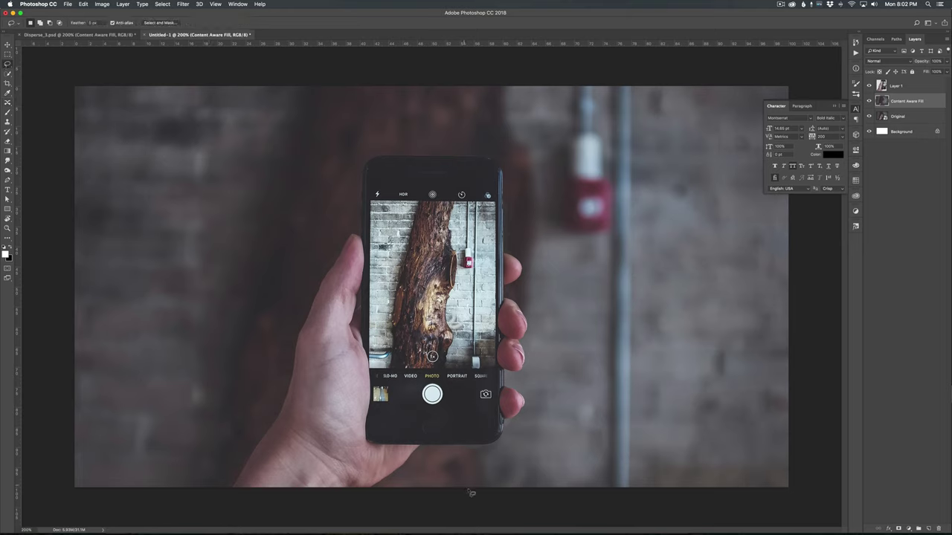
mouse_move(500, 397)
left_mouse_down()
mouse_move(445, 432)
mouse_move(514, 416)
mouse_move(495, 439)
left_mouse_up()
key("shift+BackSpace")
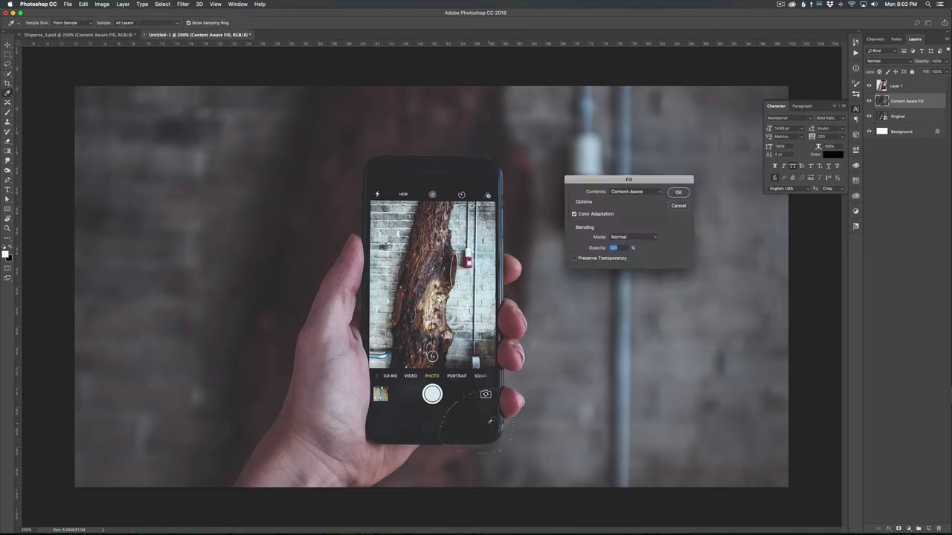
key("Return")
key("ctrl+d")
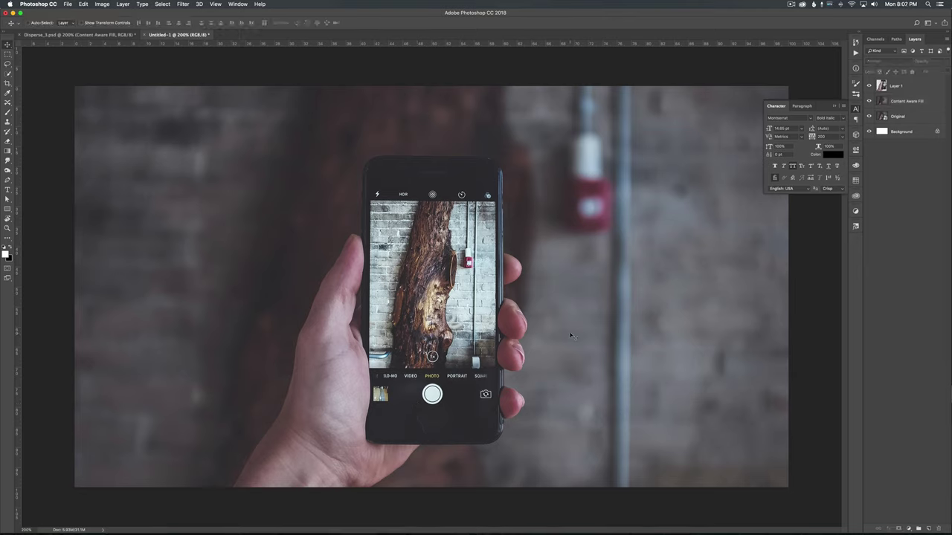
Rename Layer 1 as Decay, duplicate it, and name the copy Liquify.
double_click(896, 86)
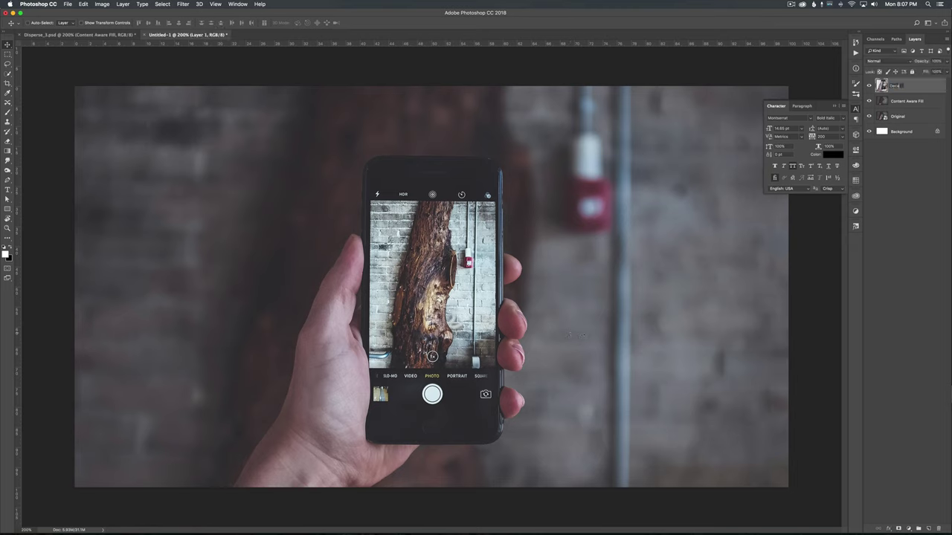
key("Return")
key("super+j")
double_click(898, 87)
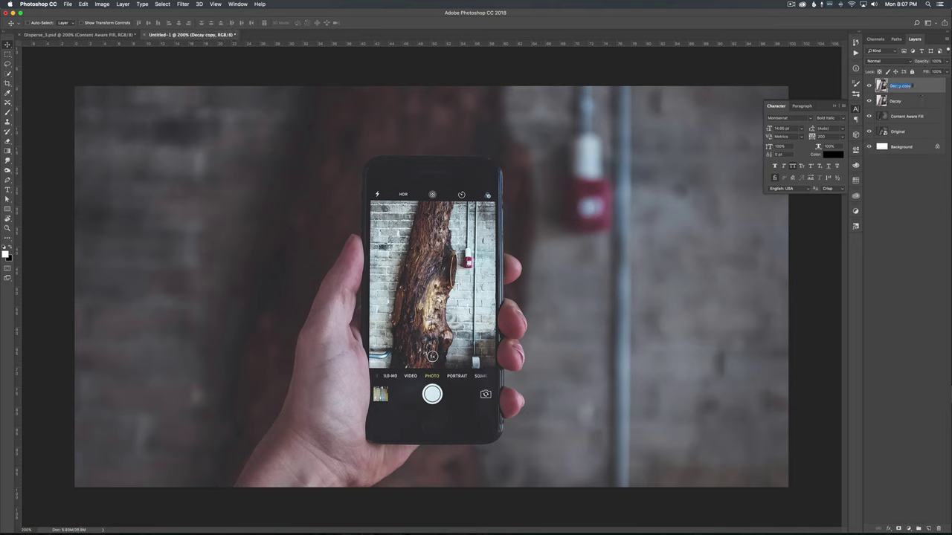
type("C")
key("Return")
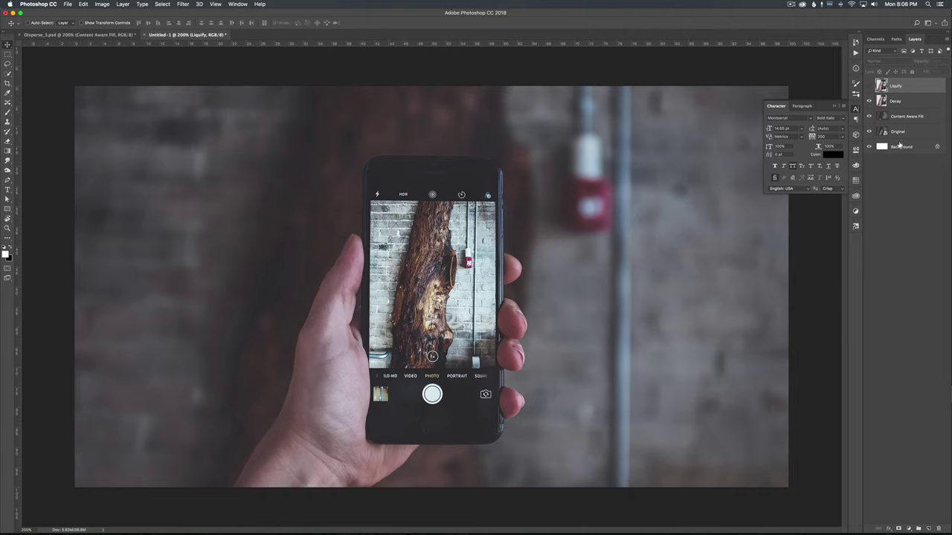
Hide the Original and Content Aware Fill layers and add a layer mask to the Decay layer.
left_click(869, 132)
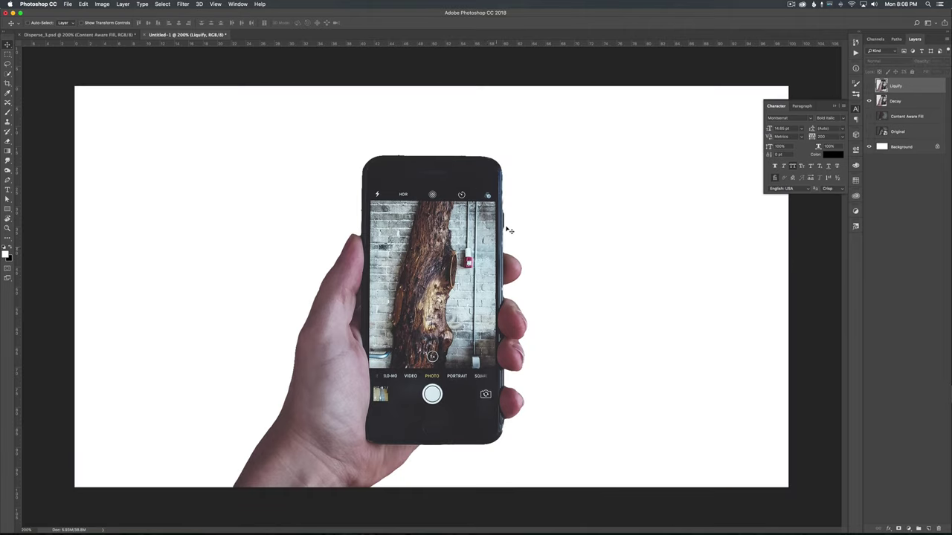
left_click(903, 102)
left_click(898, 529)
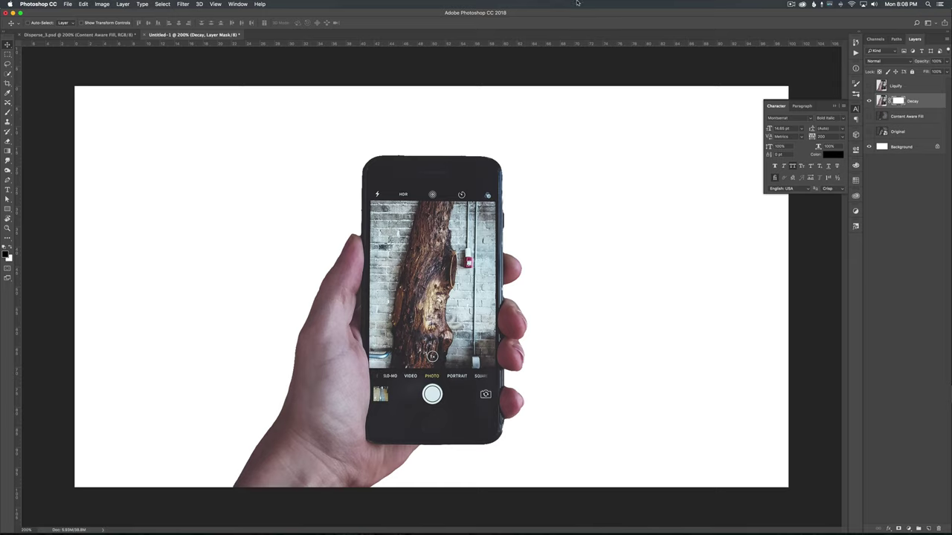
Activate the Brush tool and browse the brush presets to the Kyle T Webster group.
key("b")
left_click(38, 25)
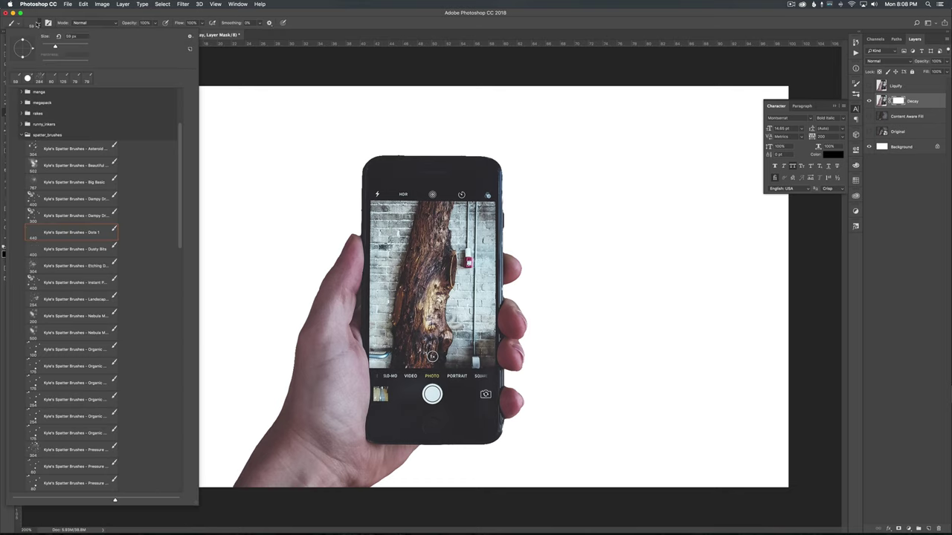
left_click(55, 143)
scroll(55, 143, "up", 1)
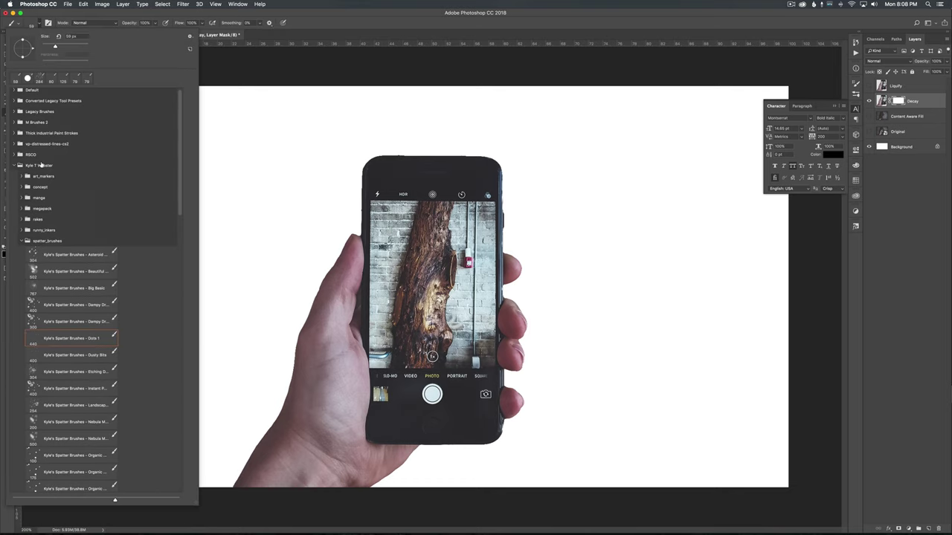
left_click(41, 166)
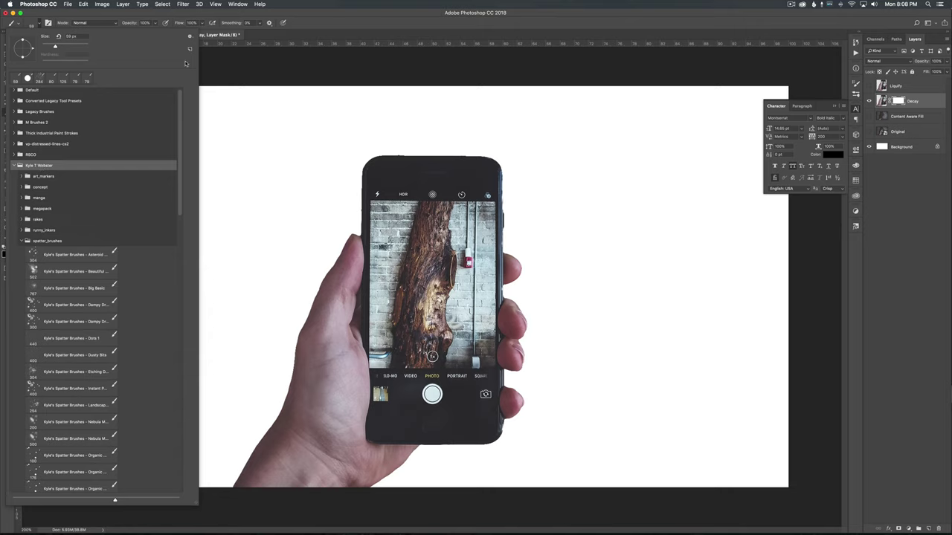
Open Adobe's brush download page in Chrome, look through the sets to the Spatter brushes, and return to Photoshop.
left_click(190, 36)
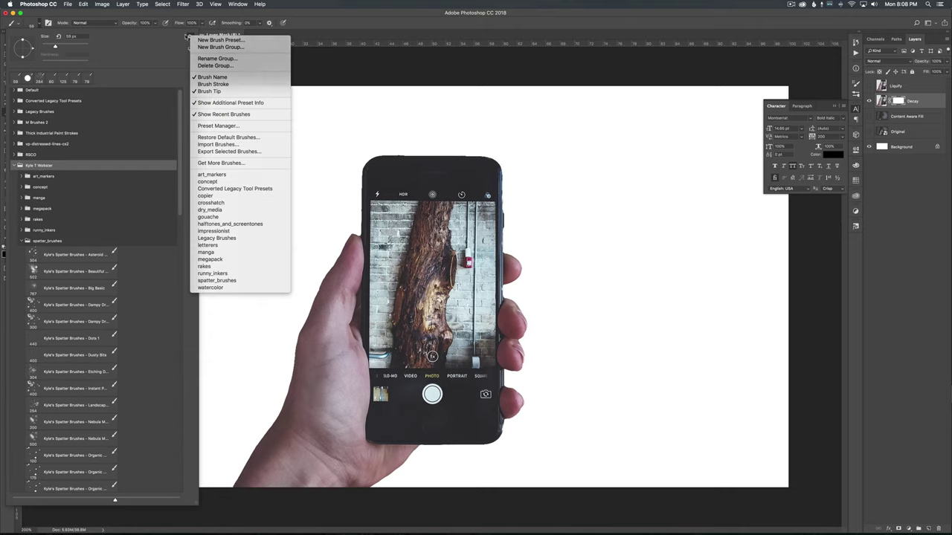
left_click(217, 163)
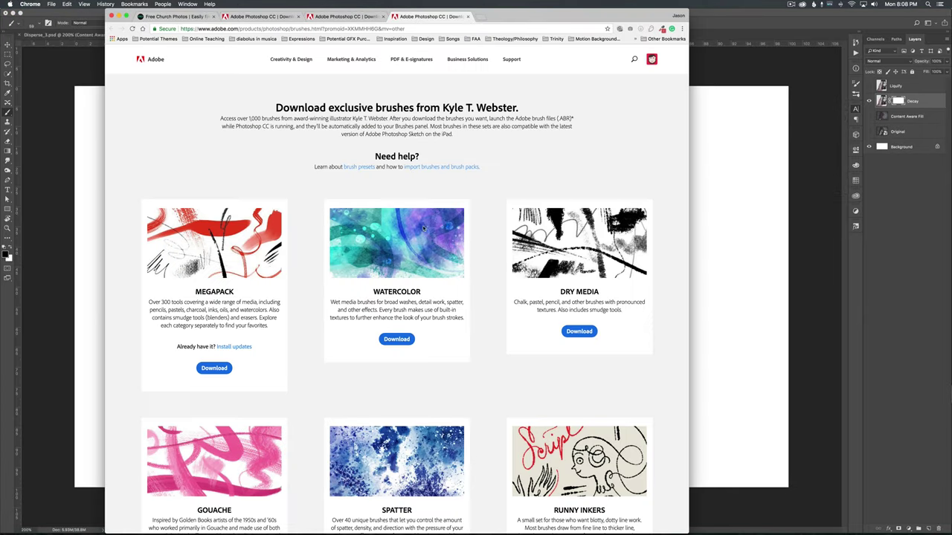
scroll(245, 190, "down", 15)
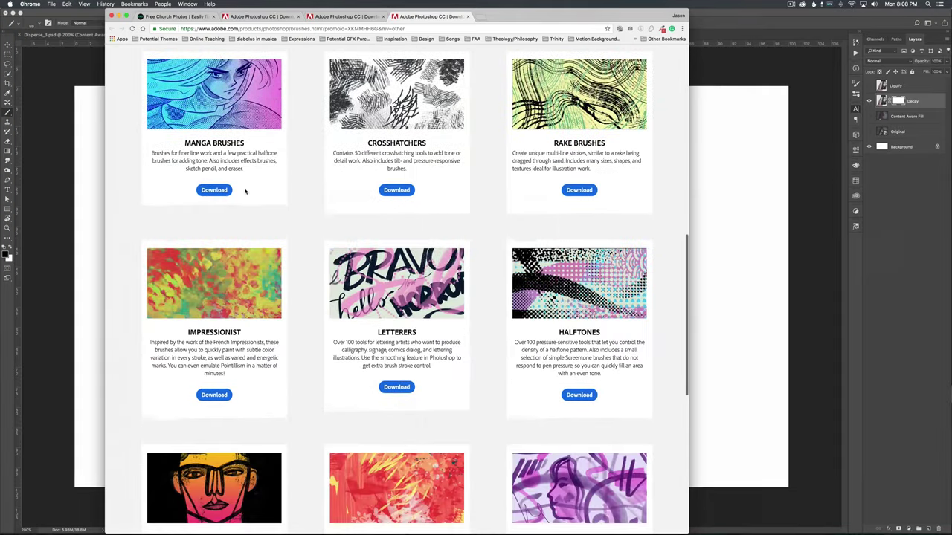
scroll(246, 192, "up", 15)
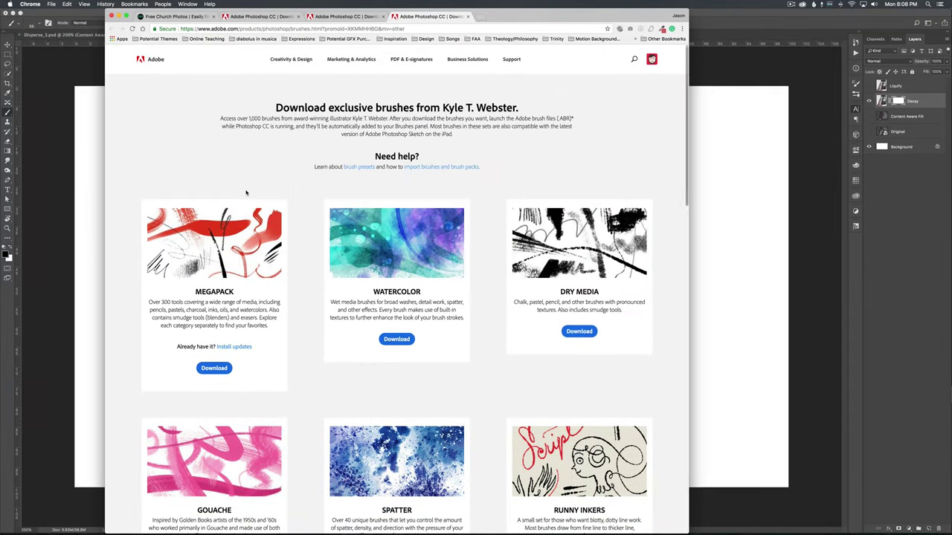
scroll(246, 192, "down", 5)
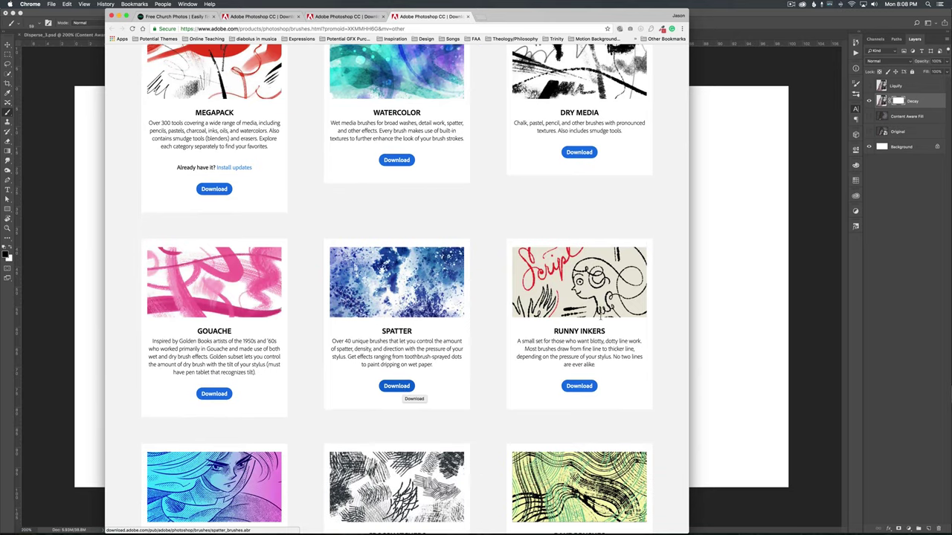
left_click(756, 278)
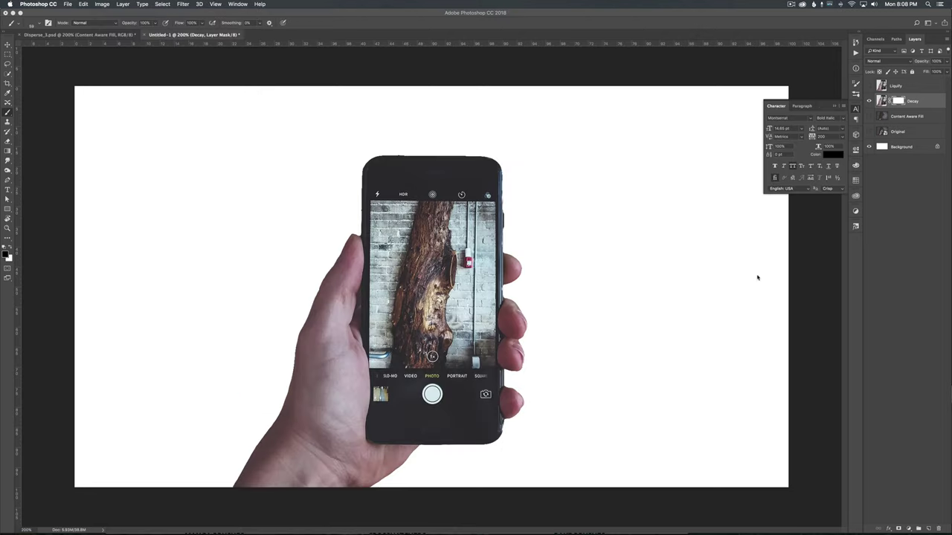
Select the Kyle's Spatter Brushes - Dots 1 preset and reduce its brush size.
left_click(33, 23)
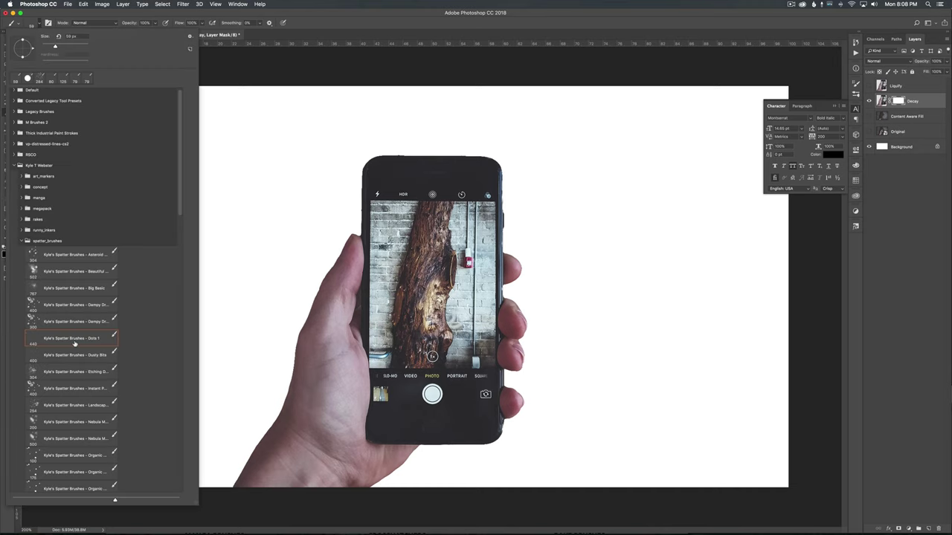
scroll(75, 343, "down", 4)
left_click(89, 288)
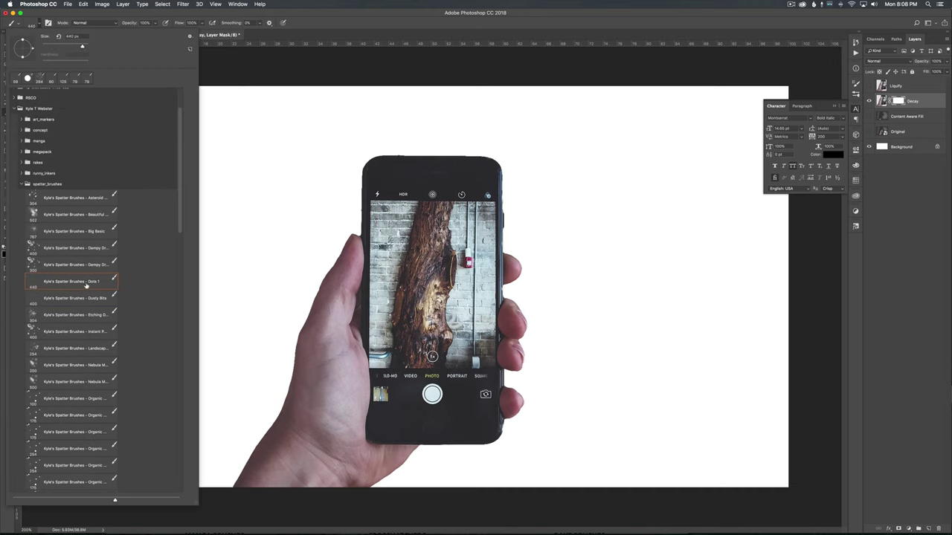
left_click_drag(81, 47, 65, 47)
left_click(304, 24)
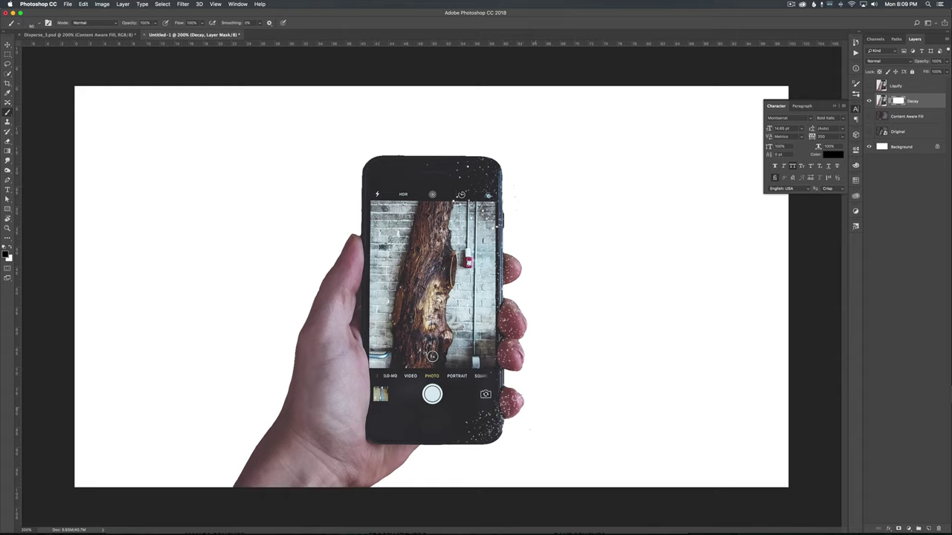
Choose the 254 px Landscape preset from Kyle's Spatter Brushes, test one stamp on the Decay mask at the phone's edge, and undo it.
left_click(35, 23)
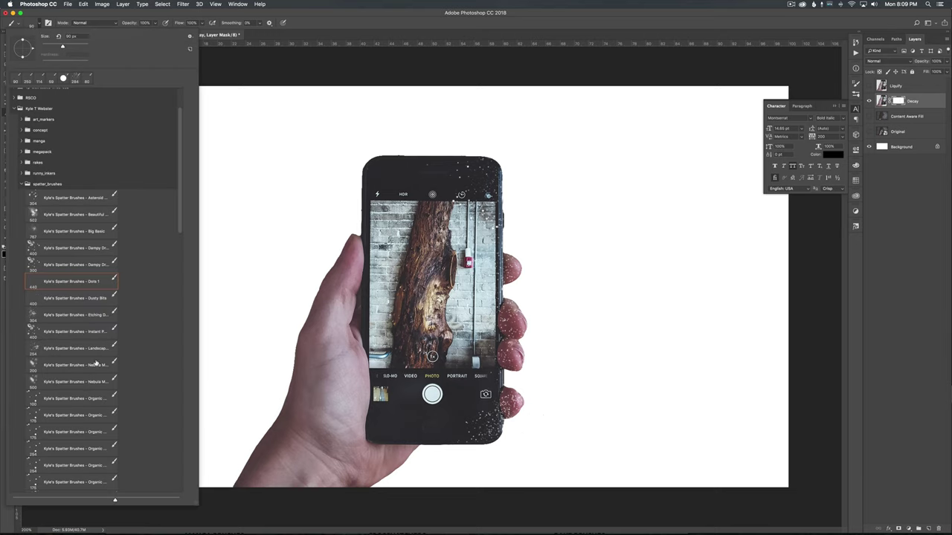
scroll(96, 364, "down", 2)
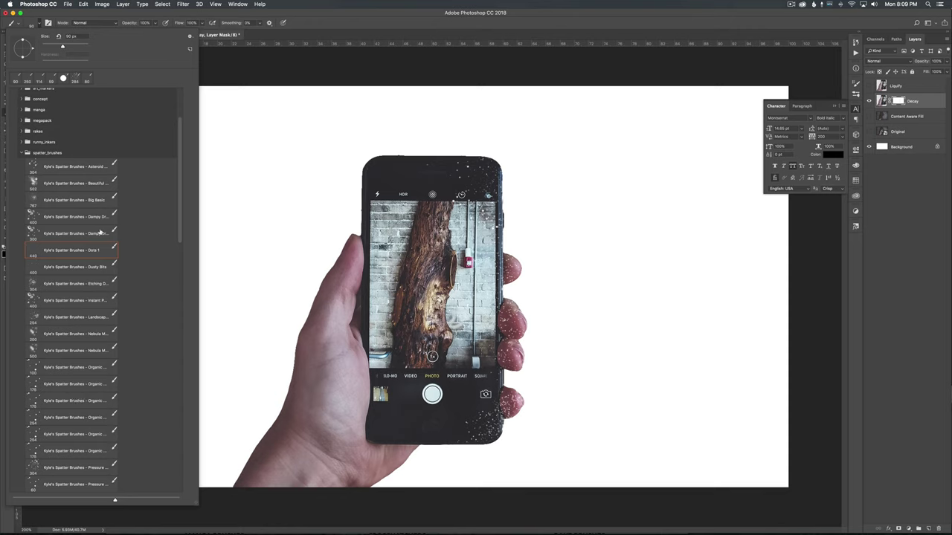
left_click(58, 184)
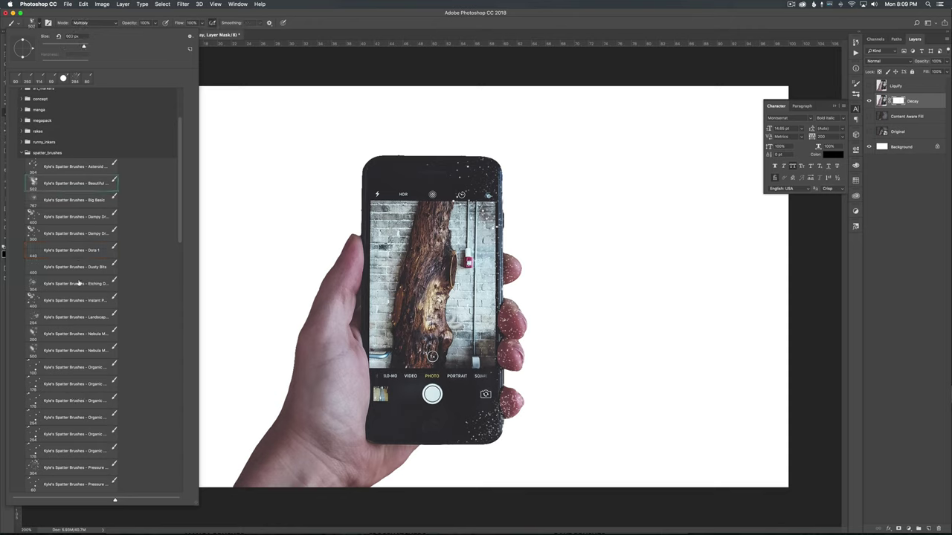
scroll(79, 284, "down", 3)
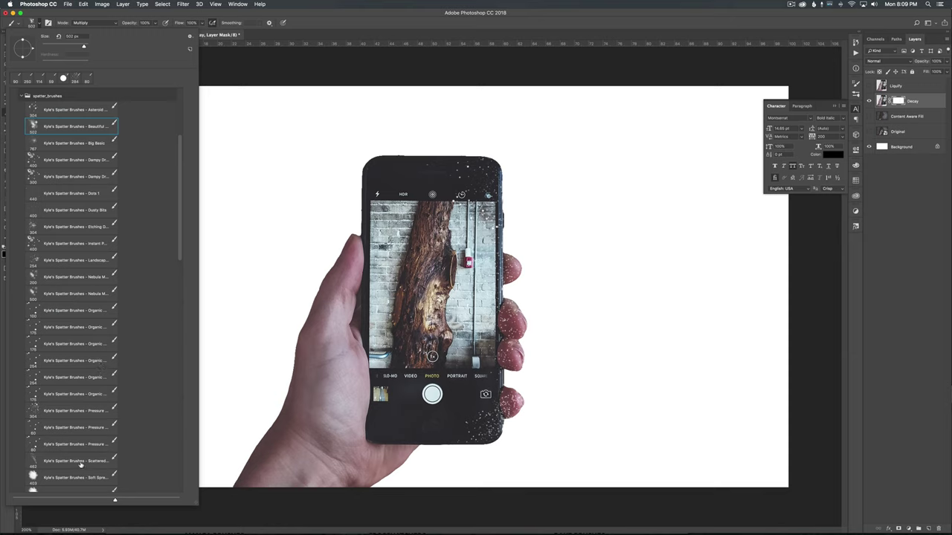
left_click(88, 260)
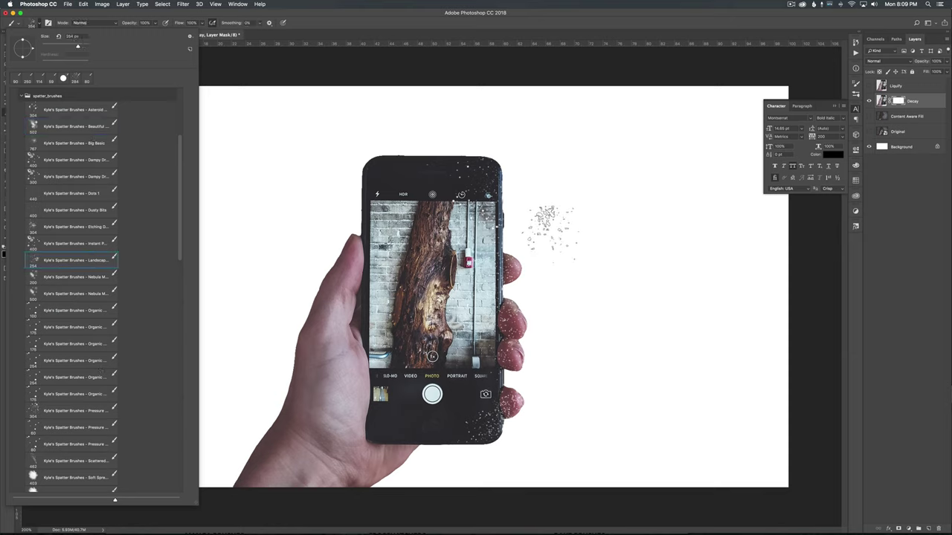
left_click(506, 230)
key("super+z")
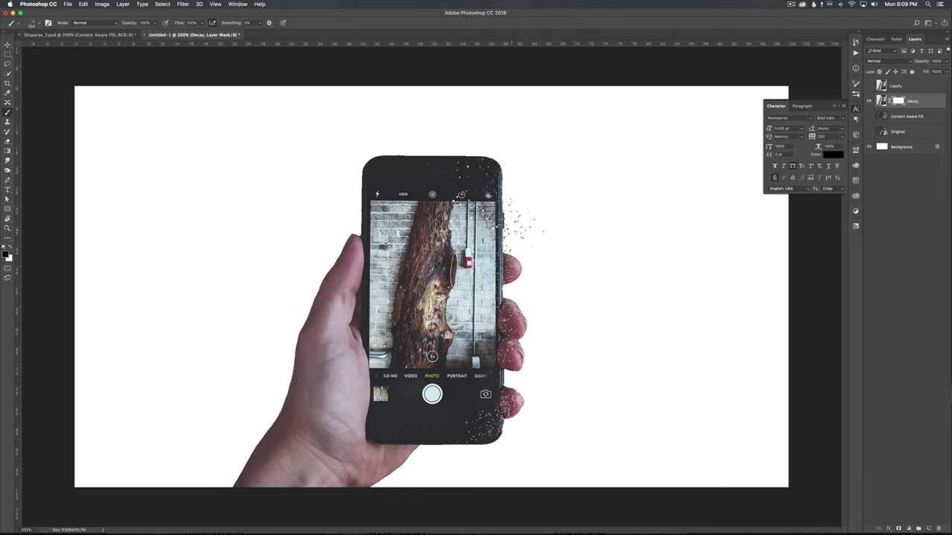
Paint black on the Decay mask with the Landscape spatter brush along the phone's right edge, corners and fingertips, reducing the brush size.
left_click(514, 219)
left_click(499, 194)
left_click(496, 184)
left_click(491, 168)
mouse_move(495, 165)
left_mouse_down()
mouse_move(513, 180)
mouse_move(519, 208)
mouse_move(529, 342)
mouse_move(525, 402)
mouse_move(511, 431)
left_mouse_up()
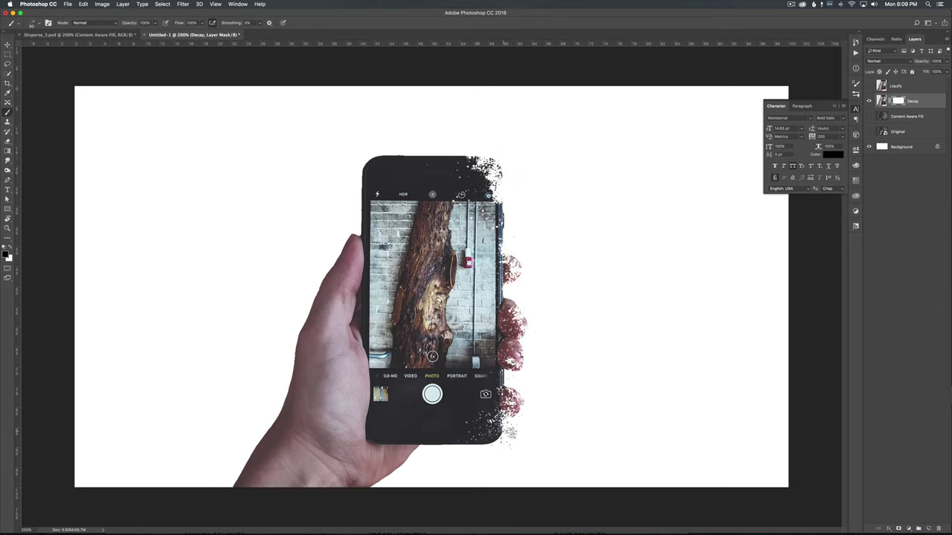
key("bracketleft")
key("bracketleft")
key("bracketleft")
mouse_move(525, 391)
left_mouse_down()
mouse_move(514, 398)
mouse_move(527, 406)
mouse_move(482, 440)
mouse_move(503, 422)
mouse_move(493, 418)
mouse_move(505, 406)
mouse_move(500, 387)
mouse_move(518, 348)
mouse_move(511, 273)
left_mouse_up()
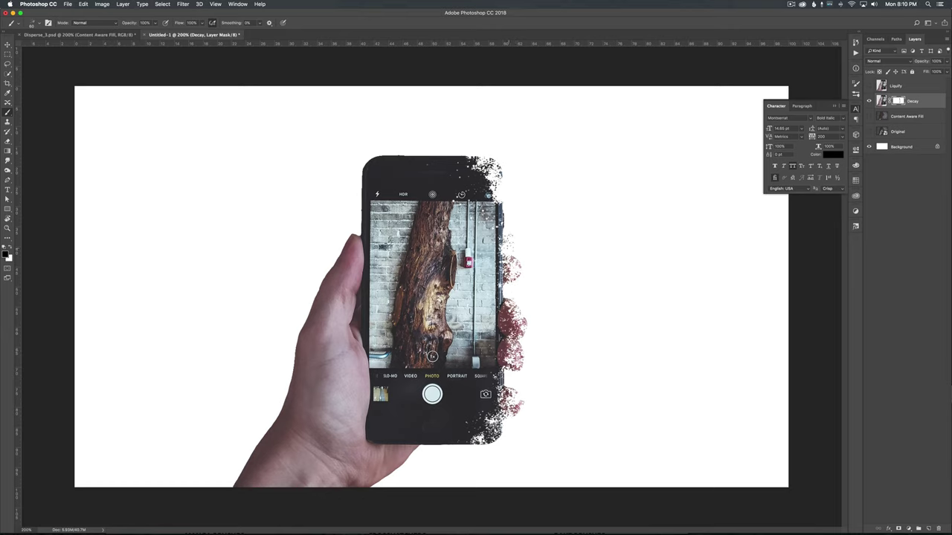
left_click_drag(506, 242, 507, 206)
mouse_move(497, 172)
left_mouse_down()
mouse_move(467, 157)
mouse_move(485, 171)
left_mouse_up()
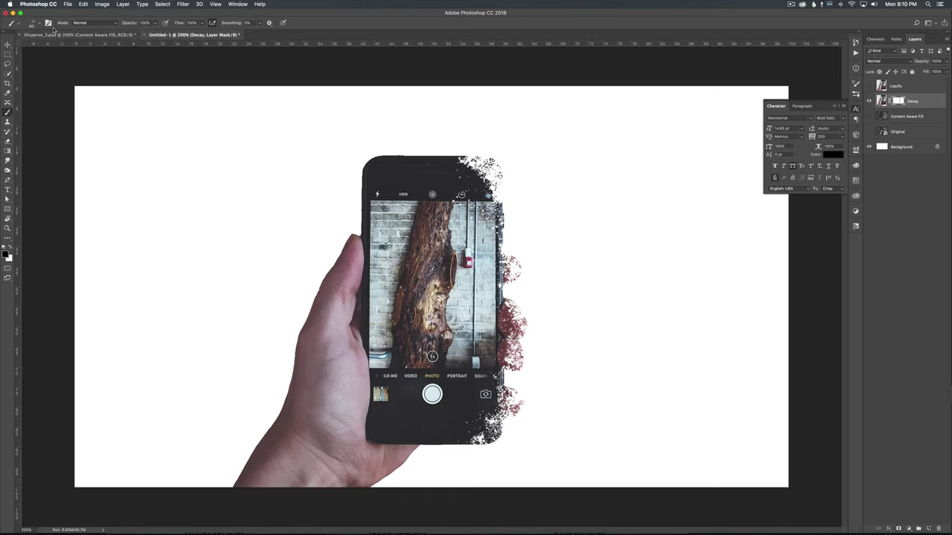
Erode the phone's right side and remaining fingertips on the Decay mask with the Kyle's Spatter Brushes - Spatter Bot preset at 84 px.
left_click(33, 24)
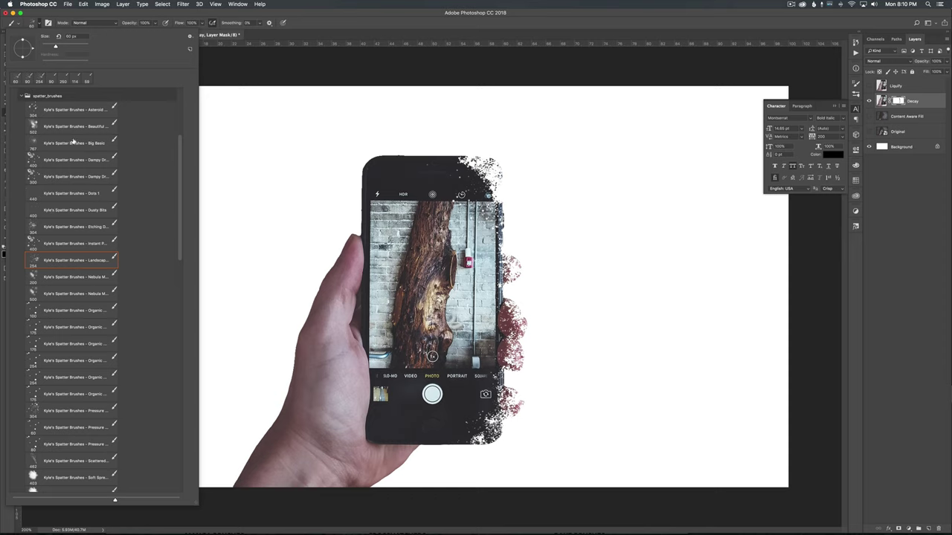
scroll(73, 141, "up", 2)
scroll(69, 287, "down", 5)
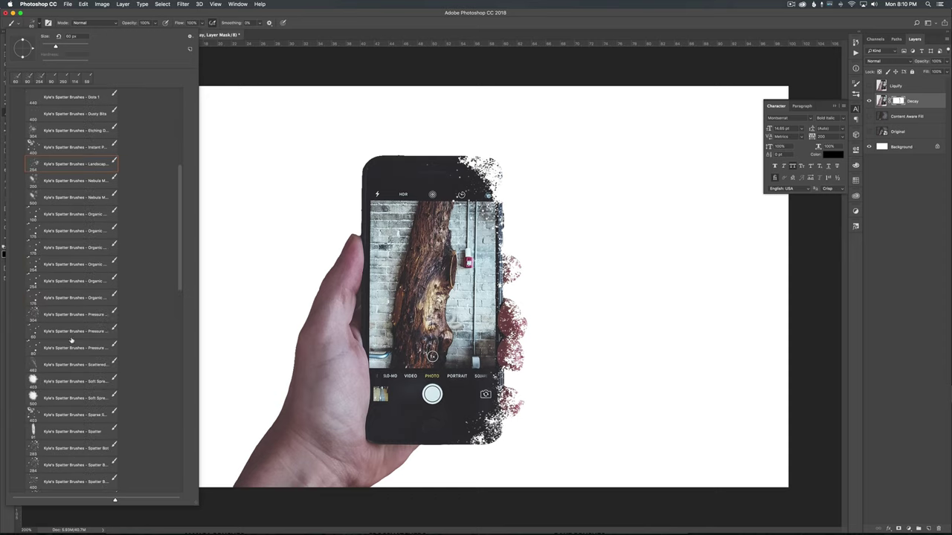
scroll(82, 359, "down", 2)
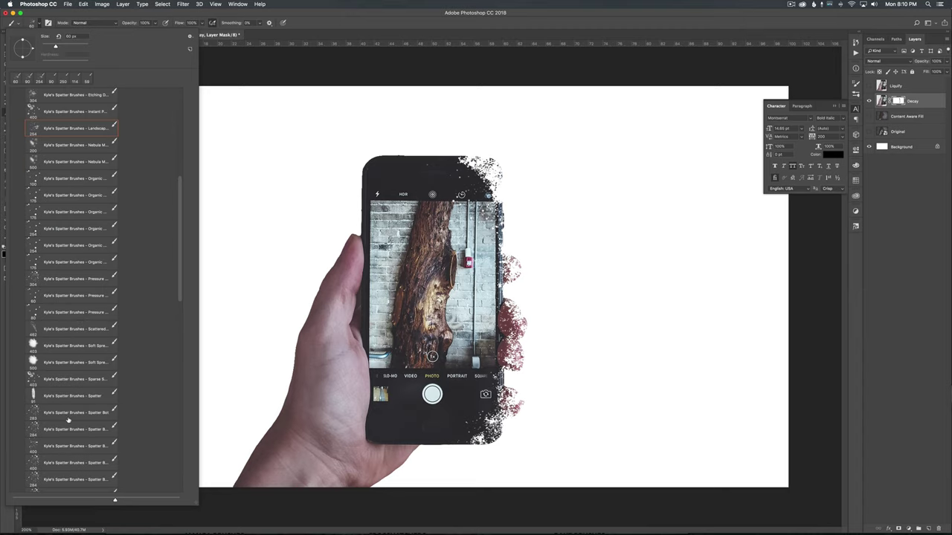
left_click(72, 415)
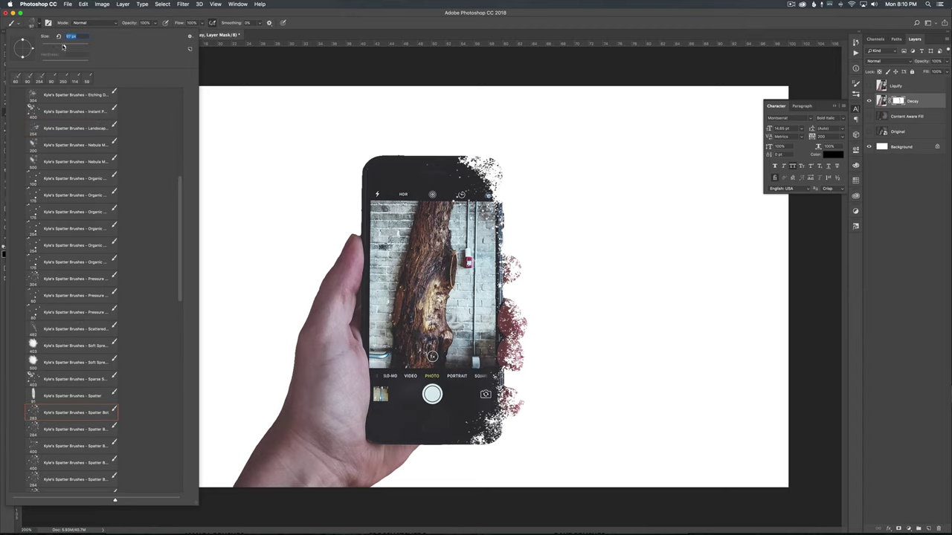
left_click_drag(61, 47, 63, 47)
key("Return")
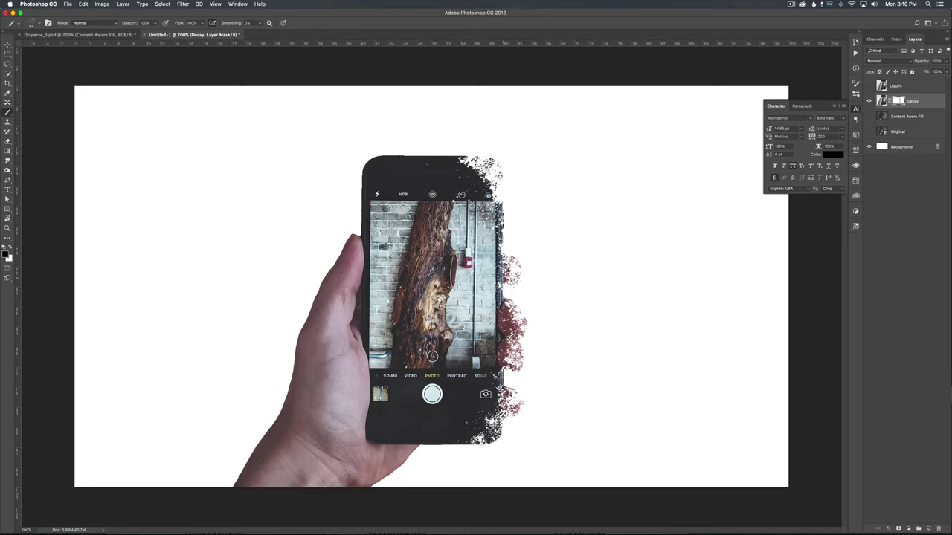
mouse_move(512, 267)
left_mouse_down()
mouse_move(482, 163)
mouse_move(531, 325)
mouse_move(513, 321)
mouse_move(521, 336)
mouse_move(491, 285)
mouse_move(500, 247)
mouse_move(492, 170)
mouse_move(519, 268)
mouse_move(525, 328)
mouse_move(511, 344)
mouse_move(514, 321)
mouse_move(542, 320)
mouse_move(525, 371)
mouse_move(515, 357)
mouse_move(509, 372)
mouse_move(511, 418)
mouse_move(476, 435)
mouse_move(499, 405)
mouse_move(492, 431)
mouse_move(468, 450)
mouse_move(455, 446)
mouse_move(486, 443)
mouse_move(497, 402)
mouse_move(502, 320)
mouse_move(458, 433)
mouse_move(497, 279)
mouse_move(493, 190)
mouse_move(506, 173)
mouse_move(461, 160)
left_mouse_up()
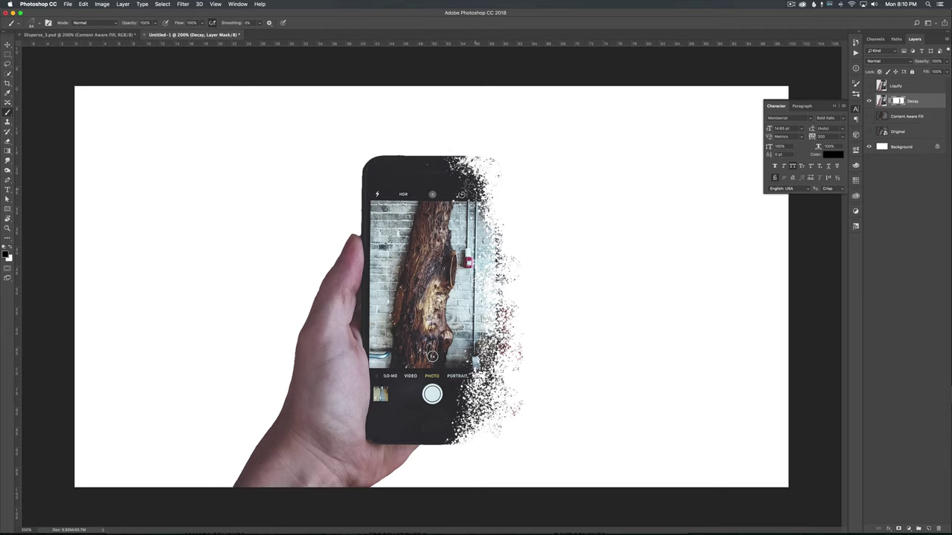
mouse_move(490, 232)
left_mouse_down()
mouse_move(498, 316)
mouse_move(497, 325)
mouse_move(490, 312)
mouse_move(487, 327)
left_mouse_up()
mouse_move(485, 258)
left_mouse_down()
mouse_move(487, 227)
mouse_move(518, 280)
mouse_move(500, 331)
mouse_move(512, 347)
left_mouse_up()
Choose the Kyle's Spatter Brushes - Dusty Bits preset and set its size to 108 px.
left_click(32, 23)
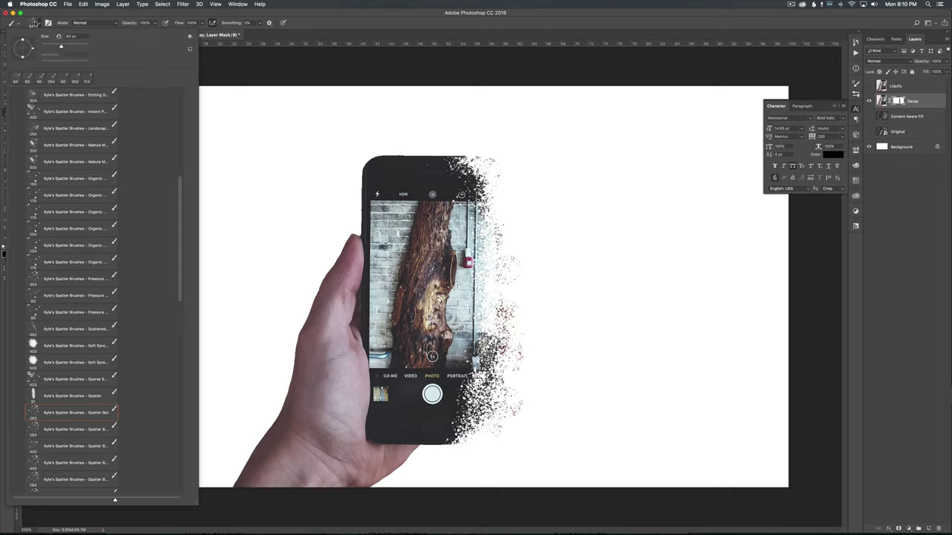
scroll(65, 188, "up", 4)
left_click(82, 211)
left_click_drag(80, 43, 69, 48)
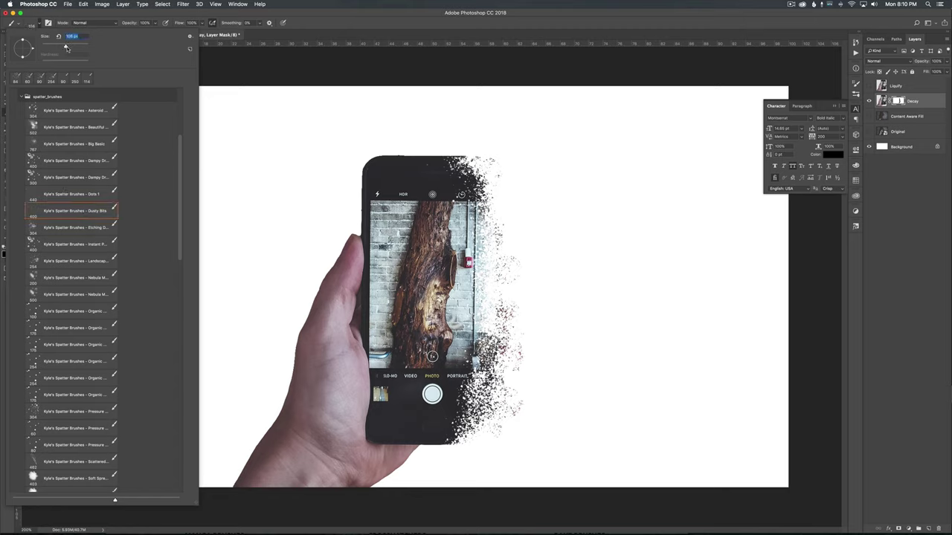
key("Return")
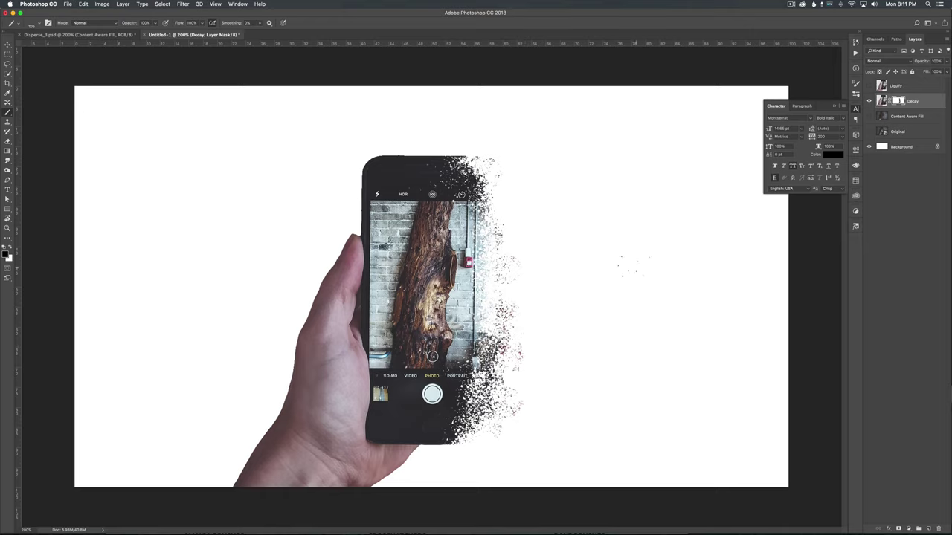
Show the Original and Content Aware Fill layers, hide Decay, and select and show the Liquify layer.
left_click(868, 132)
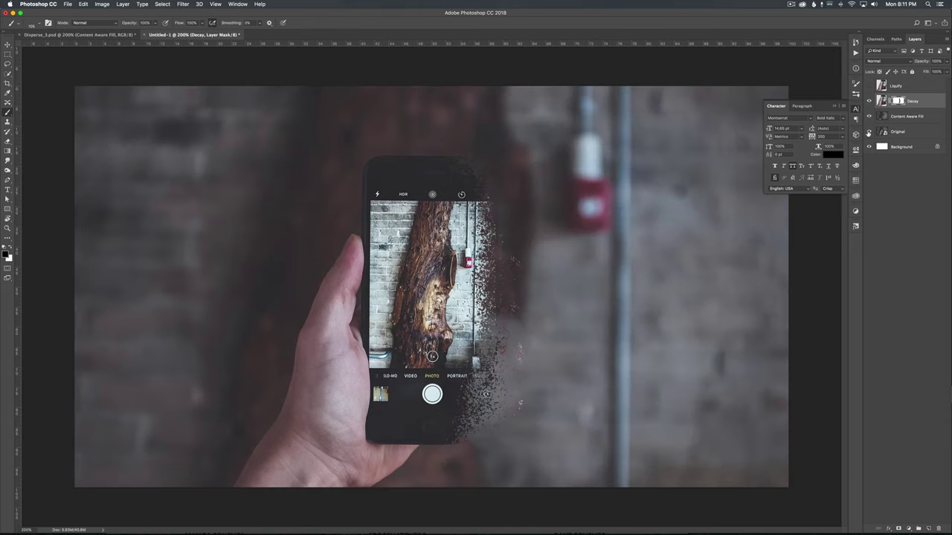
left_click(903, 88)
left_click(869, 86)
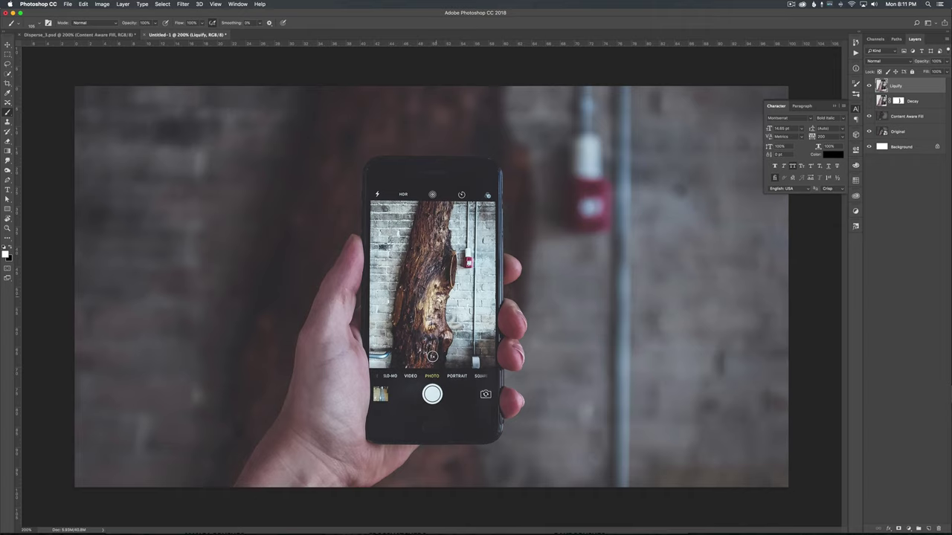
Open the Liquify filter on the cutout and set the Forward Warp brush size to 150.
left_click(183, 5)
left_click(192, 64)
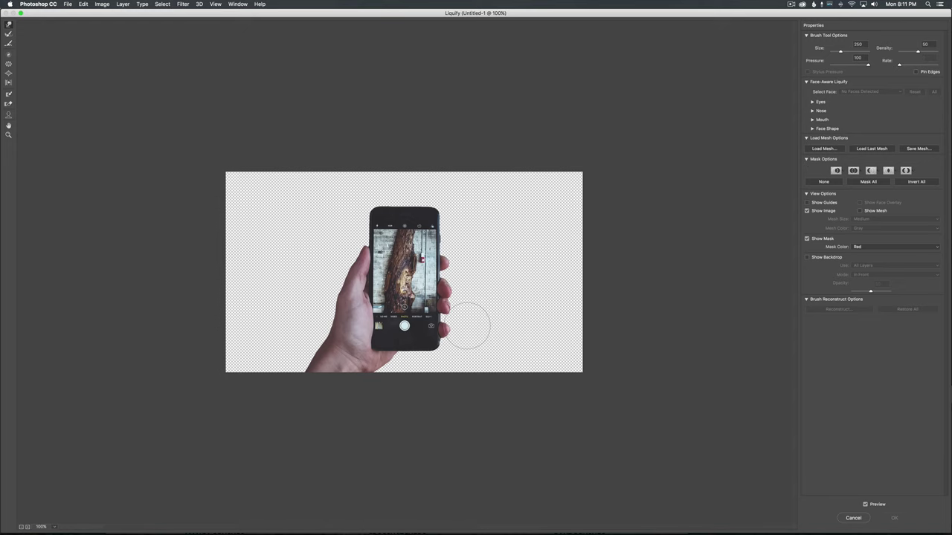
key("super+plus")
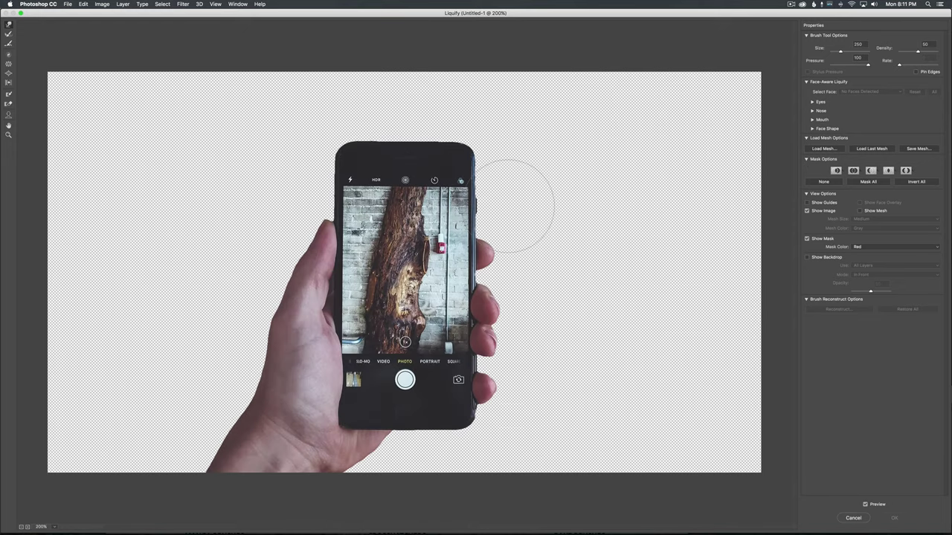
key("bracketleft")
key("bracketleft")
key("bracketleft")
key("bracketleft")
key("bracketleft")
key("bracketleft")
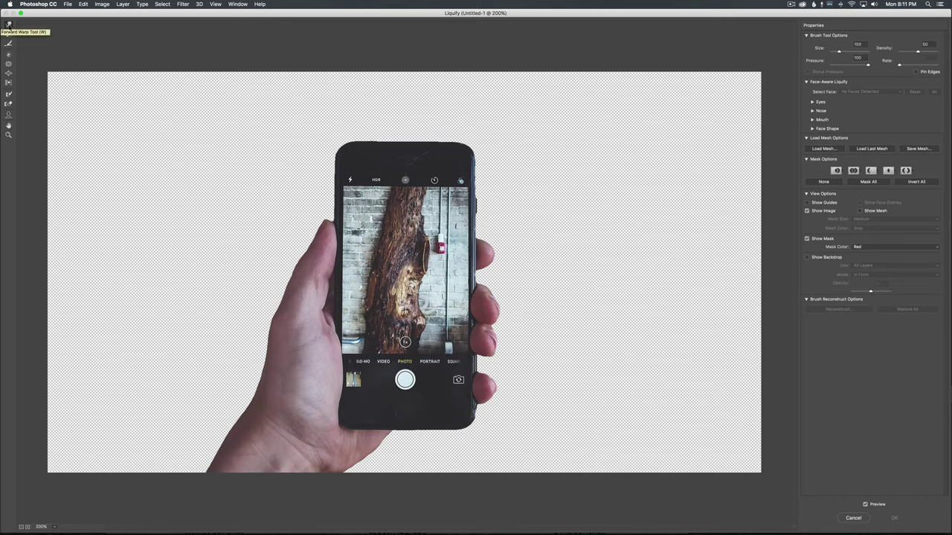
Warp the upper part of the phone and its top fingertip far outward to the right with overlapping strokes.
left_click_drag(408, 180, 551, 171)
left_click_drag(438, 160, 638, 156)
left_click_drag(449, 158, 639, 154)
mouse_move(439, 205)
left_mouse_down()
mouse_move(646, 197)
mouse_move(450, 202)
mouse_move(633, 192)
left_mouse_up()
left_click_drag(495, 192, 657, 183)
left_click_drag(577, 181, 682, 180)
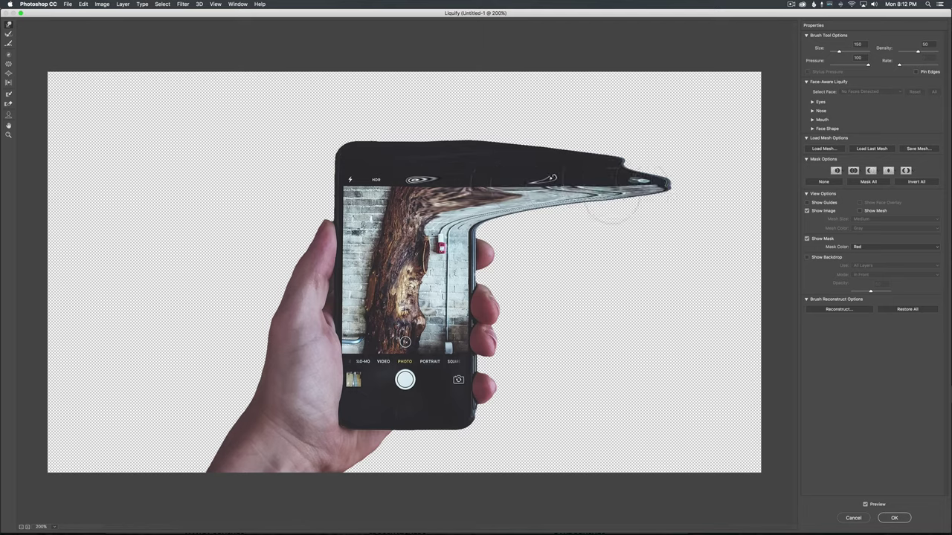
mouse_move(456, 235)
left_mouse_down()
mouse_move(681, 235)
mouse_move(667, 227)
left_mouse_up()
left_click_drag(518, 218, 674, 224)
mouse_move(484, 273)
left_mouse_down()
mouse_move(681, 284)
mouse_move(637, 261)
mouse_move(664, 262)
left_mouse_up()
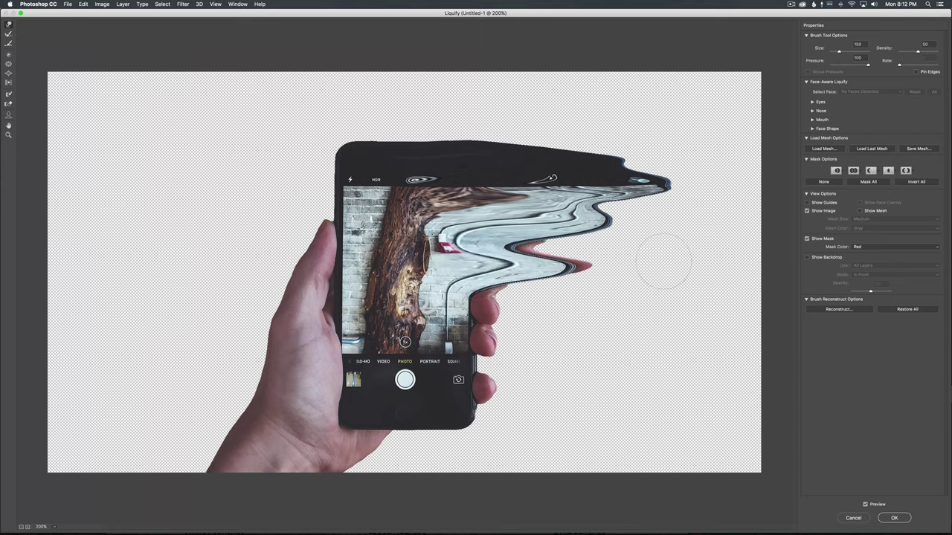
left_click_drag(509, 248, 629, 249)
left_click_drag(541, 248, 642, 245)
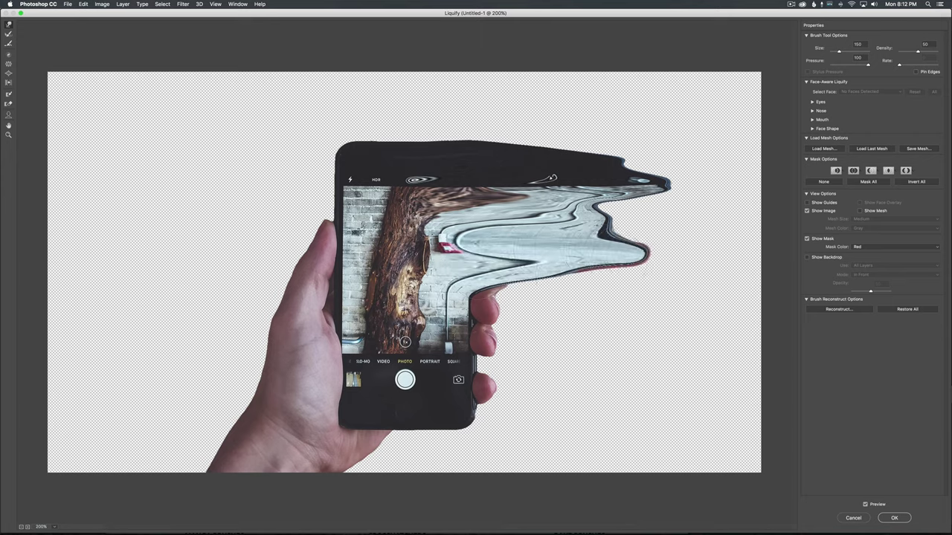
Pull the middle and lower parts of the phone and the remaining fingertips outward to the right.
left_click_drag(462, 312, 558, 312)
mouse_move(496, 297)
left_mouse_down()
mouse_move(630, 292)
mouse_move(519, 283)
left_mouse_up()
left_click_drag(452, 271, 682, 268)
left_click_drag(479, 290, 677, 288)
mouse_move(554, 288)
left_mouse_down()
mouse_move(578, 270)
mouse_move(641, 281)
left_mouse_up()
left_click_drag(584, 209, 664, 208)
left_click_drag(607, 229, 667, 227)
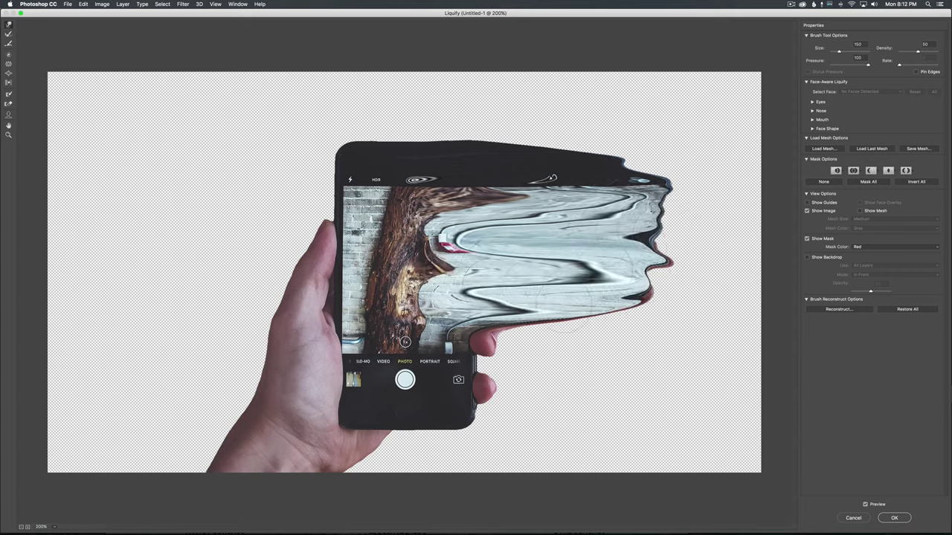
left_click_drag(460, 356, 576, 354)
left_click_drag(487, 328, 578, 335)
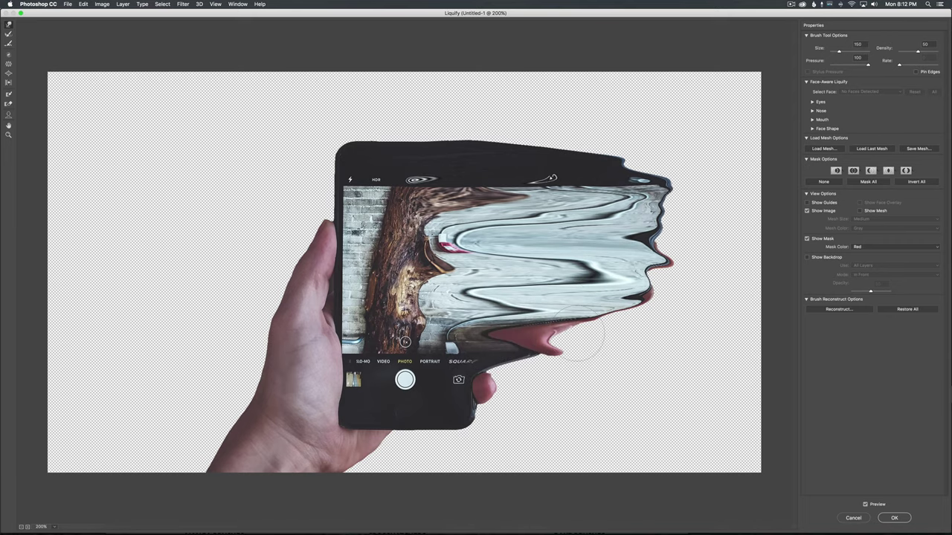
left_click_drag(470, 377, 614, 376)
mouse_move(474, 409)
left_mouse_down()
mouse_move(639, 410)
mouse_move(609, 395)
mouse_move(644, 393)
left_mouse_up()
left_click_drag(487, 381, 650, 376)
left_click_drag(494, 356, 632, 350)
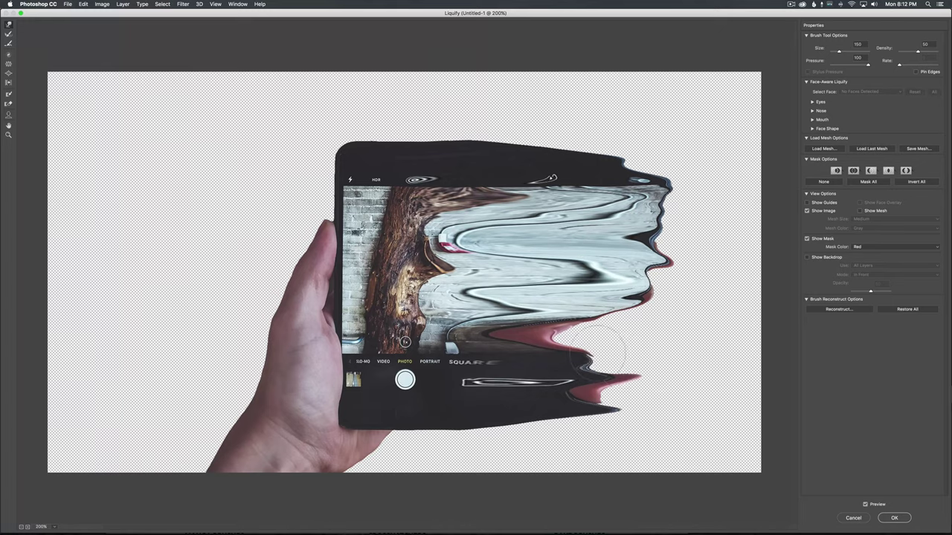
Extend the stretched edge further right from top to bottom, evening out the gaps between the warped tips.
left_click_drag(487, 332, 673, 333)
left_click_drag(489, 356, 617, 357)
left_click_drag(518, 363, 626, 366)
left_click_drag(546, 341, 629, 337)
left_click_drag(558, 322, 636, 318)
mouse_move(587, 293)
left_mouse_down()
mouse_move(643, 287)
mouse_move(699, 257)
left_mouse_up()
left_click_drag(651, 227, 693, 226)
mouse_move(649, 194)
left_mouse_down()
mouse_move(682, 192)
mouse_move(690, 199)
mouse_move(626, 160)
mouse_move(684, 160)
mouse_move(650, 160)
mouse_move(680, 153)
left_mouse_up()
left_click_drag(502, 146, 624, 149)
mouse_move(557, 142)
left_mouse_down()
mouse_move(625, 132)
mouse_move(675, 146)
left_mouse_up()
left_click_drag(555, 369, 636, 378)
mouse_move(579, 394)
left_mouse_down()
mouse_move(617, 410)
mouse_move(669, 408)
left_mouse_up()
left_click_drag(568, 418, 687, 423)
mouse_move(476, 426)
left_mouse_down()
mouse_move(639, 430)
mouse_move(664, 421)
left_mouse_up()
left_click_drag(602, 413, 672, 406)
left_click_drag(623, 366, 695, 356)
left_click_drag(632, 331, 702, 323)
mouse_move(655, 308)
left_mouse_down()
mouse_move(682, 308)
mouse_move(722, 265)
left_mouse_up()
left_click_drag(686, 207, 716, 206)
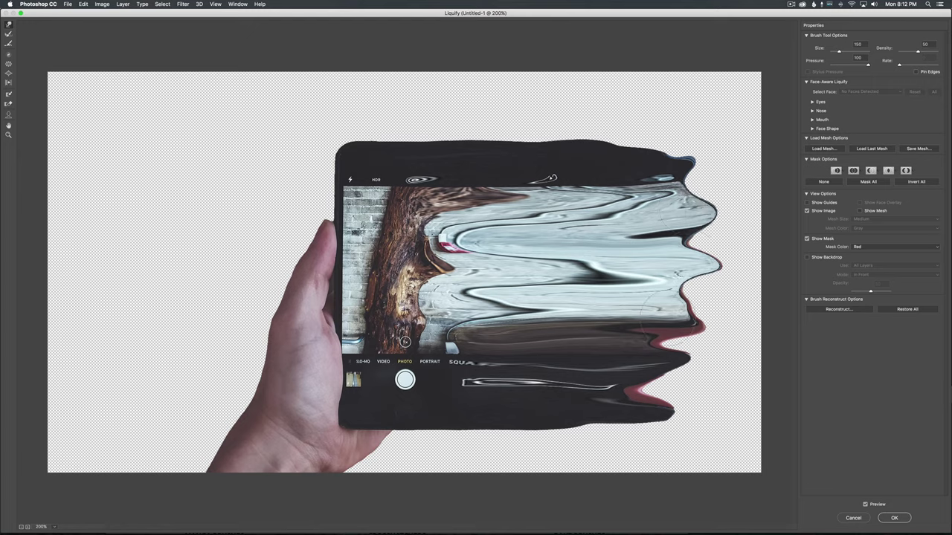
left_click_drag(666, 347, 694, 350)
mouse_move(655, 390)
left_mouse_down()
mouse_move(725, 389)
mouse_move(723, 402)
left_mouse_up()
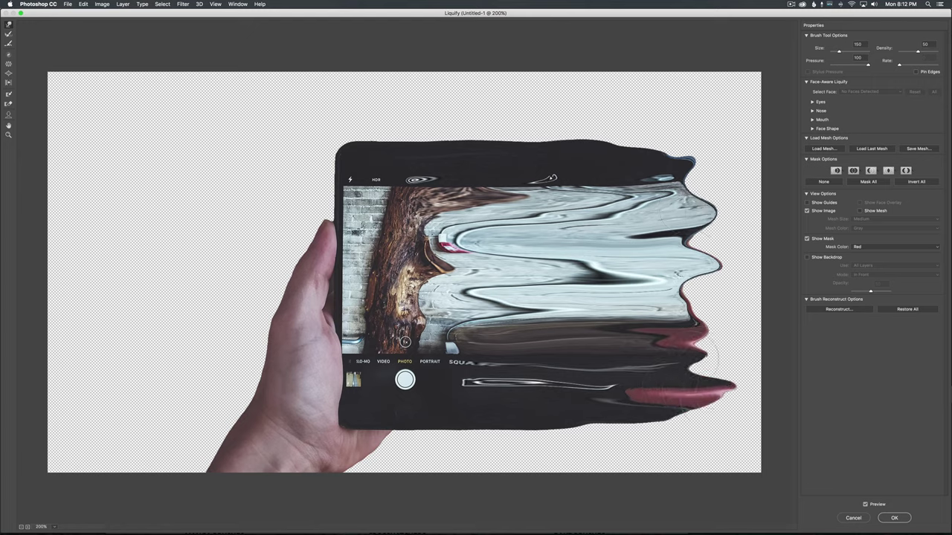
left_click_drag(686, 340, 723, 332)
left_click_drag(692, 304, 712, 303)
Add finer streaks and notches across the stretched area with the warp brush reduced to size 40.
key("bracketleft")
key("bracketleft")
key("bracketleft")
key("bracketleft")
key("bracketleft")
key("bracketleft")
key("bracketleft")
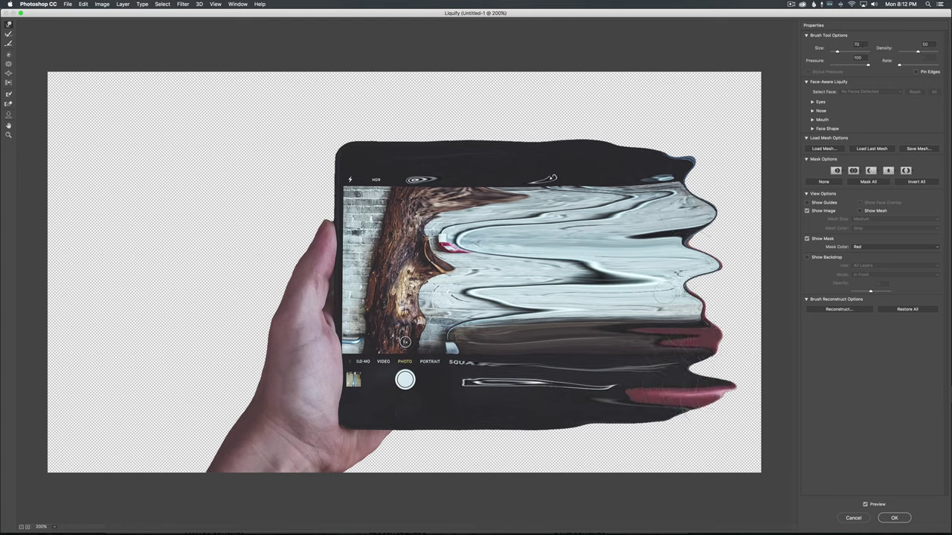
mouse_move(482, 262)
left_mouse_down()
mouse_move(491, 319)
mouse_move(484, 386)
mouse_move(621, 312)
mouse_move(467, 233)
mouse_move(647, 178)
mouse_move(595, 214)
mouse_move(565, 324)
mouse_move(532, 260)
mouse_move(521, 277)
mouse_move(697, 278)
mouse_move(599, 280)
left_mouse_up()
left_click_drag(705, 248, 675, 248)
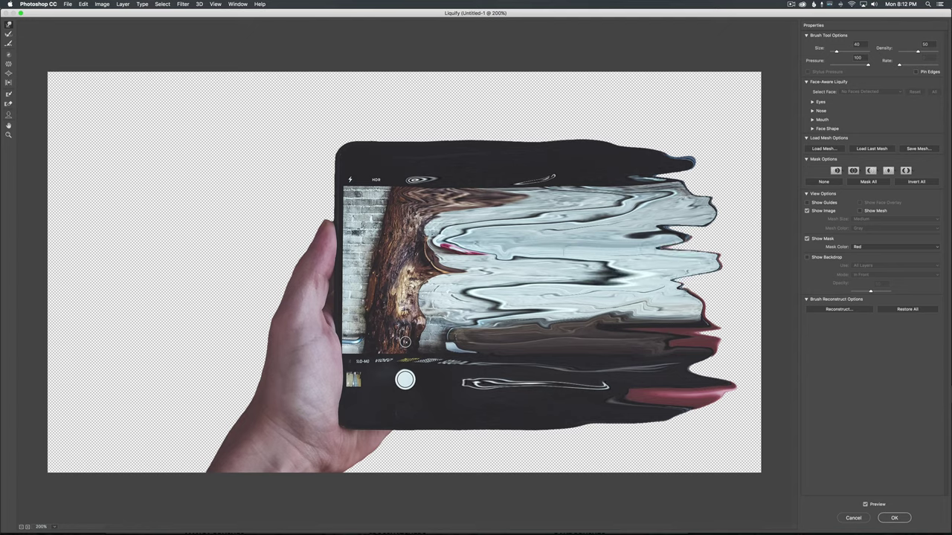
left_click_drag(616, 200, 742, 199)
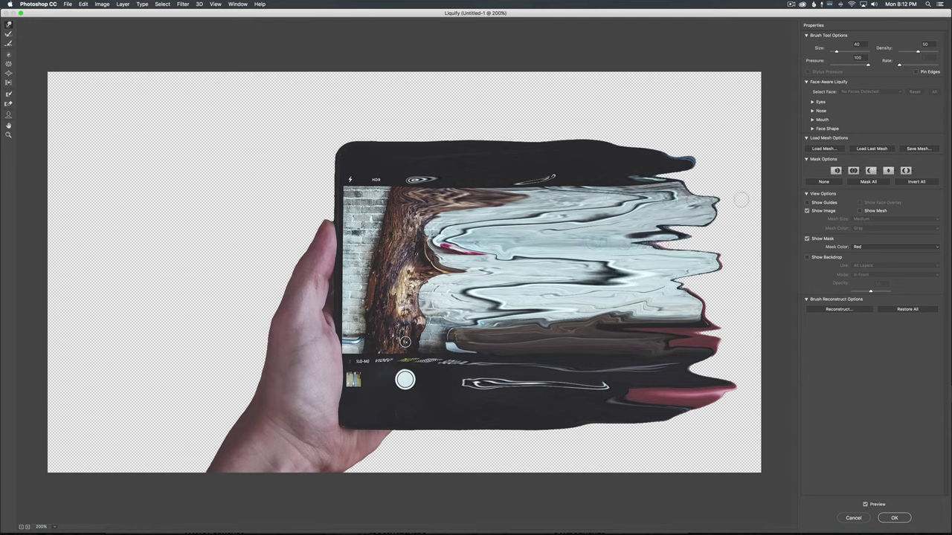
mouse_move(635, 179)
left_mouse_down()
mouse_move(718, 181)
mouse_move(679, 192)
left_mouse_up()
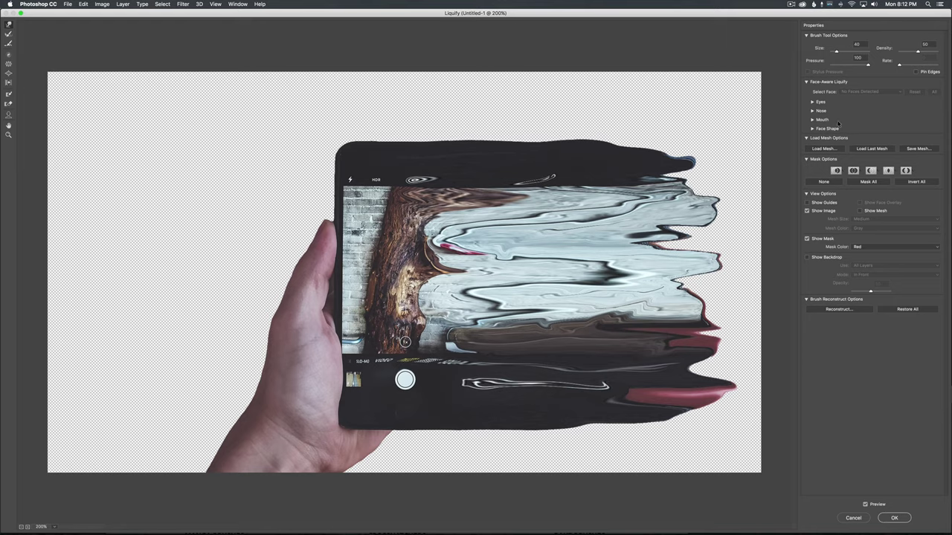
Set the brush density to 87, refine the thin streaks and tips of the stretched area, and apply the Liquify filter.
left_click(926, 45)
type("87")
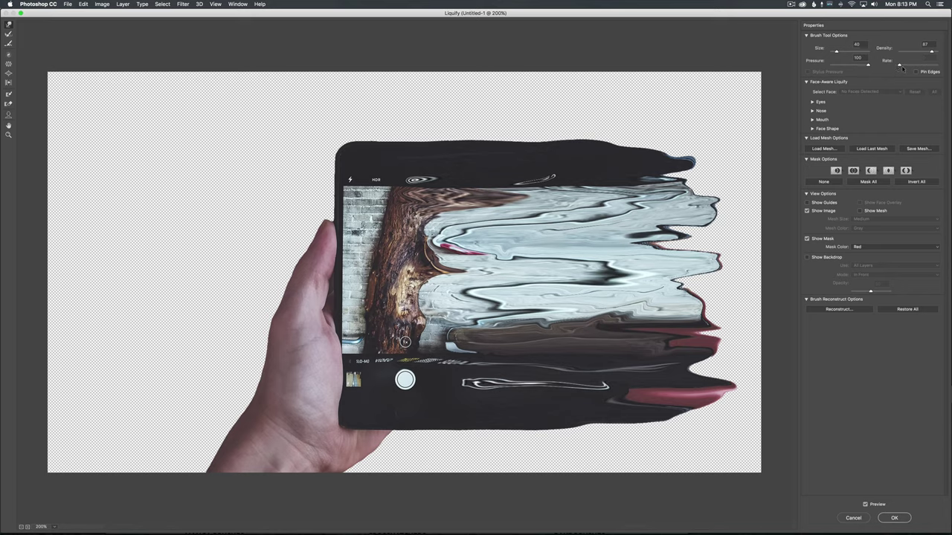
left_click(843, 66)
left_click(868, 66)
left_click_drag(648, 178, 724, 184)
left_click_drag(680, 244, 588, 242)
mouse_move(552, 275)
left_mouse_down()
mouse_move(619, 275)
mouse_move(524, 281)
left_mouse_up()
mouse_move(598, 325)
left_mouse_down()
mouse_move(641, 324)
mouse_move(622, 327)
left_mouse_up()
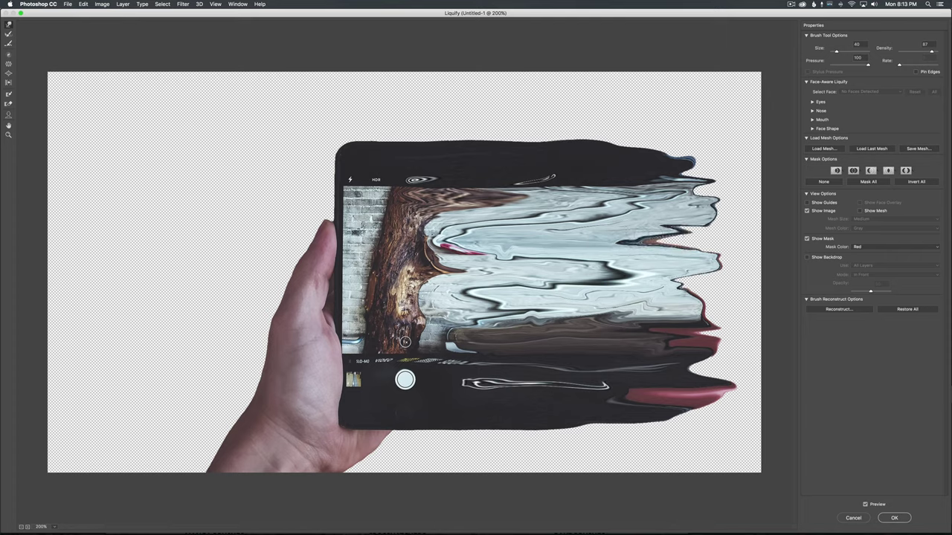
left_click_drag(550, 178, 583, 179)
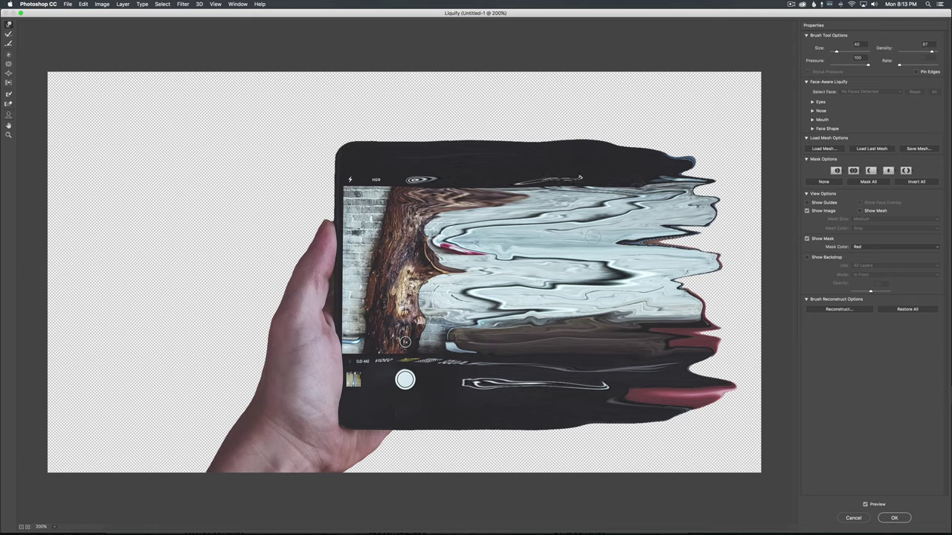
mouse_move(606, 386)
left_mouse_down()
mouse_move(659, 396)
mouse_move(611, 393)
left_mouse_up()
left_click_drag(629, 329, 729, 328)
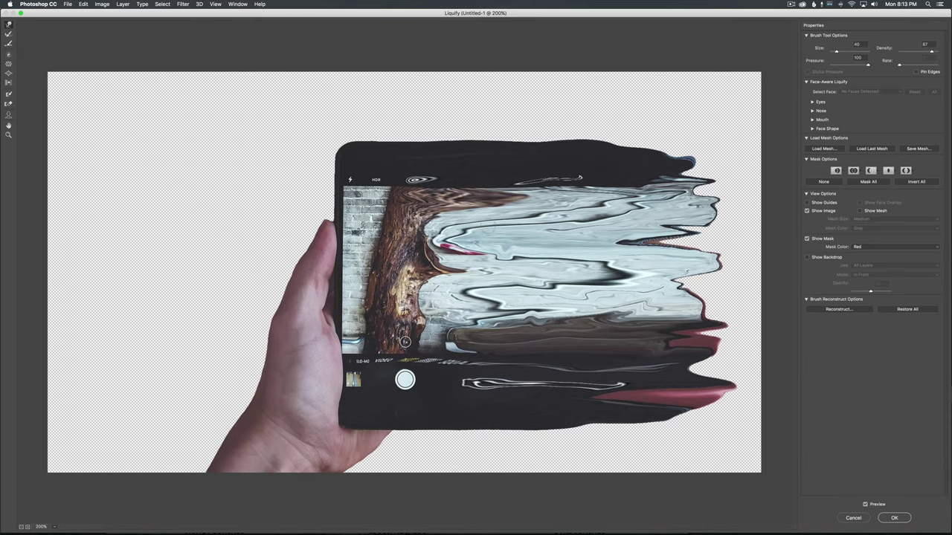
left_click(894, 517)
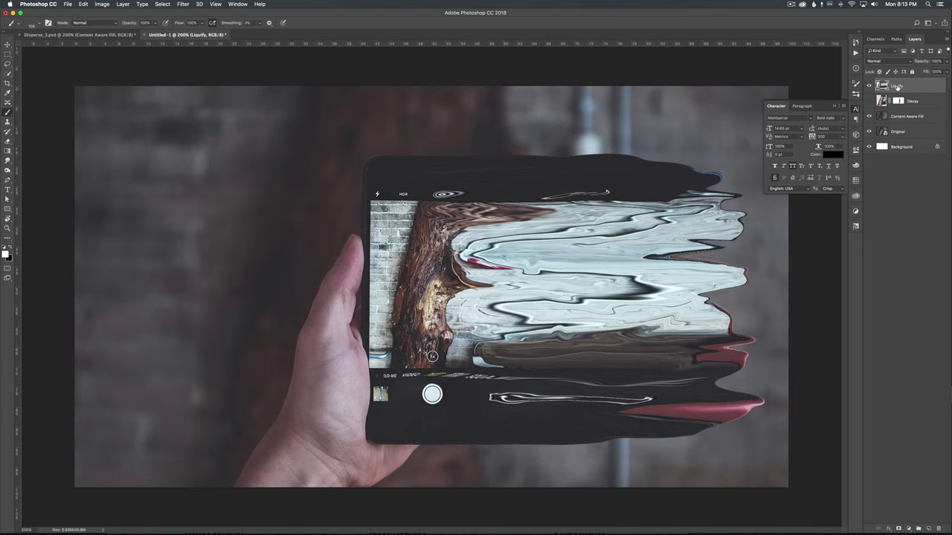
Add a new layer above Decay and place it in a group named Dust.
left_click(918, 102)
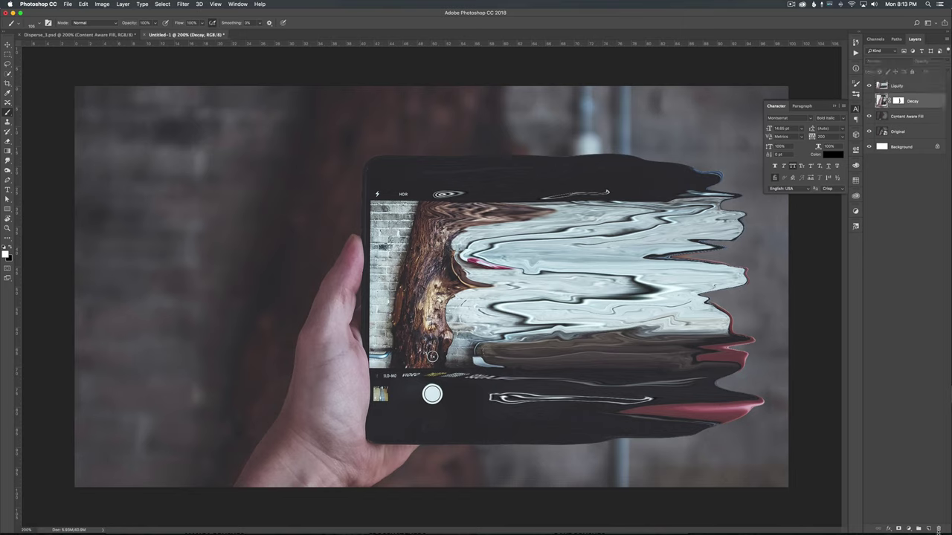
left_click(928, 529)
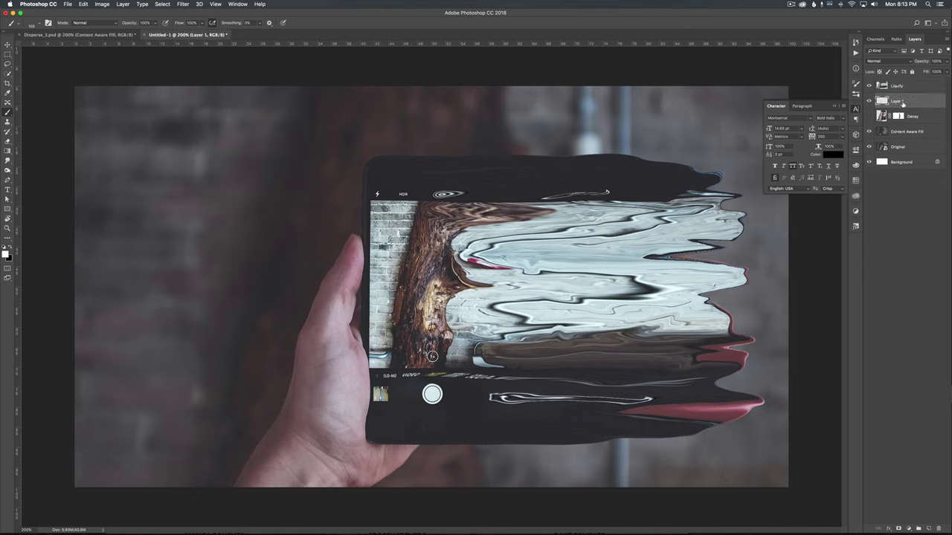
key("super+g")
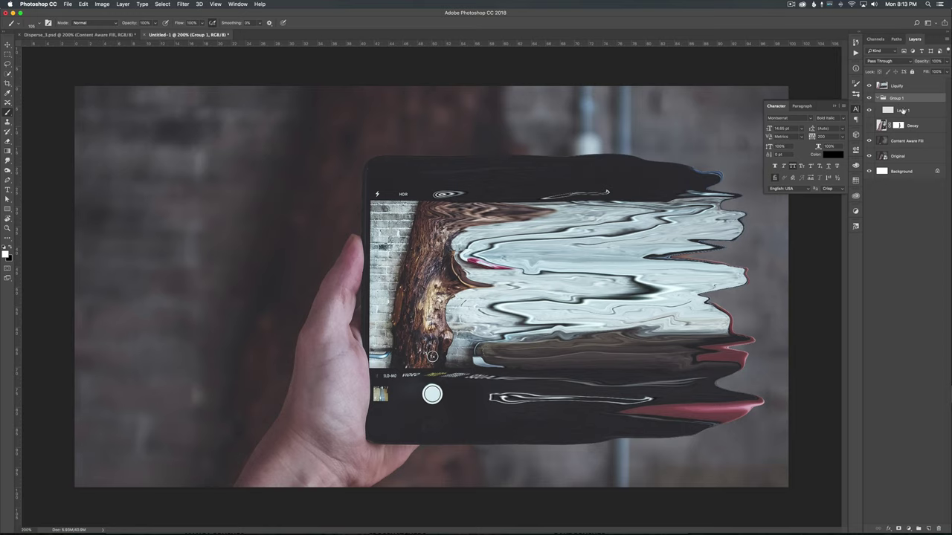
double_click(897, 98)
type("Dust")
key("Return")
Clip the Liquify layer to the Dust group and show the Decay layer.
right_click(912, 88)
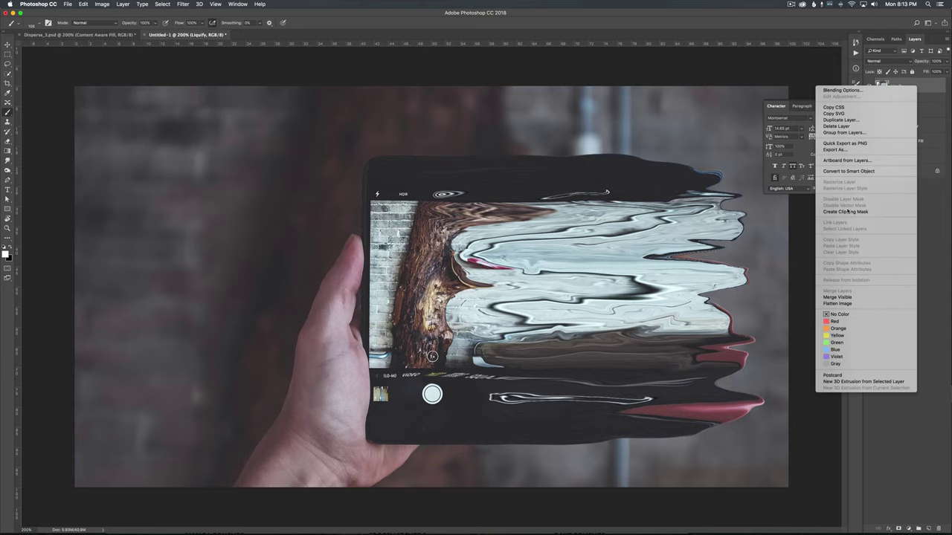
left_click(850, 213)
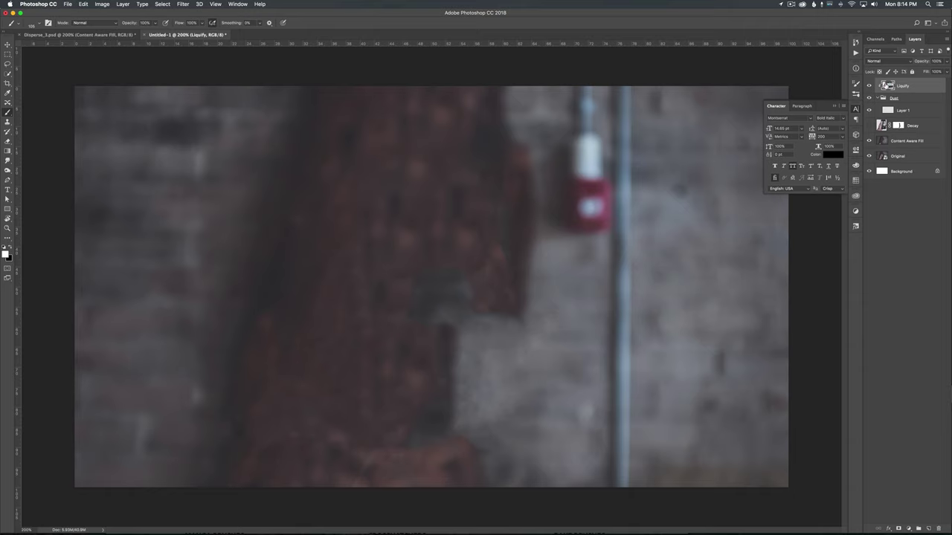
left_click(911, 112)
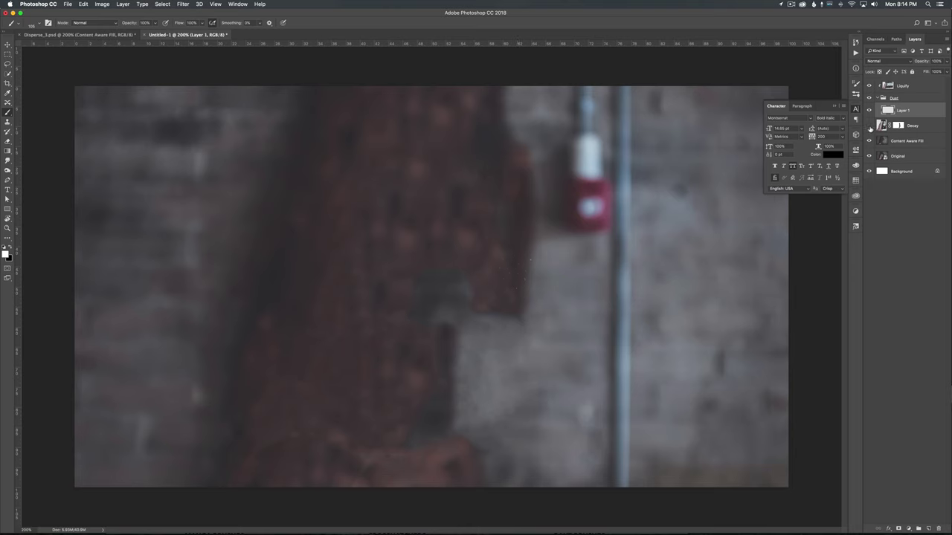
left_click(869, 126)
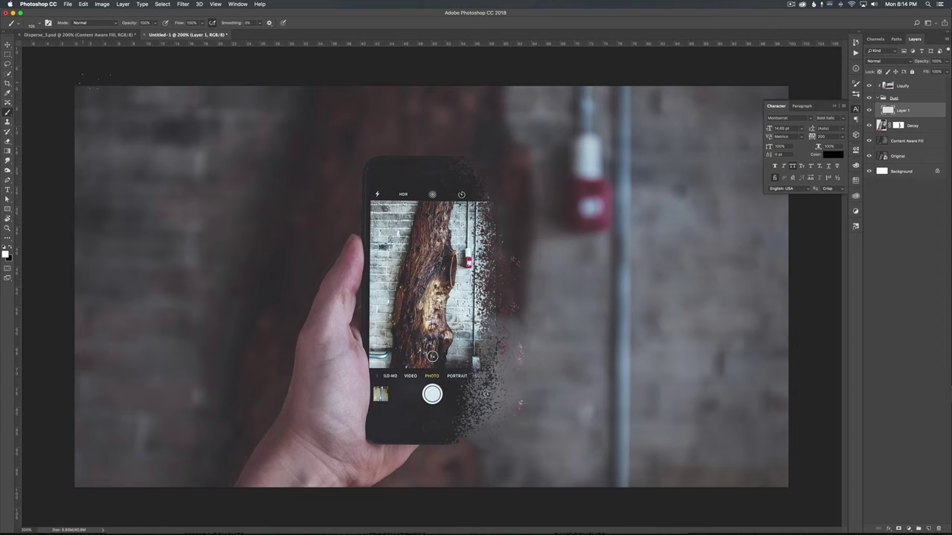
On the Dust group's layer, scatter specks to the right of the phone with the Dusty Bits brush, reducing it to 90 px.
left_click(621, 242)
left_click(651, 360)
key("[")
key("bracketleft")
key("bracketleft")
key("bracketleft")
key("bracketleft")
key("bracketleft")
Add finer specks along the phone's dissolving edge with the Dots 1 spatter brush at 50 px.
left_click(30, 23)
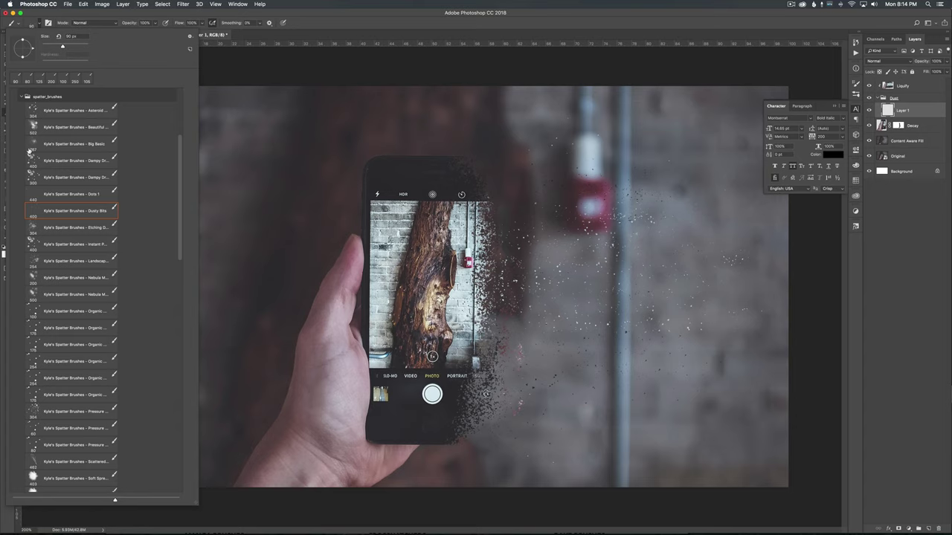
left_click(71, 194)
key("Return")
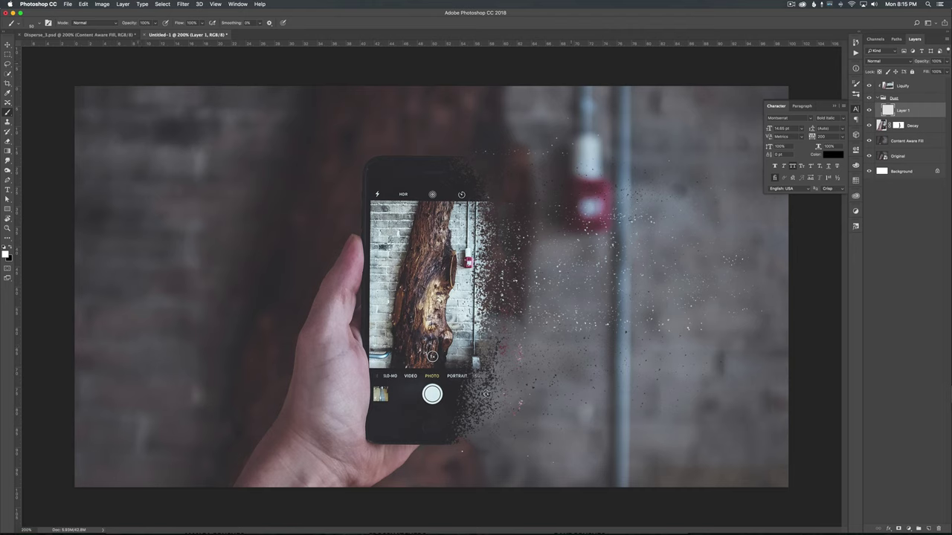
Paint denser clusters of debris right beside the phone screen's dissolving edge with a reduced Landscape spatter brush.
left_click(31, 23)
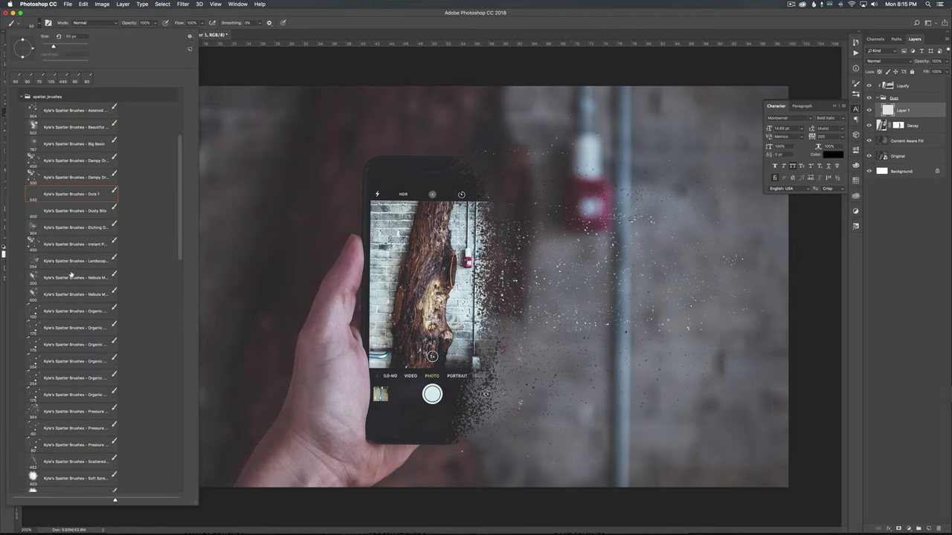
left_click(71, 261)
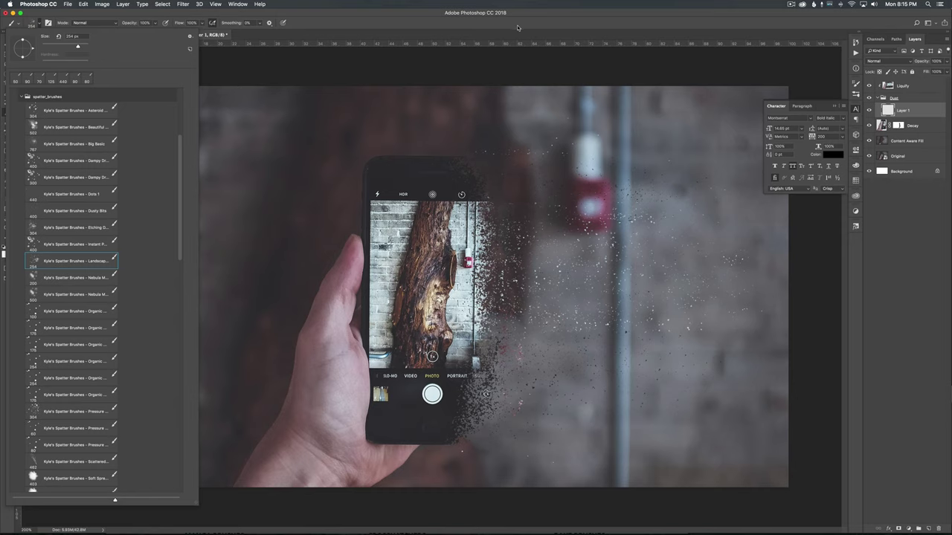
left_click(518, 30)
left_click(523, 240)
left_click(501, 240)
key("[")
left_click(496, 269)
mouse_move(494, 298)
left_mouse_down()
mouse_move(516, 292)
mouse_move(550, 305)
mouse_move(502, 304)
mouse_move(558, 313)
mouse_move(532, 289)
mouse_move(532, 261)
mouse_move(489, 191)
left_mouse_up()
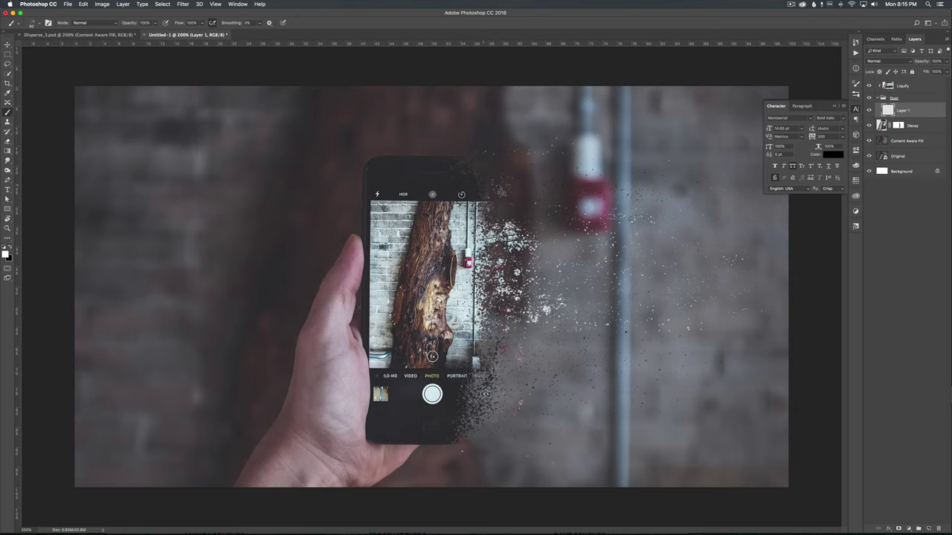
Spread more clusters farther right across the middle of the trail, below it and above it.
left_click(573, 265)
left_click(630, 265)
mouse_move(710, 245)
left_mouse_down()
mouse_move(656, 280)
mouse_move(688, 314)
left_mouse_up()
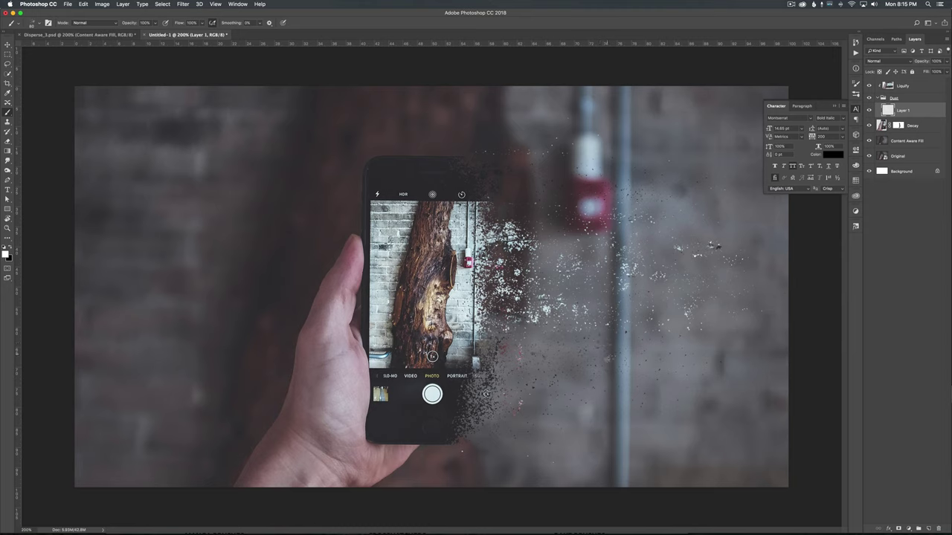
left_click_drag(577, 368, 533, 366)
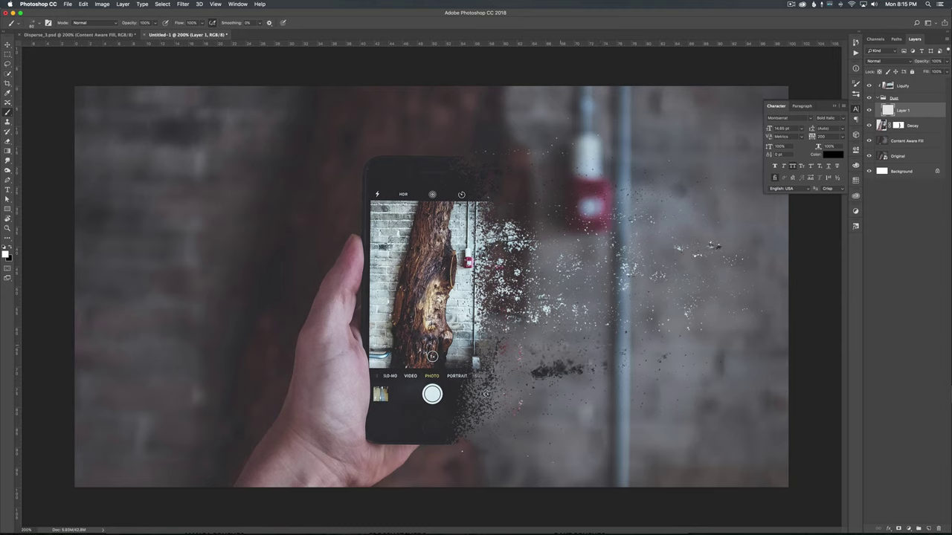
mouse_move(559, 217)
left_mouse_down()
mouse_move(537, 217)
mouse_move(557, 226)
left_mouse_up()
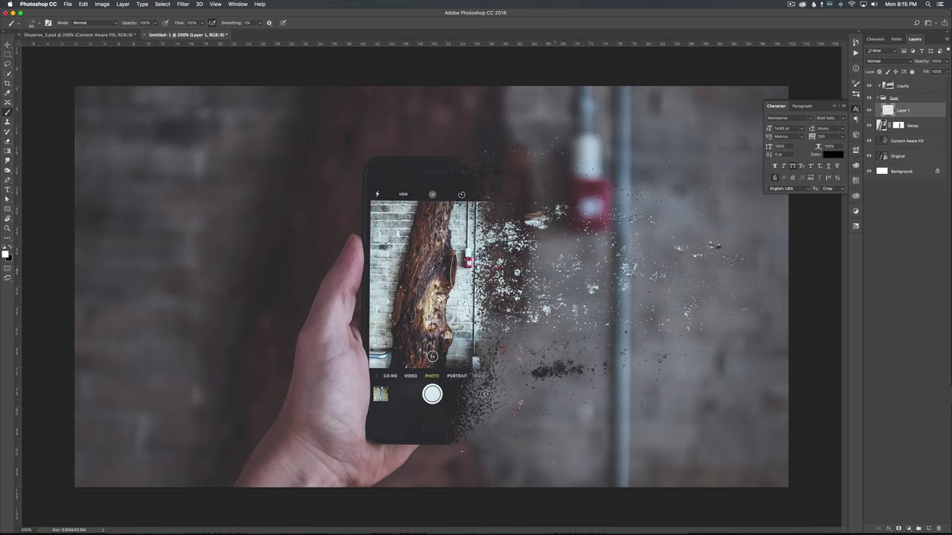
Scatter fine specks in the upper part of the trail, around the blurred red object, with the Spatter Bot brush at 50 px.
left_click(33, 23)
scroll(49, 379, "down", 5)
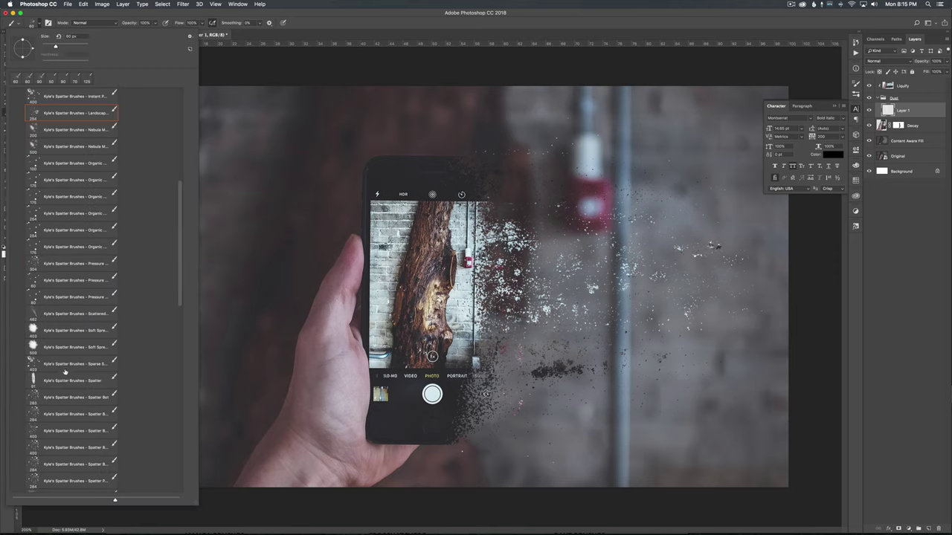
scroll(65, 373, "down", 5)
left_click(81, 329)
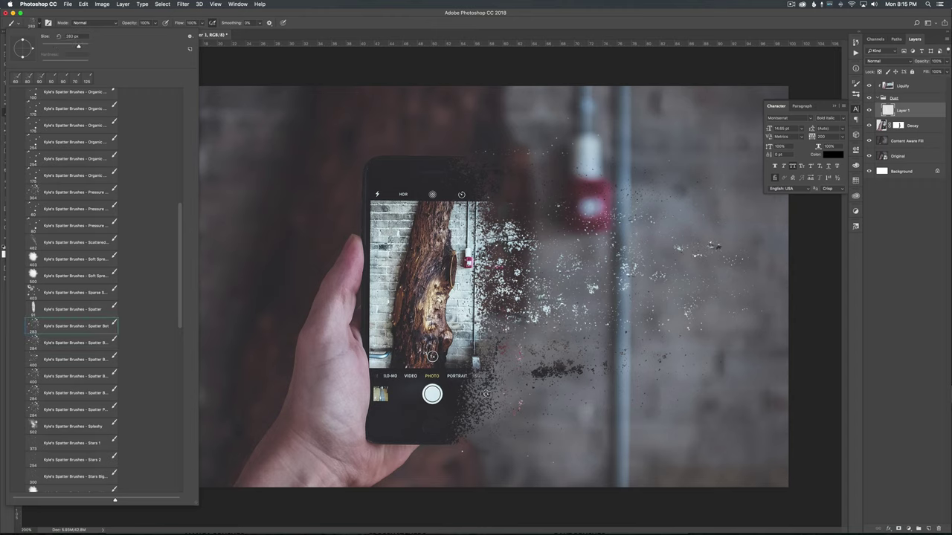
key("Return")
key("bracketleft")
key("bracketleft")
key("bracketleft")
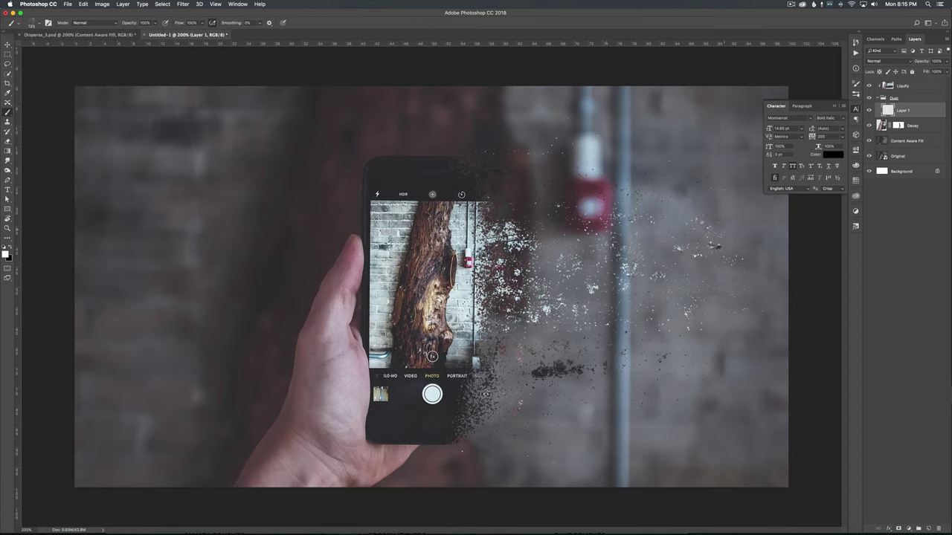
key("bracketleft")
key("bracketleft")
key("bracketleft")
left_click(601, 186)
left_click(649, 221)
Fill in the middle, lower and top parts of the trail with more fine Spatter Bot specks.
left_click(576, 331)
left_click(626, 365)
left_click(654, 357)
left_click(667, 348)
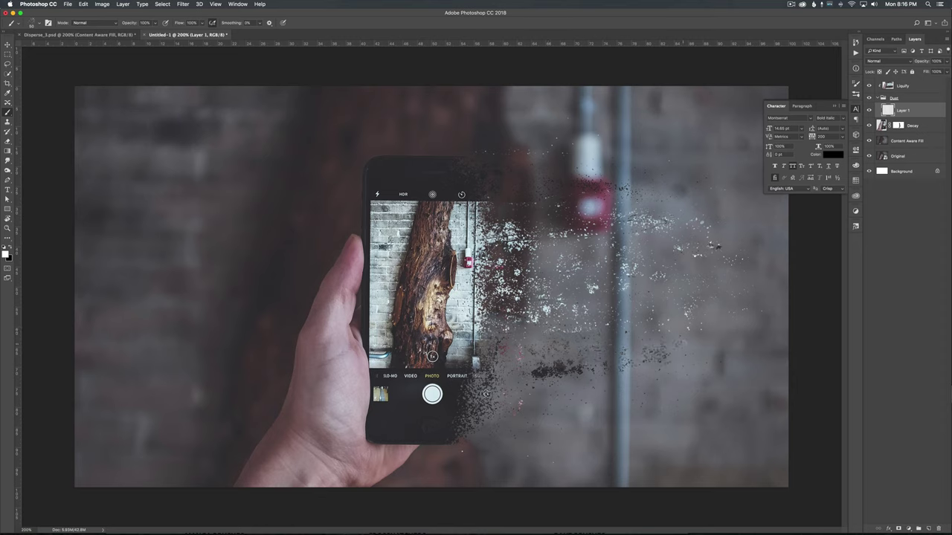
left_click(684, 344)
left_click(540, 394)
left_click(554, 412)
left_click(507, 417)
left_click(585, 397)
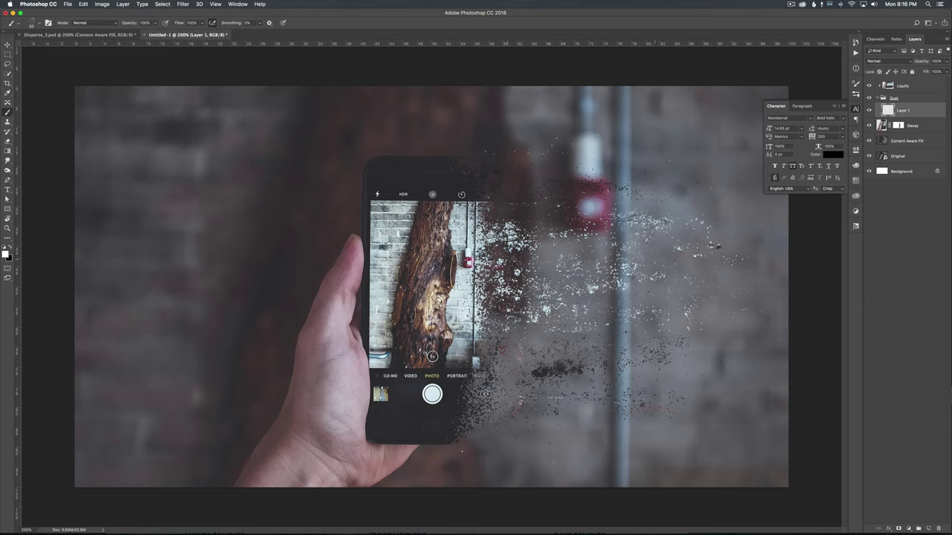
left_click(586, 160)
left_click(592, 161)
left_click(626, 175)
Add sparse outlying specks at the trail's far edge with the Dusty Bits brush at 100 px, and collapse the Dust group.
left_click(33, 27)
scroll(118, 211, "up", 5)
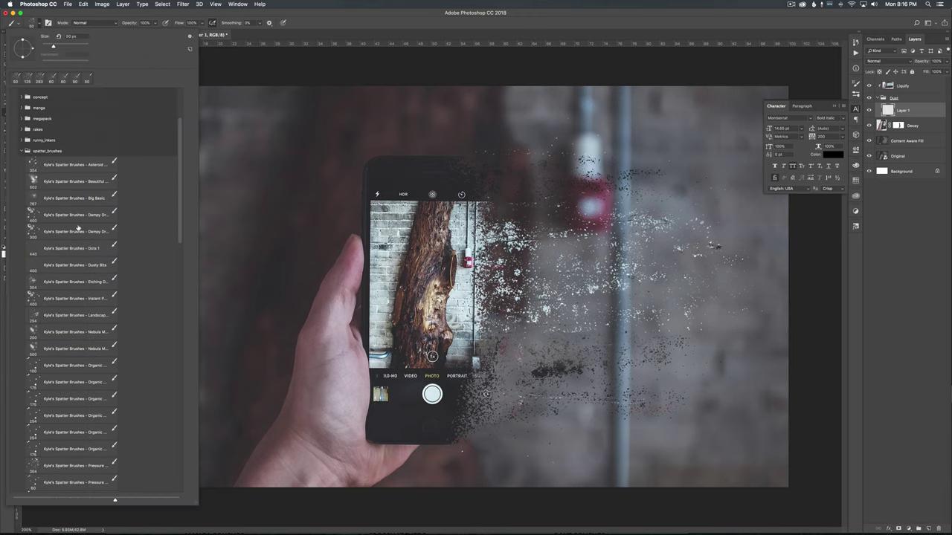
left_click(89, 266)
key("Return")
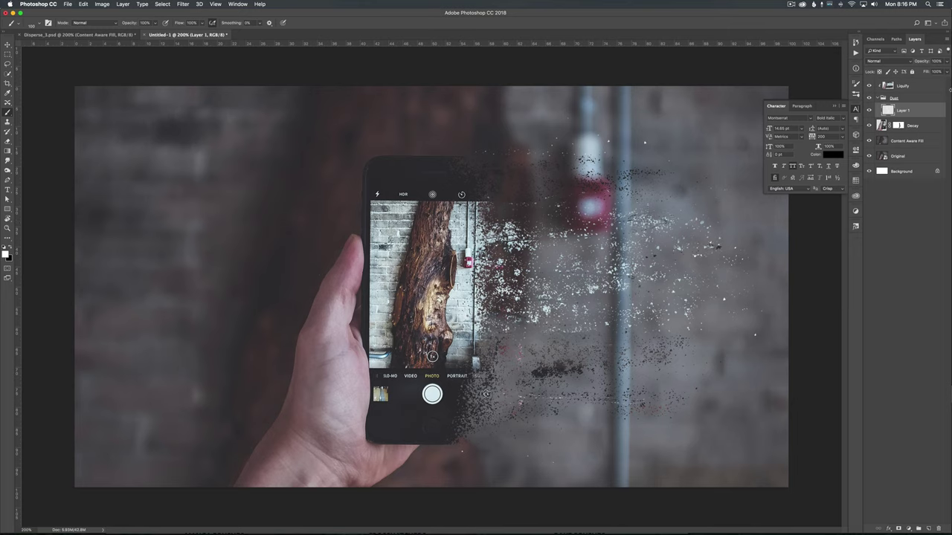
left_click(880, 98)
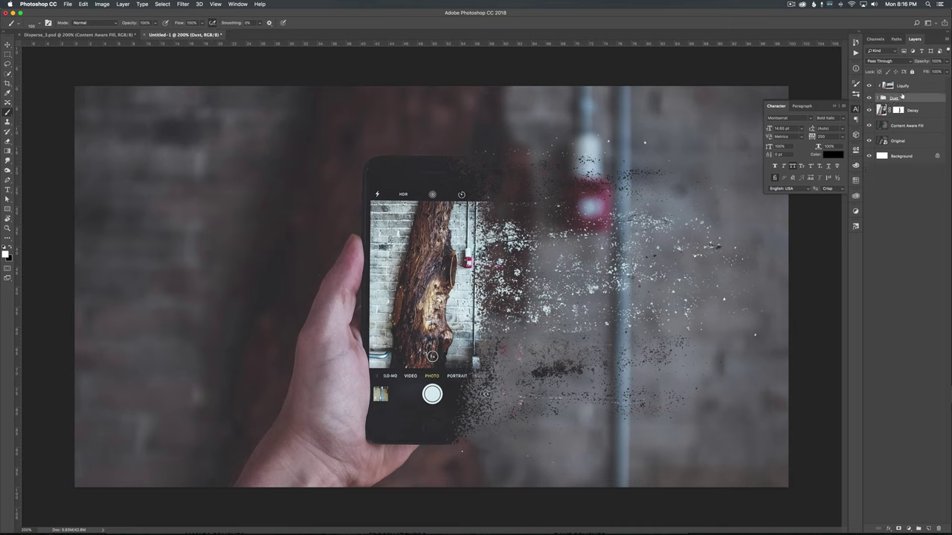
Add a new layer above Liquify and sample the thumb's skin tone as the brush colour.
left_click(908, 87)
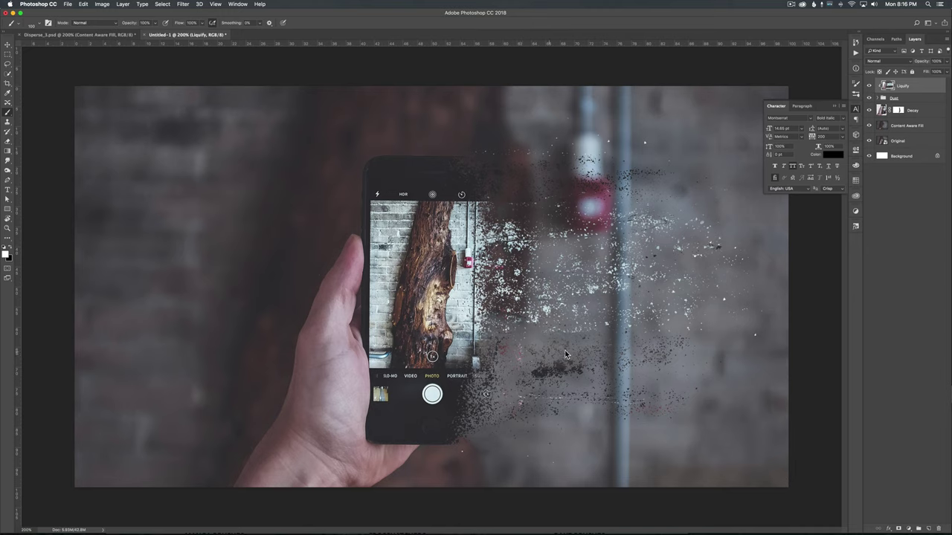
left_click(928, 528)
key("i")
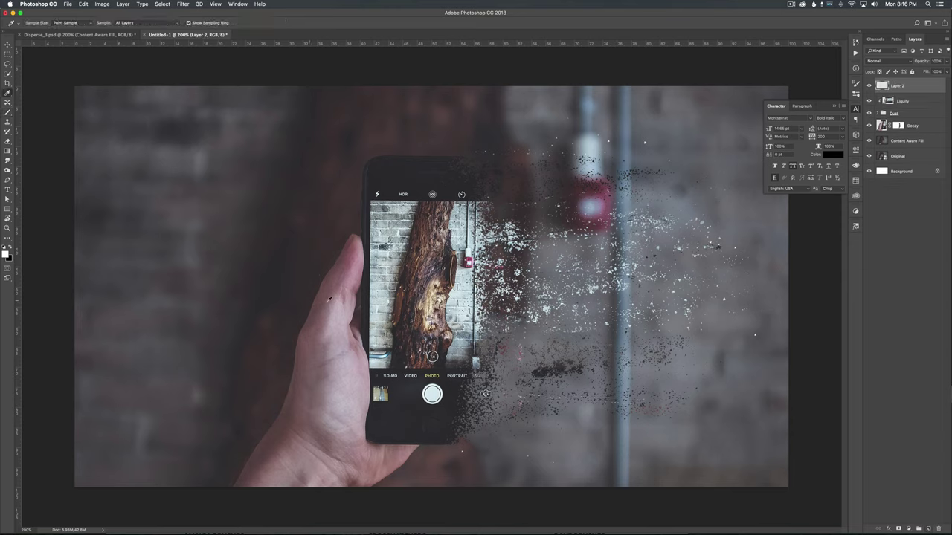
left_click(343, 303)
key("b")
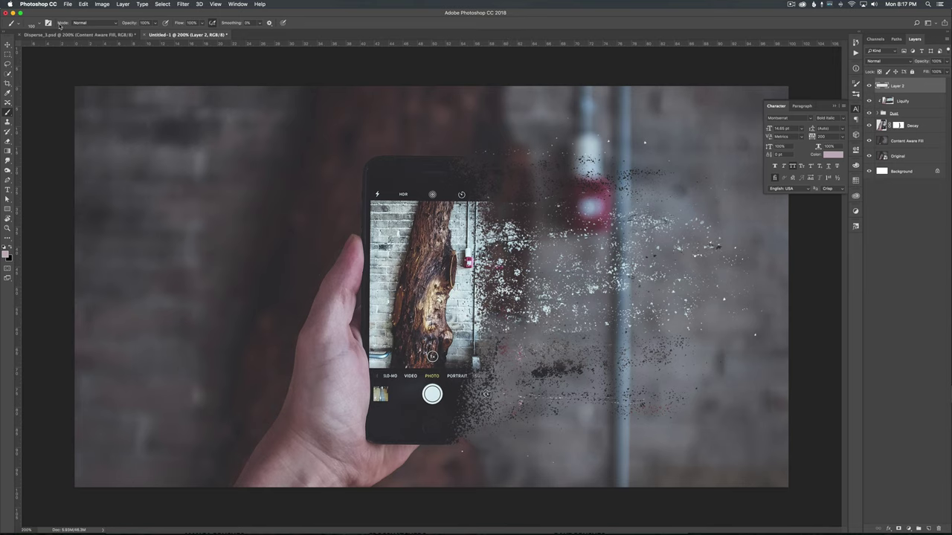
Paint skin-coloured specks over the lower trail with the Dots 1 brush set to 105 px, and add another new layer.
left_click(34, 23)
left_click(82, 249)
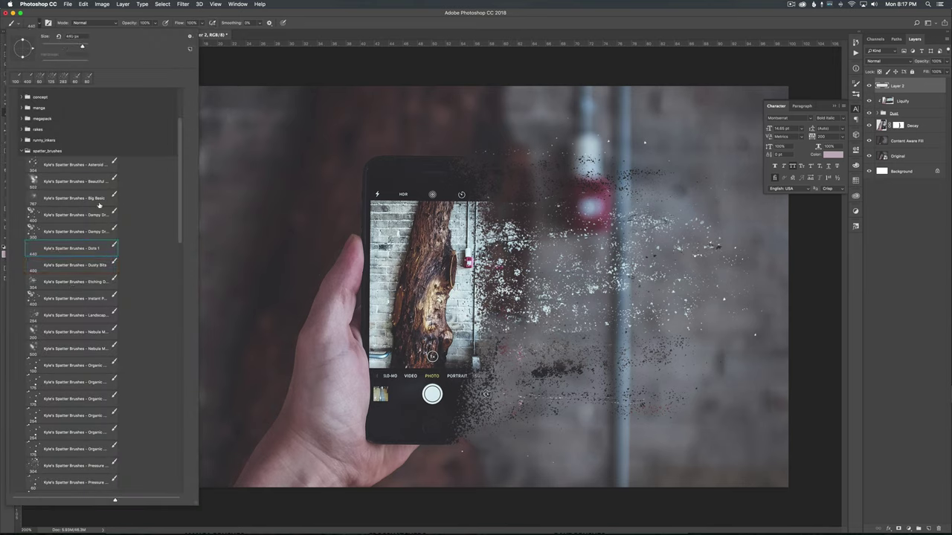
left_click_drag(82, 46, 66, 46)
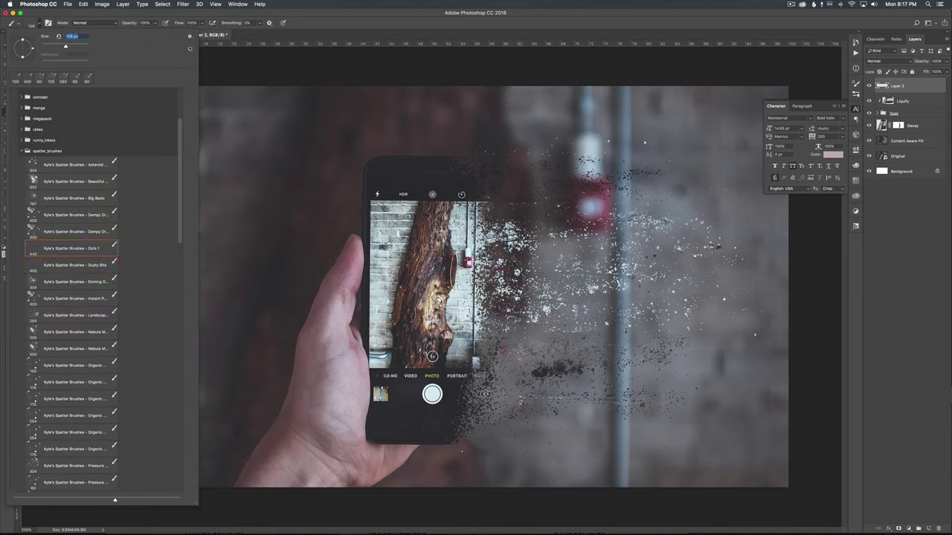
key("Return")
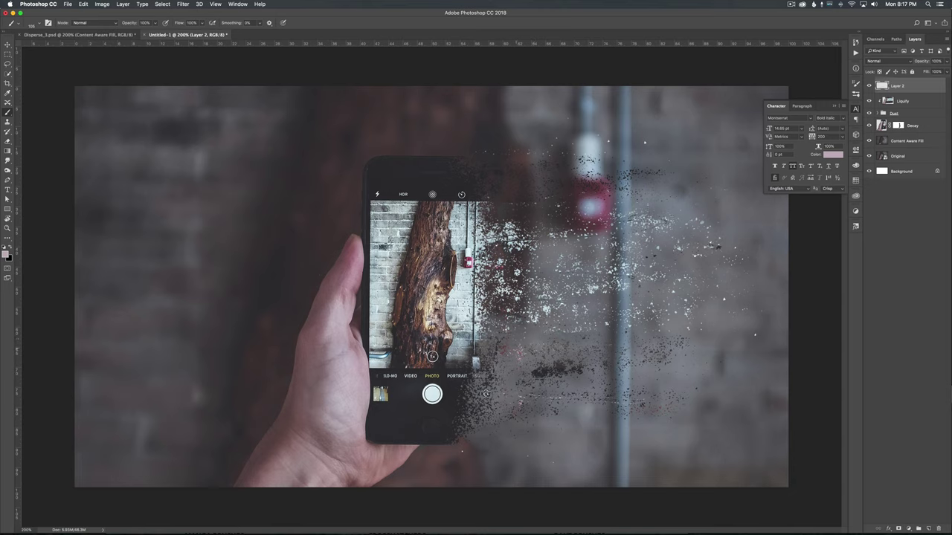
left_click(551, 349)
left_click(620, 354)
left_click(928, 529)
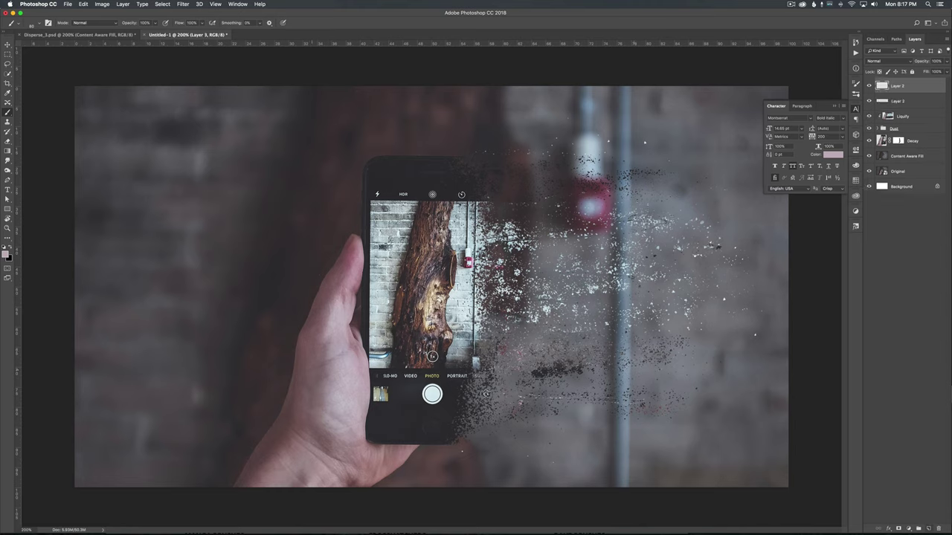
key("i")
left_click(419, 178)
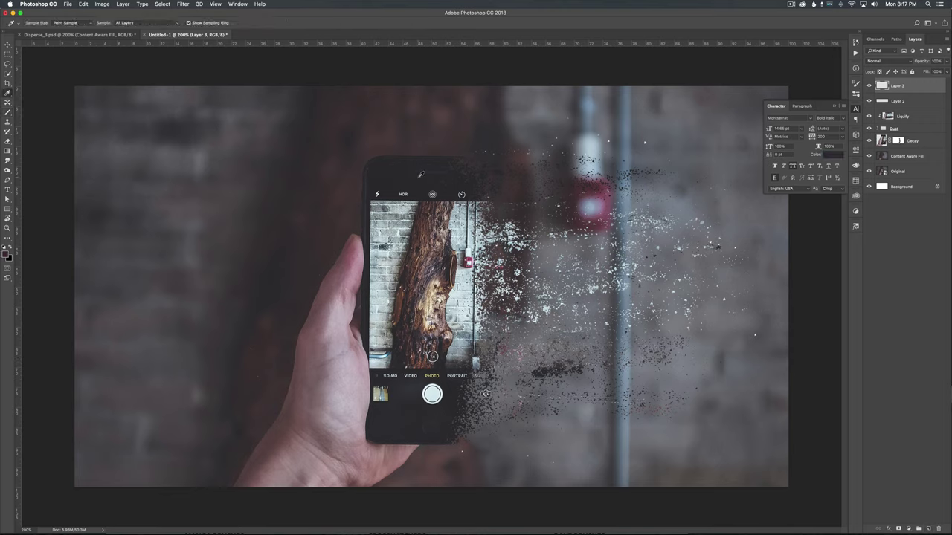
key("b")
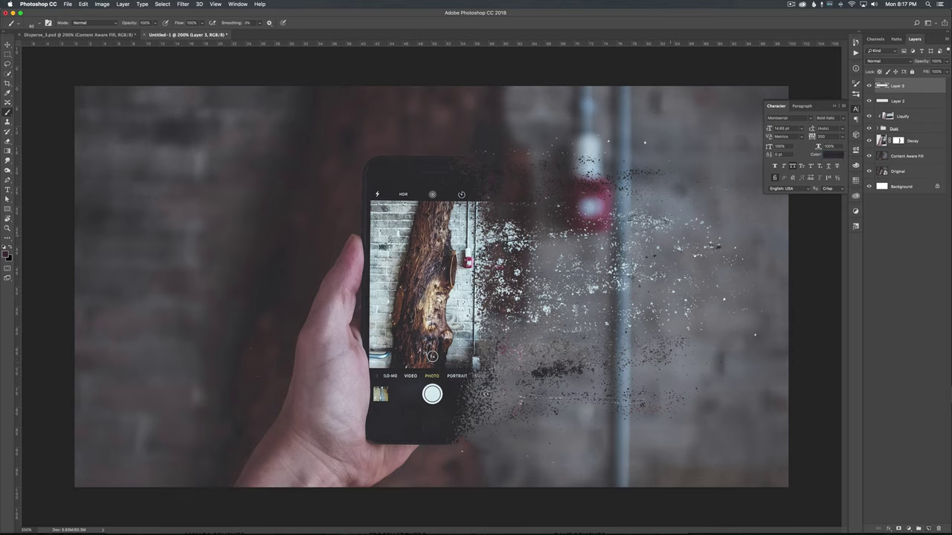
key("super+z")
Sample a colour from the tree trunk on the phone's screen and set the Landscape spatter brush to 40 px.
key("i")
left_click(435, 244)
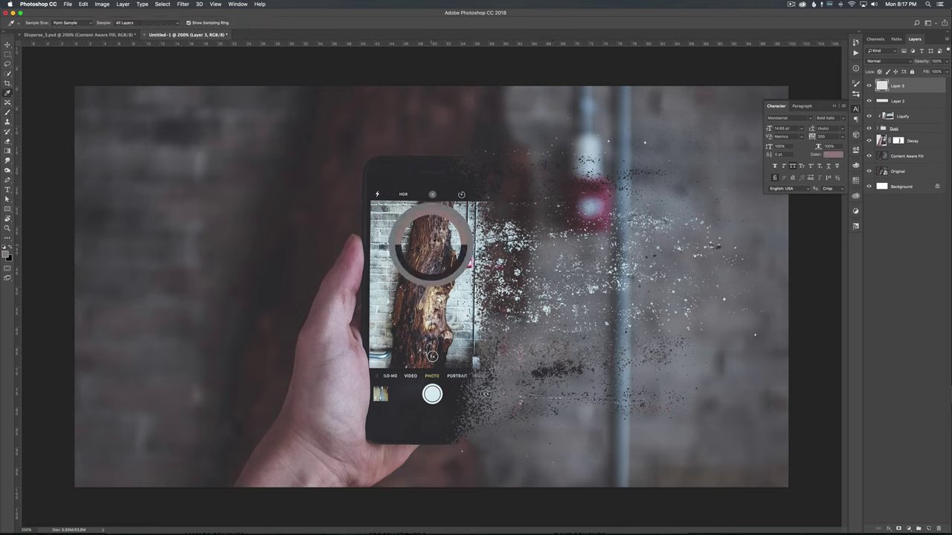
key("b")
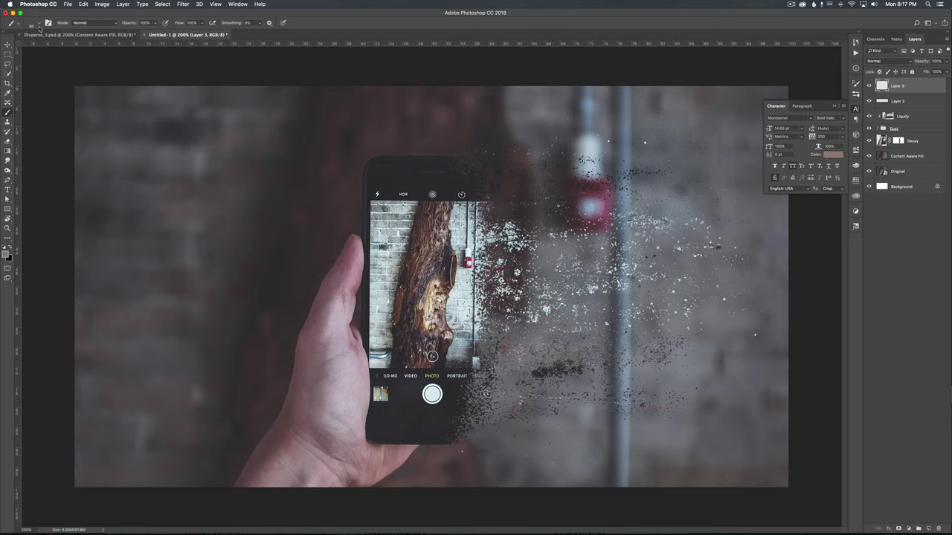
left_click(33, 23)
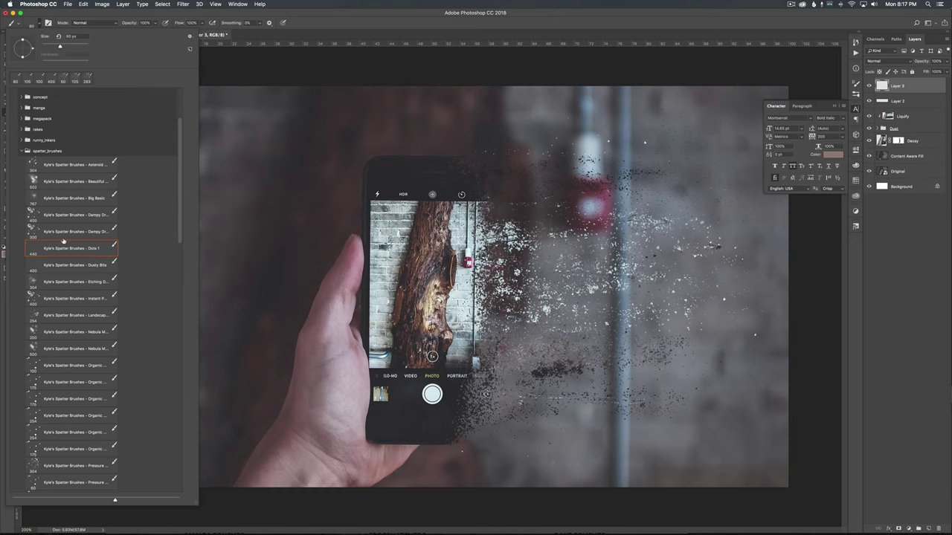
left_click(81, 316)
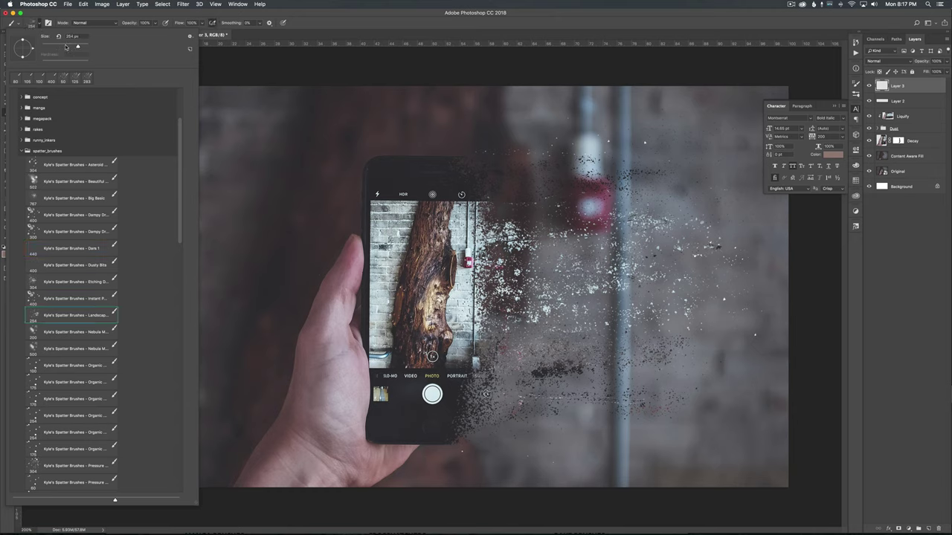
left_click_drag(61, 47, 56, 47)
key("Return")
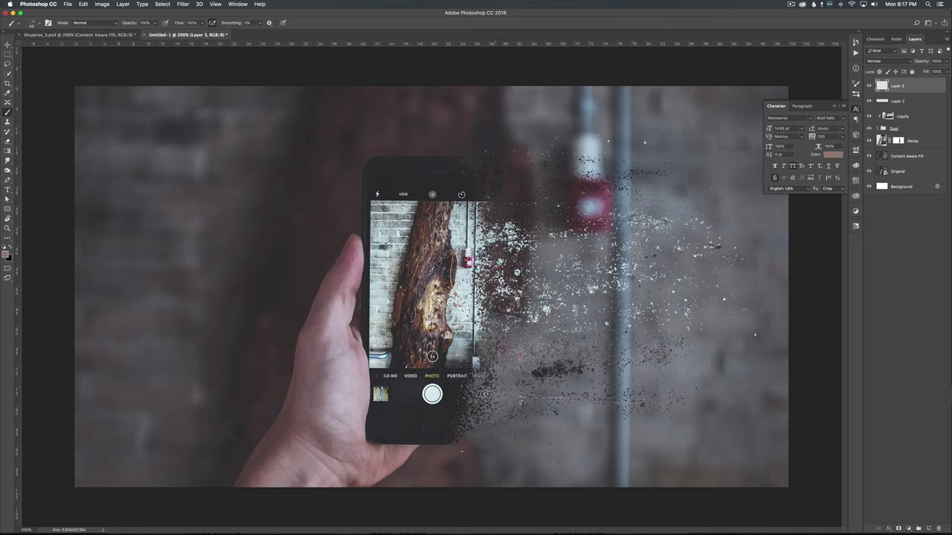
key("i")
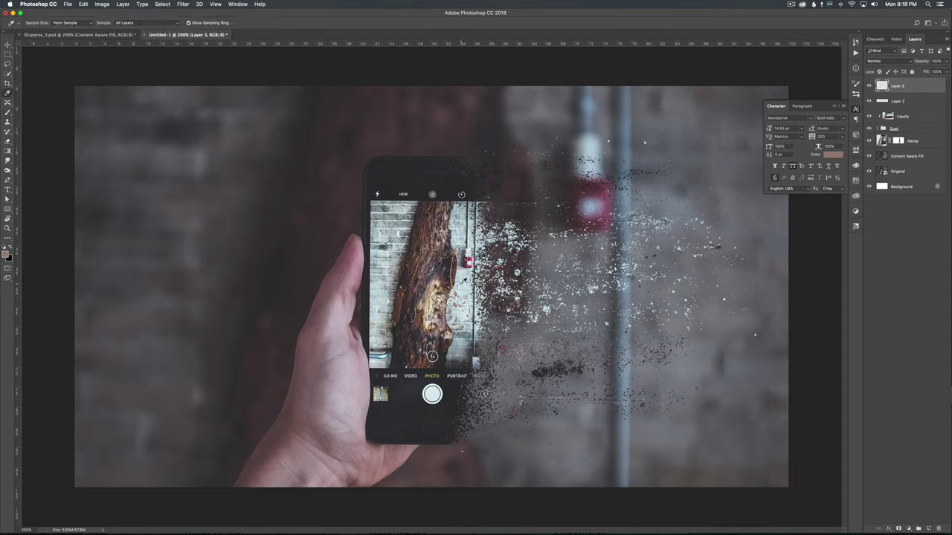
left_click(465, 277)
key("b")
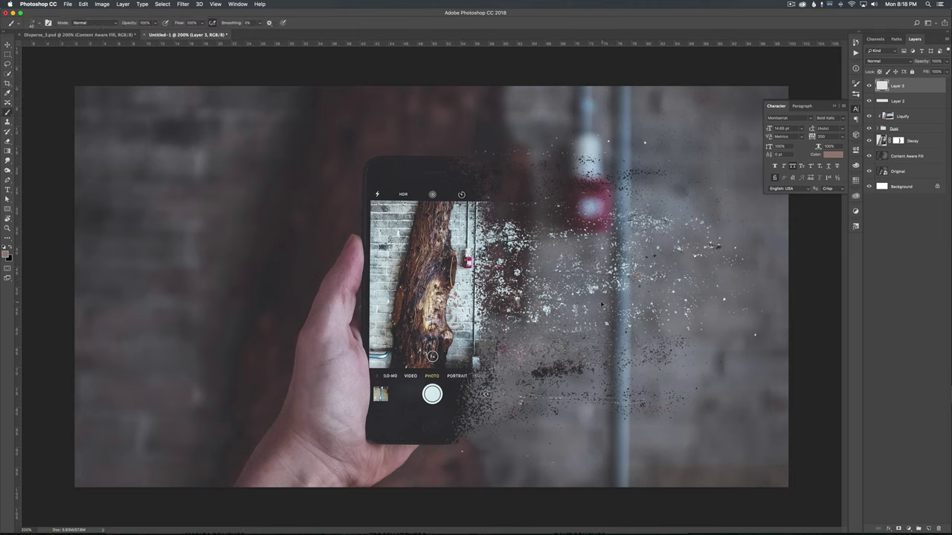
key("super+z")
Set the foreground colour to the pale brick tone on the phone's screen and paint specks over the trail's lower part beside the phone.
left_click(6, 254)
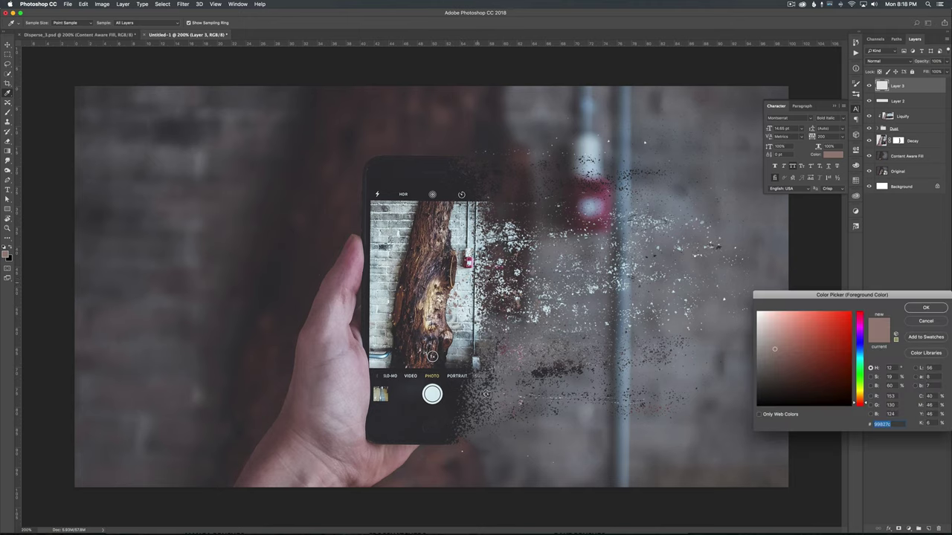
left_click(465, 278)
key("Return")
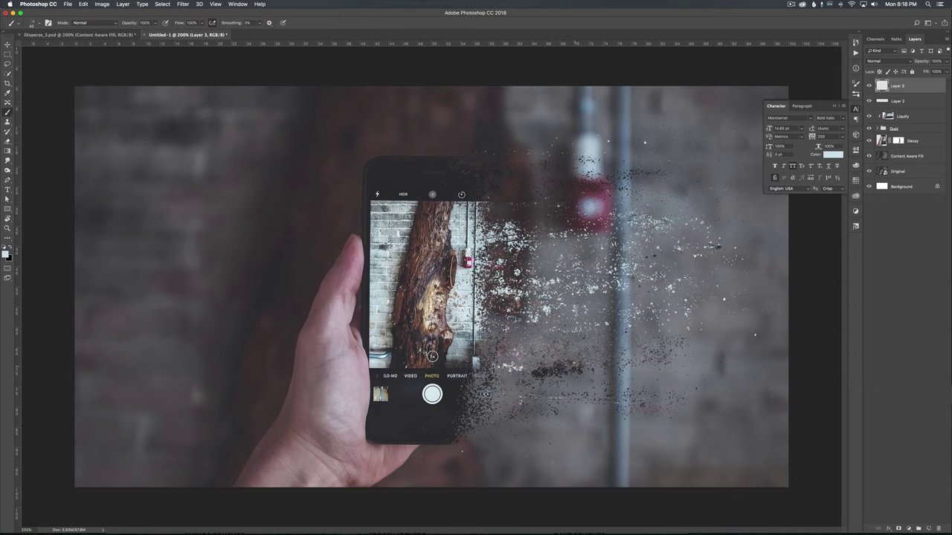
left_click(522, 393)
Check the finished Disperse_3.psd for reference, return to the working document, and sample the hand's skin tone with Layer 2 active.
left_click(70, 35)
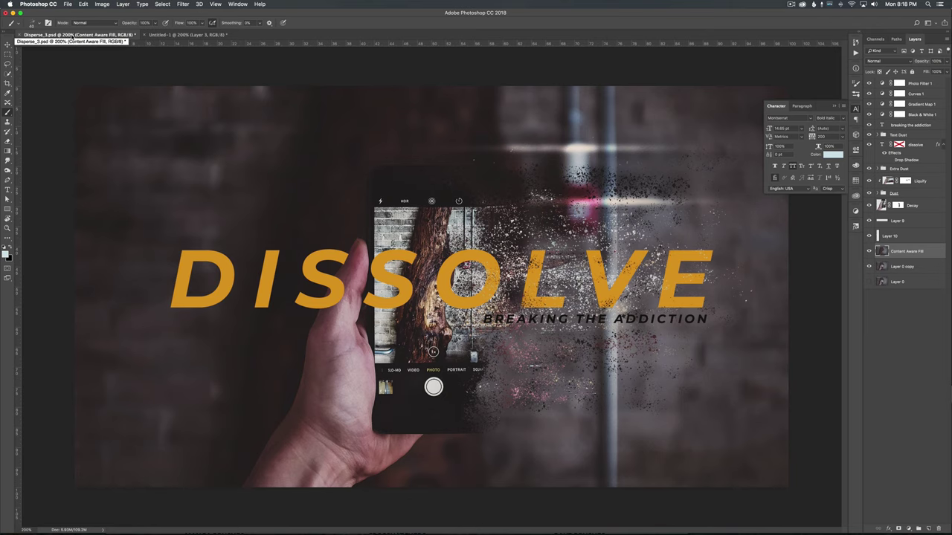
left_click(169, 35)
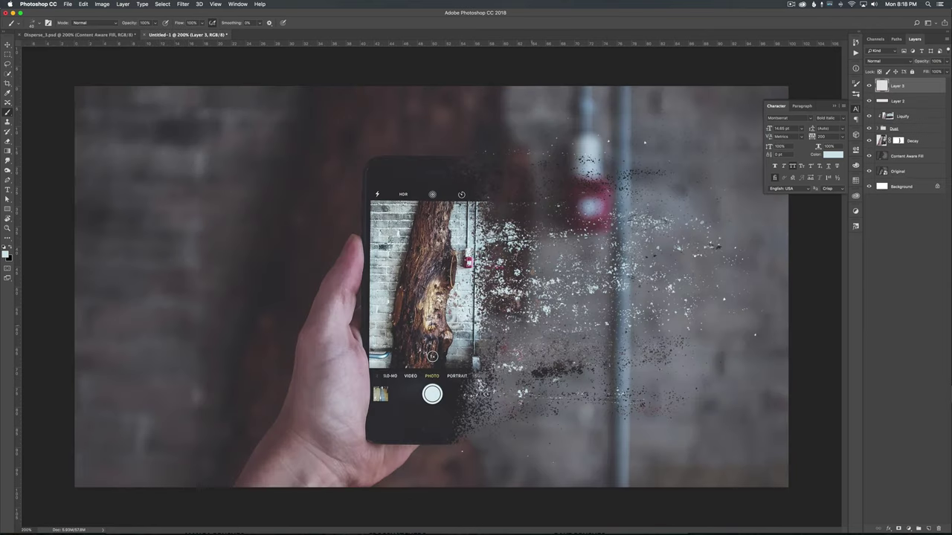
left_click(909, 102)
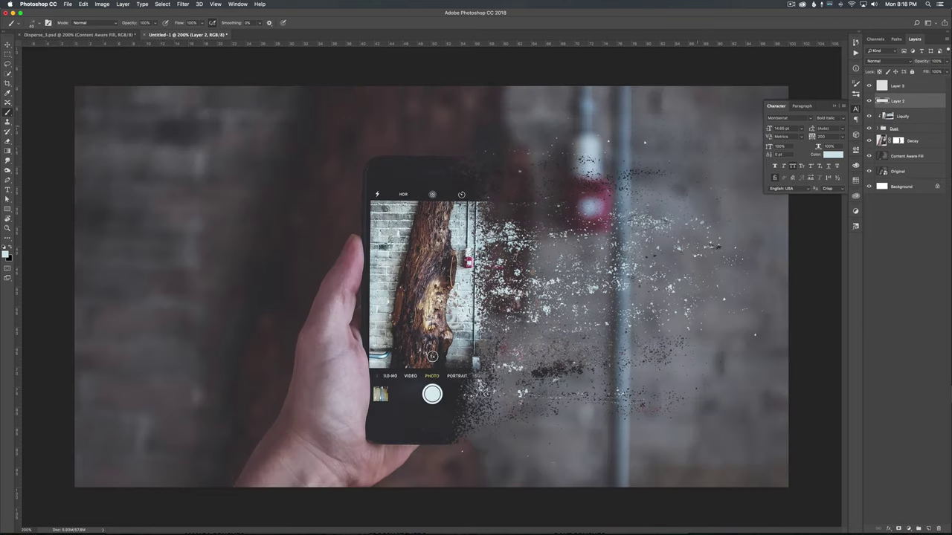
key("i")
left_click(320, 313)
left_click(345, 318)
left_click(347, 317)
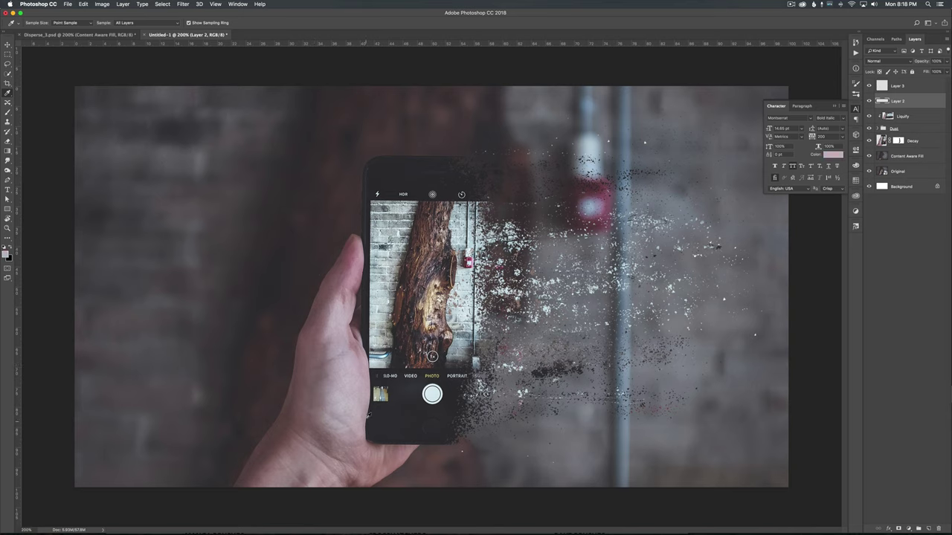
Try a warmer peach foreground colour, #dbb4a9.
left_click(6, 255)
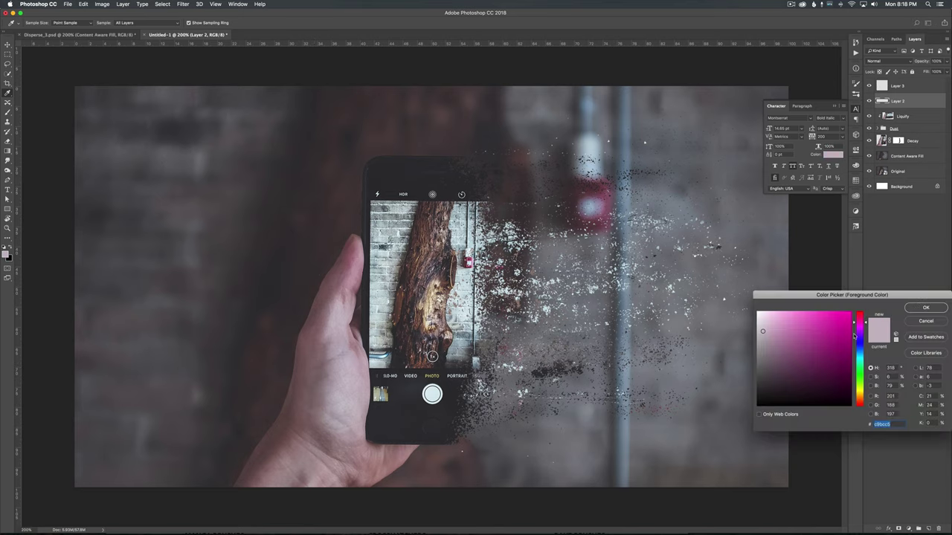
left_click_drag(859, 325, 862, 402)
left_click(777, 325)
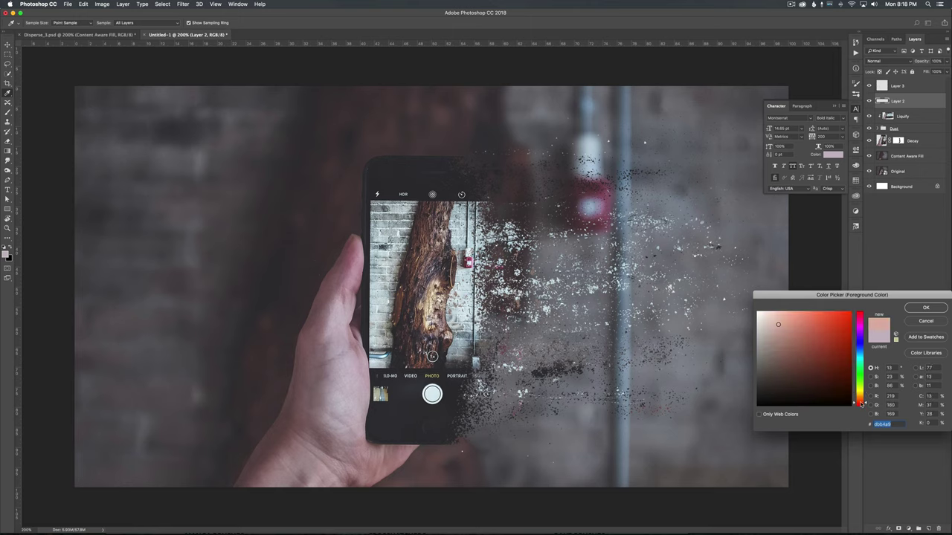
left_click(926, 308)
left_click(515, 337)
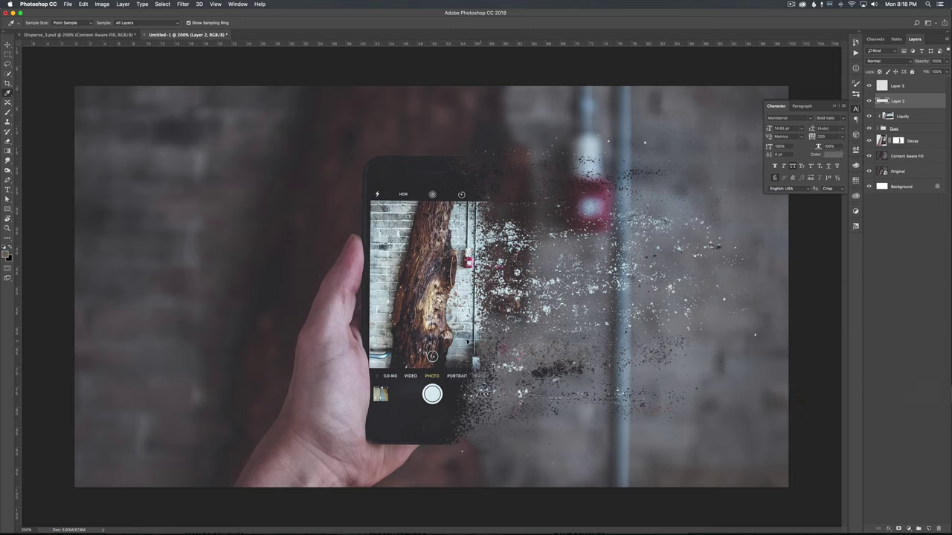
Sample the palm's skin tone, paint pinkish specks across the lower trail, and add sparse dots with the Dots 1 brush at 440 px.
left_click(360, 396)
key("b")
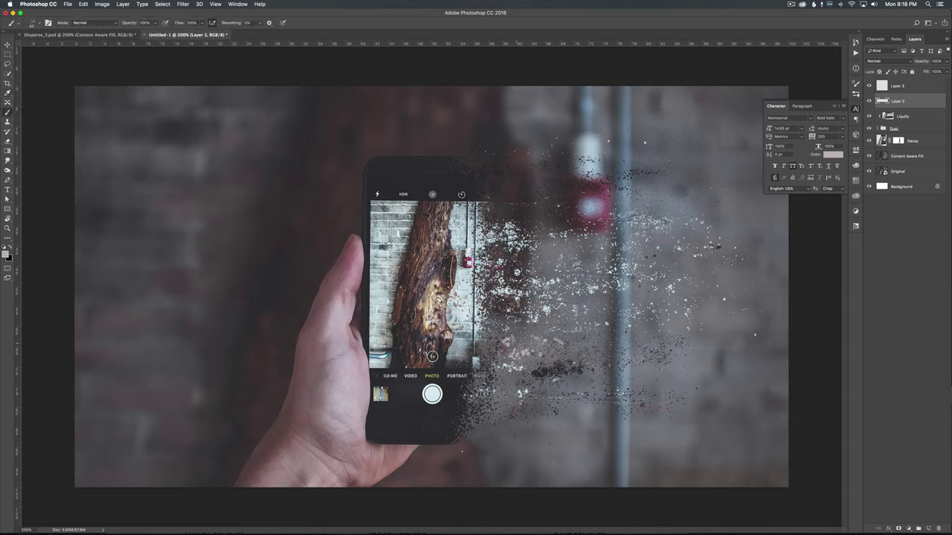
mouse_move(587, 356)
left_mouse_down()
mouse_move(496, 356)
mouse_move(516, 335)
mouse_move(679, 343)
left_mouse_up()
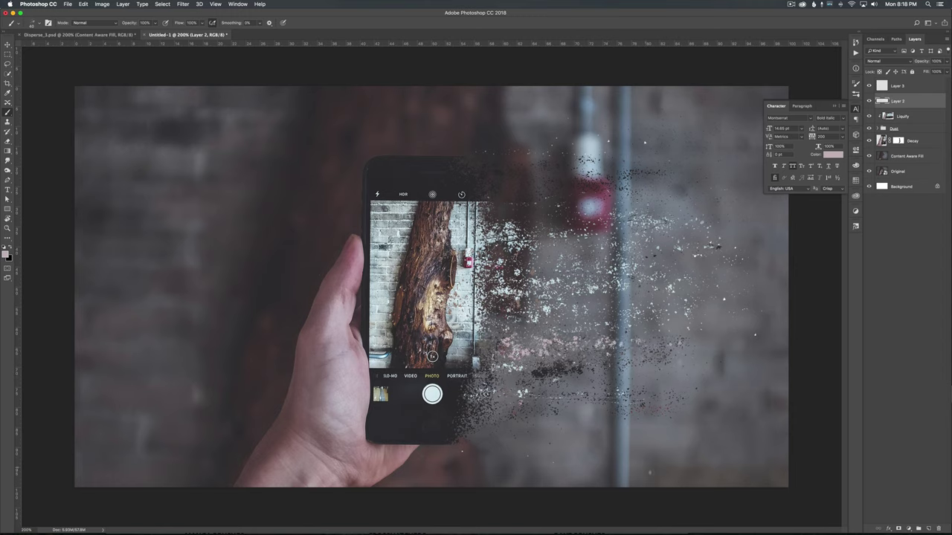
left_click(32, 23)
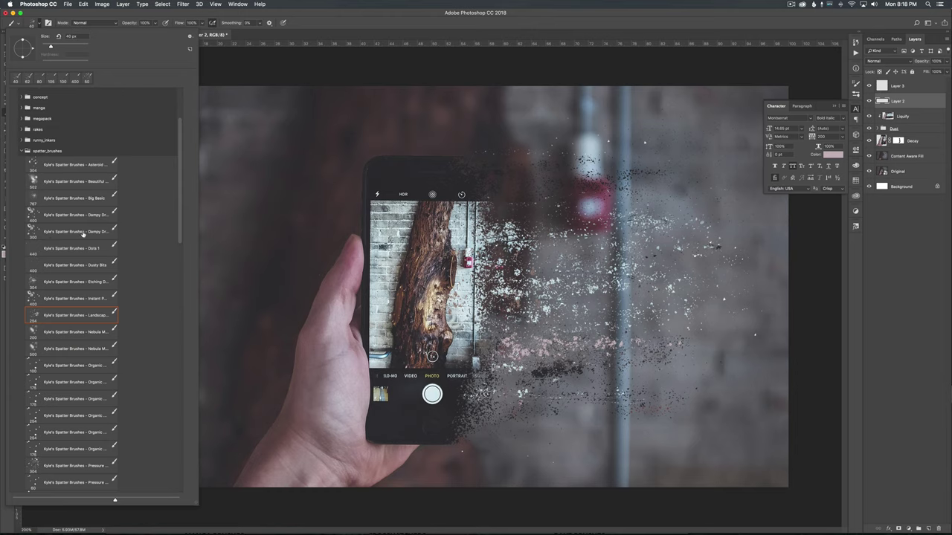
double_click(84, 249)
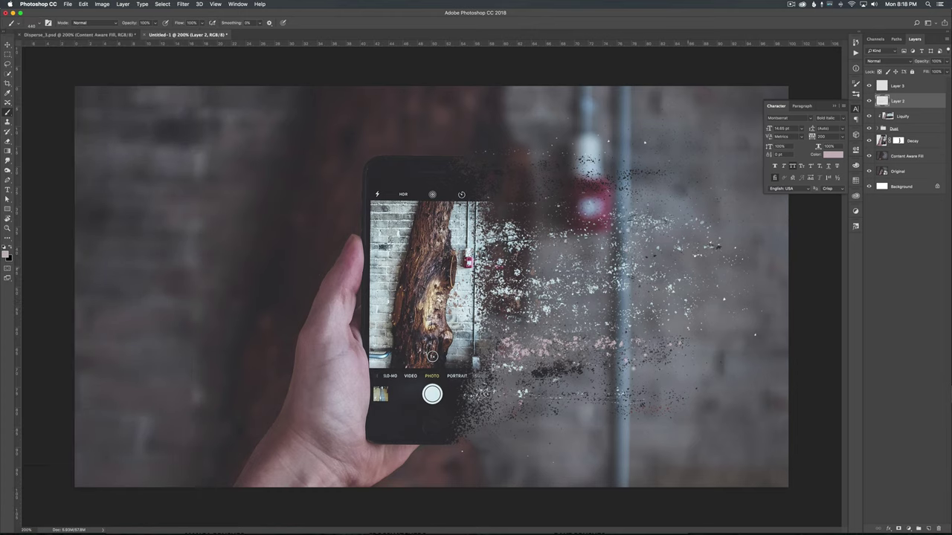
Group Layer 3 and Layer 2 and name the group Dust.
key("t")
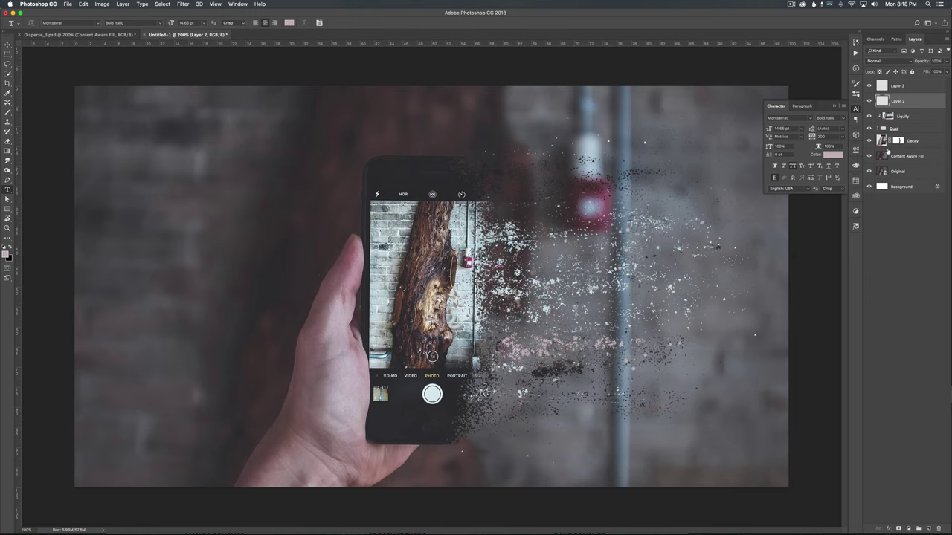
left_click(901, 86)
left_click(909, 100, "shift")
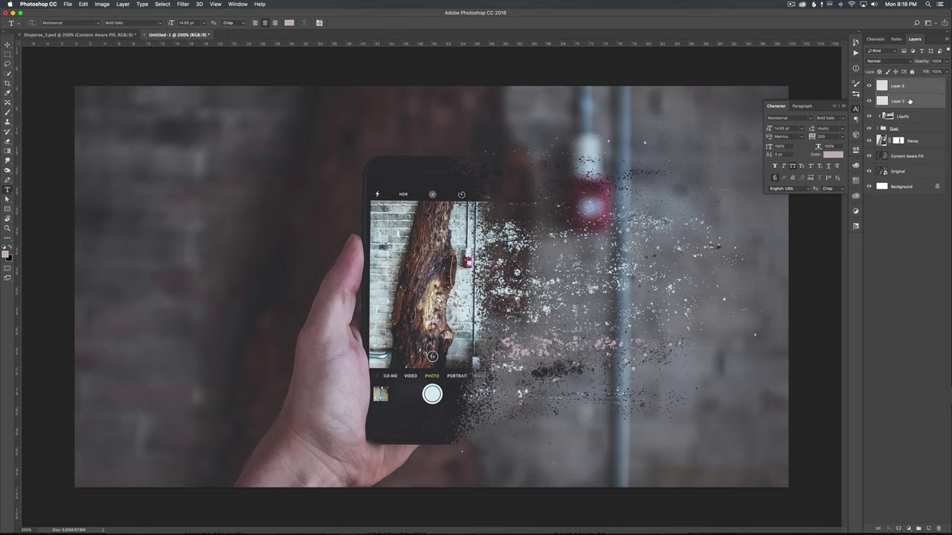
key("super+g")
double_click(896, 83)
type("Dust")
key("Return")
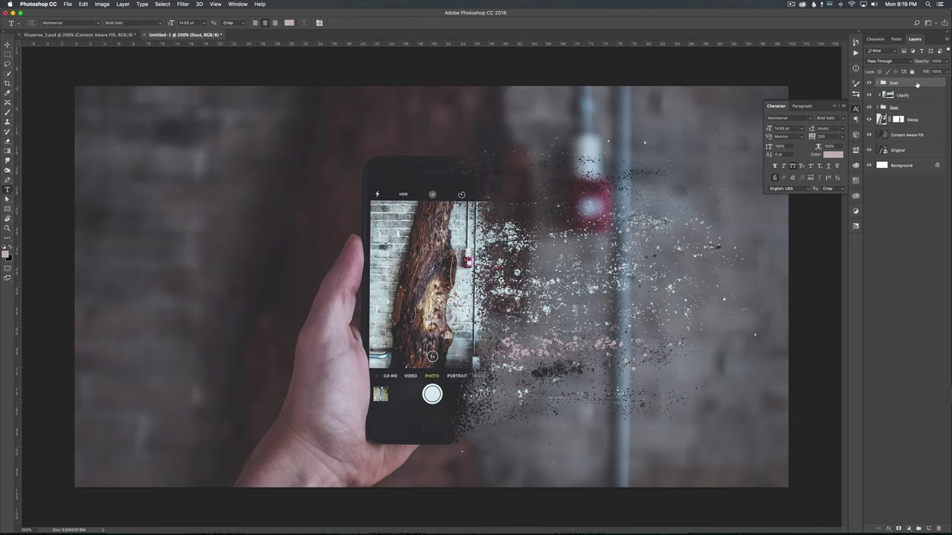
Add a new layer above the Dust group, check the title in Disperse_3.psd, and enter the text DISSLVE over the phone.
left_click(928, 529)
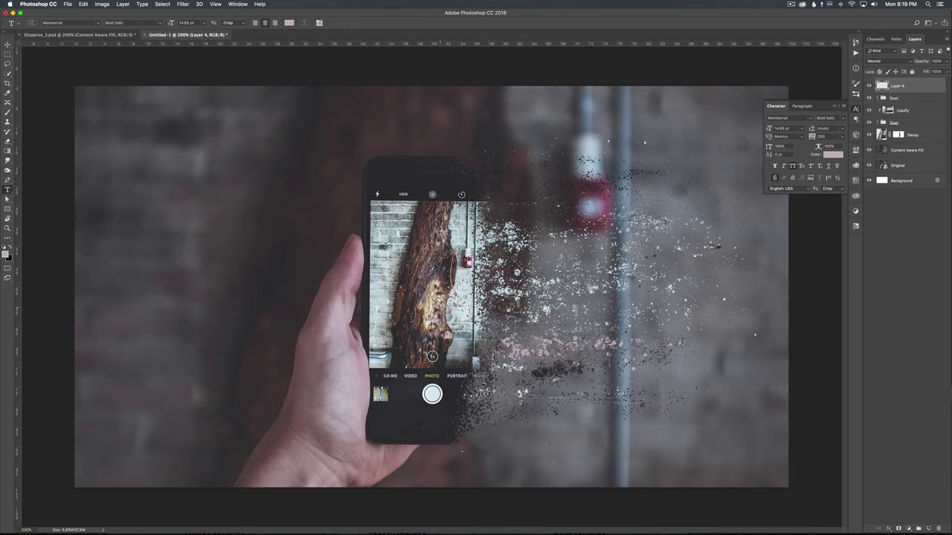
left_click(115, 35)
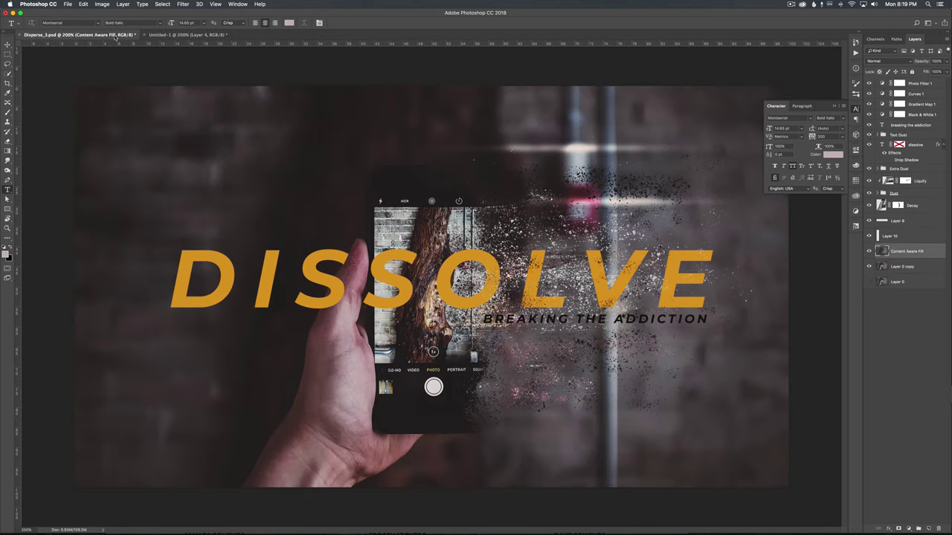
left_click(198, 35)
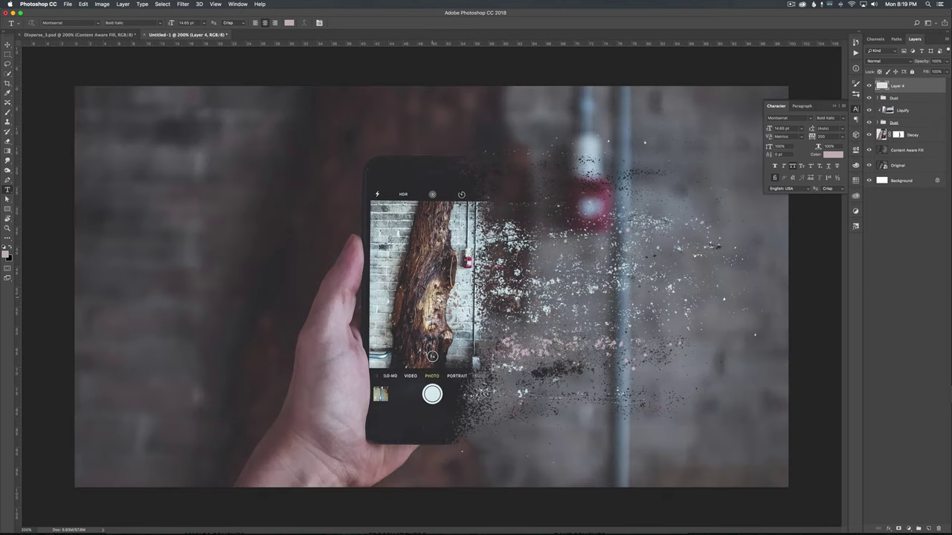
left_click(457, 301)
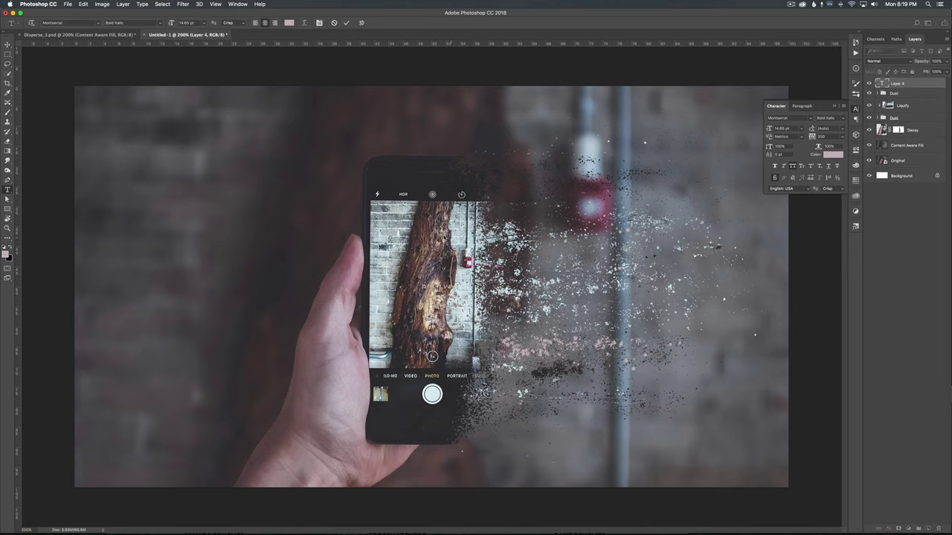
left_click(8, 45)
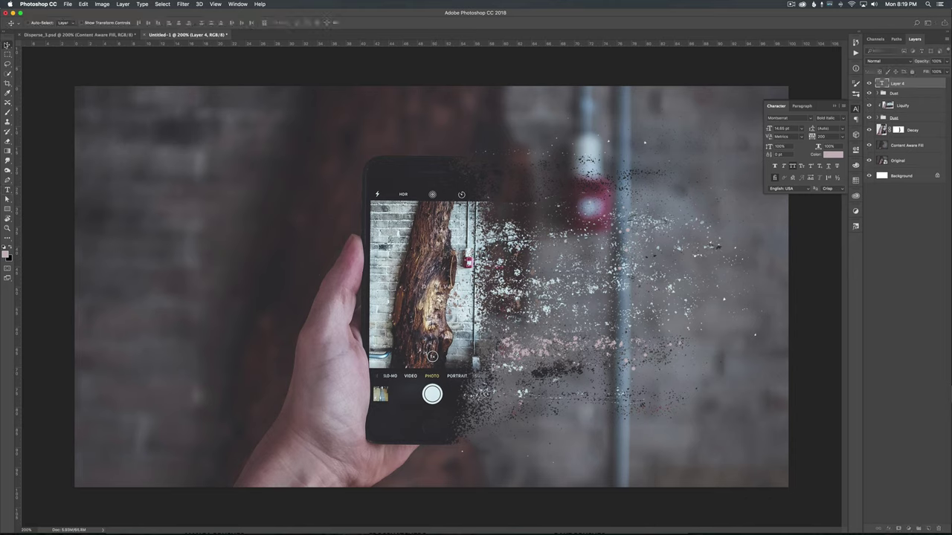
Scale the title text up to about 171 pt so it spans the hand and the dust trail.
key("super+t")
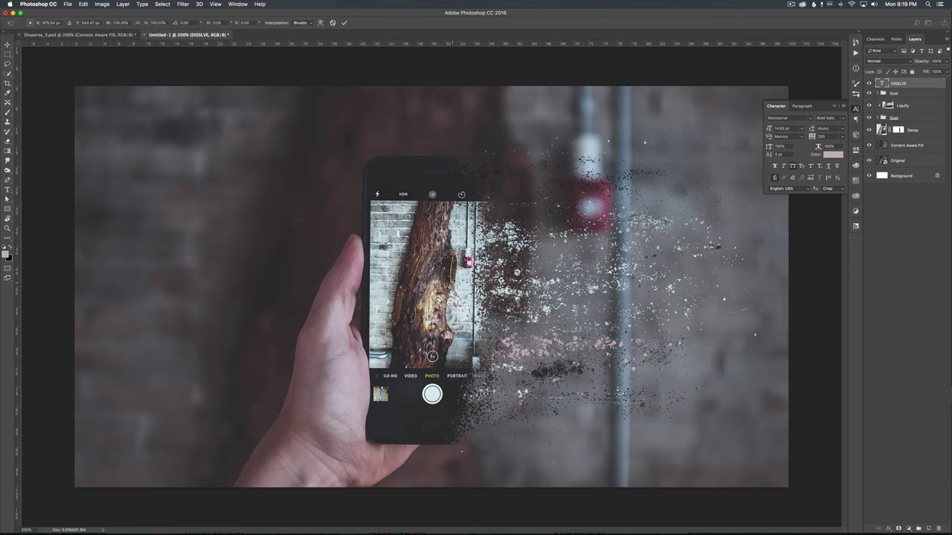
left_click_drag(452, 283, 597, 152)
key("Return")
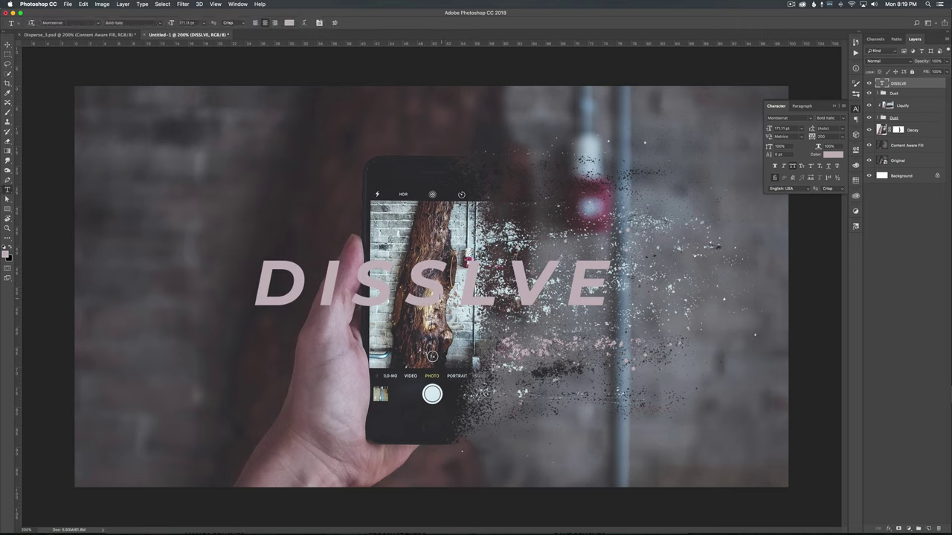
Insert the missing letter so the title reads DISSOLVE, and shift the title horizontally across the phone.
left_click(436, 292)
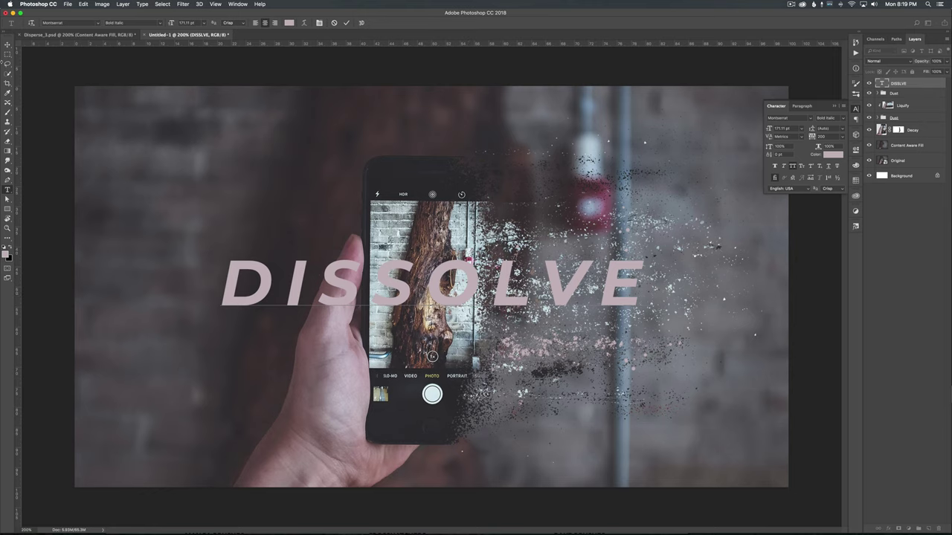
left_click(7, 44)
left_click_drag(402, 287, 414, 287)
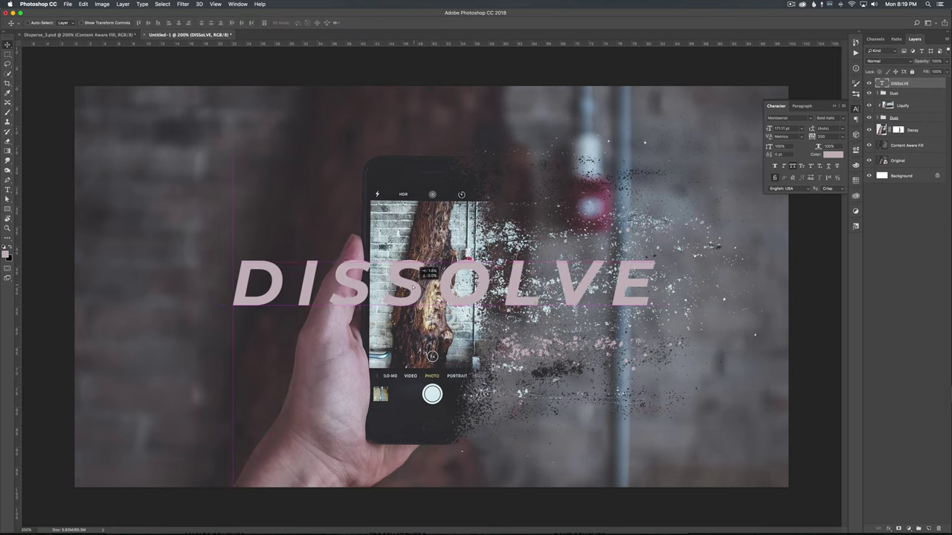
Recolour the DISSOLVE title to a yellow-orange with hue 42°, saturation 96% and brightness 100%.
key("t")
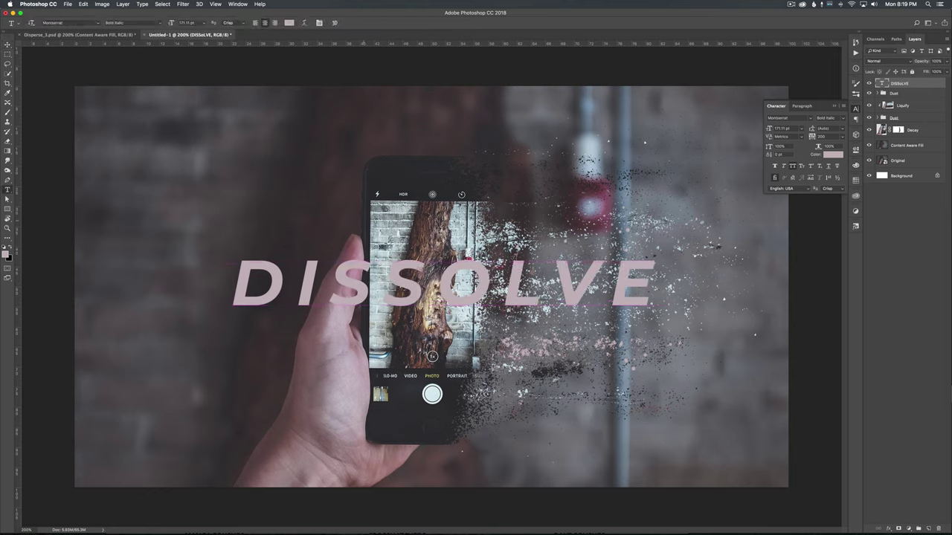
left_click(290, 23)
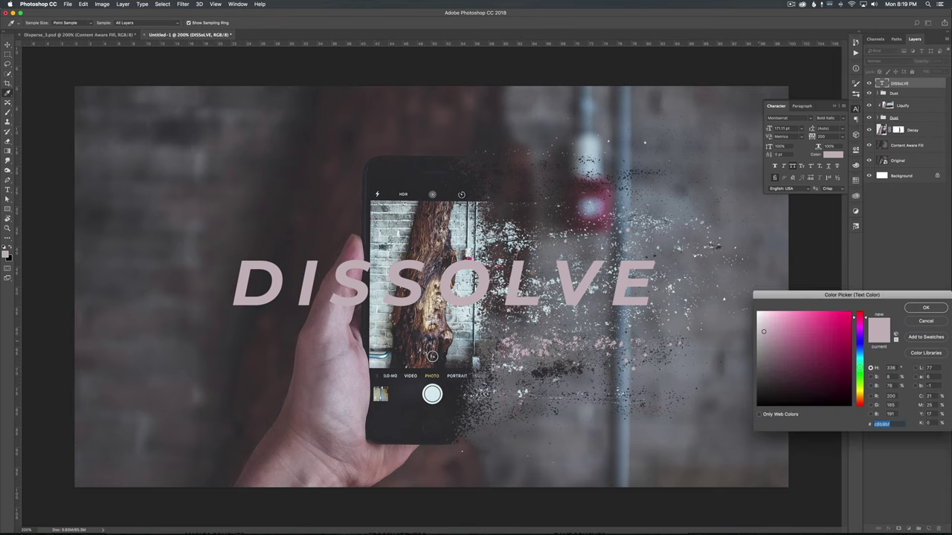
left_click(859, 397)
left_click_drag(843, 349, 847, 313)
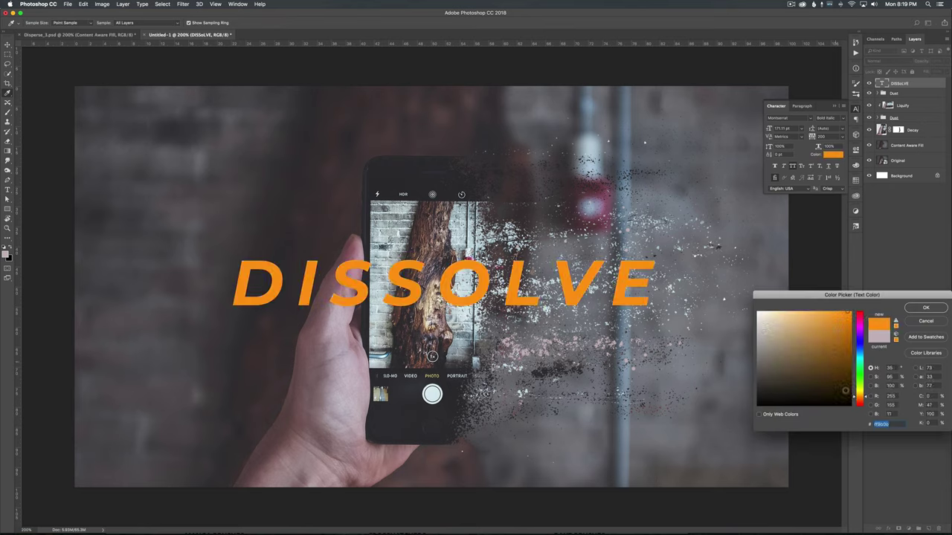
left_click(859, 395)
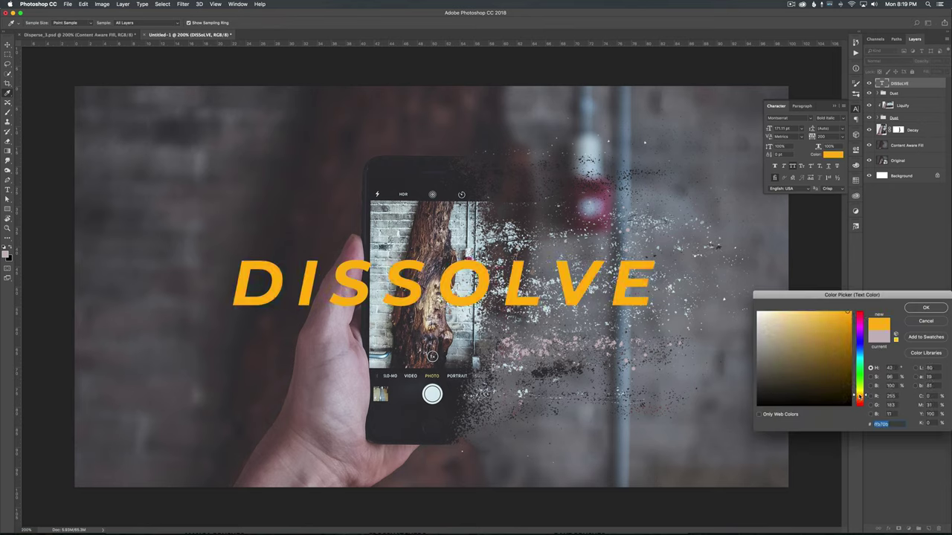
left_click(926, 308)
Enlarge the title from its centre to about 206 pt and shift it slightly right so it spans the hand and dust trail.
key("super+t")
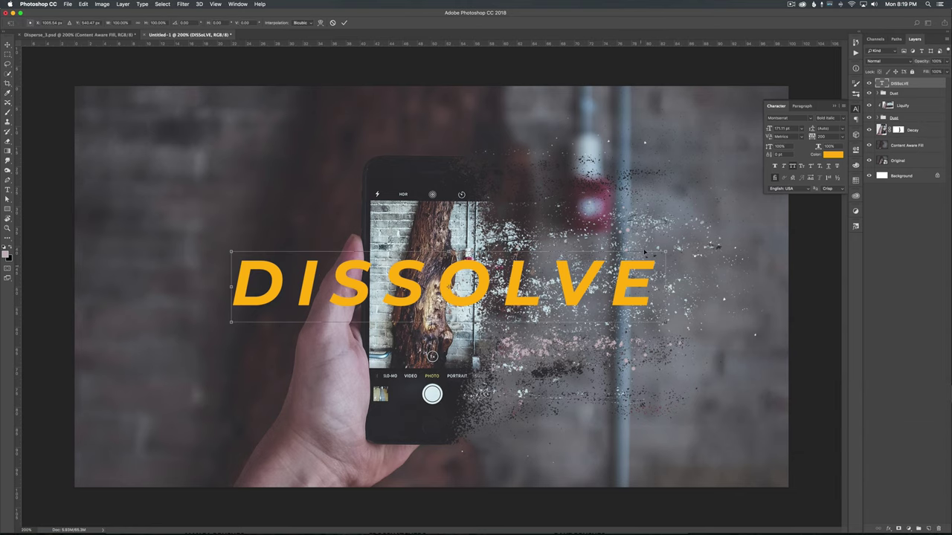
left_click_drag(665, 251, 703, 236)
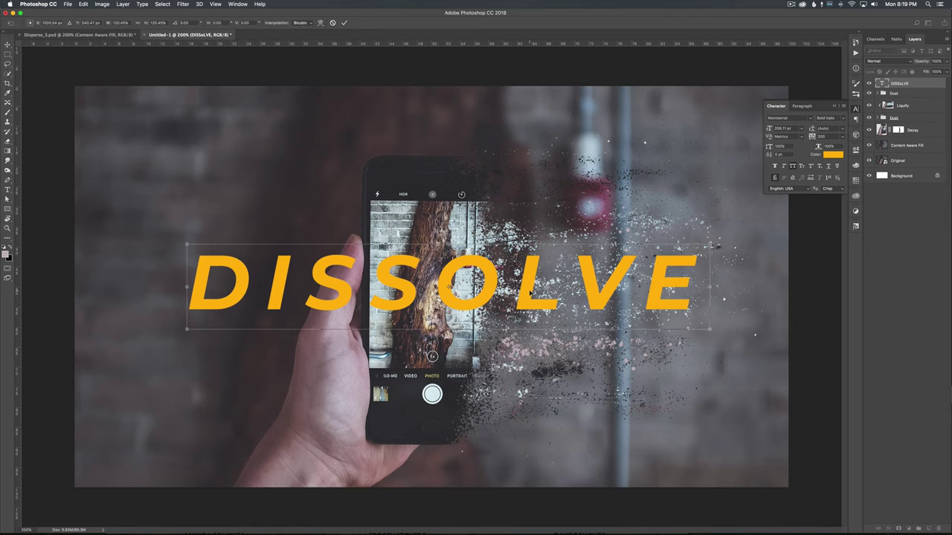
key("Return")
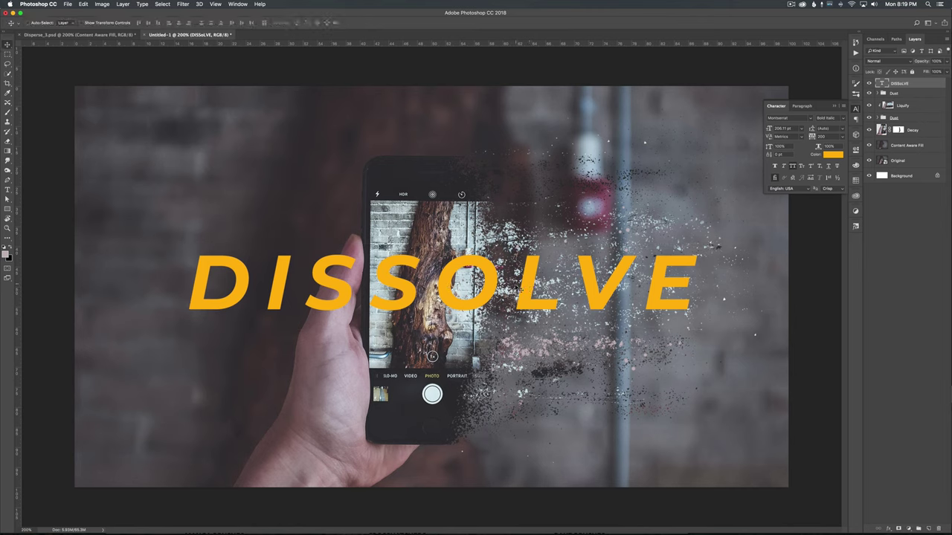
left_click_drag(519, 288, 530, 288)
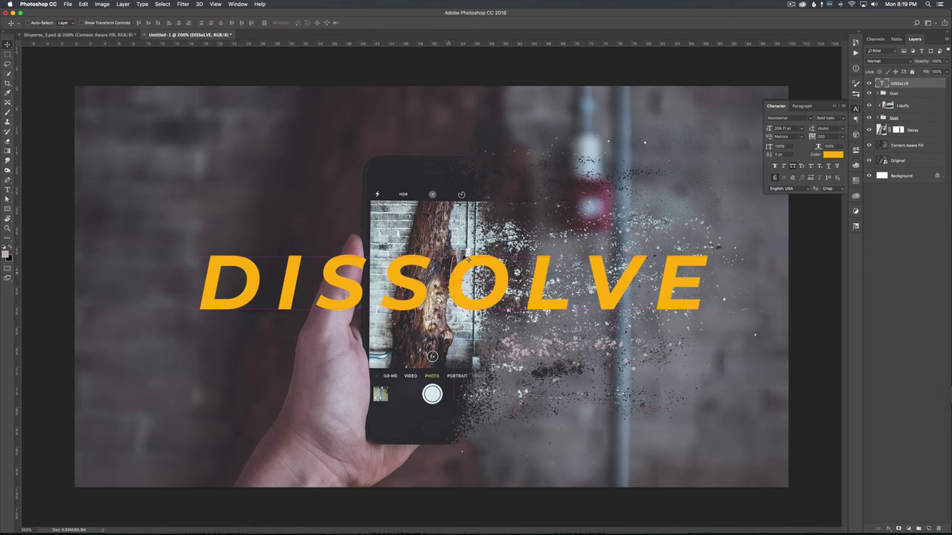
Add a new layer above the title and paint small specks over its last letters in a dark colour sampled from the phone body.
left_click(928, 529)
key("b")
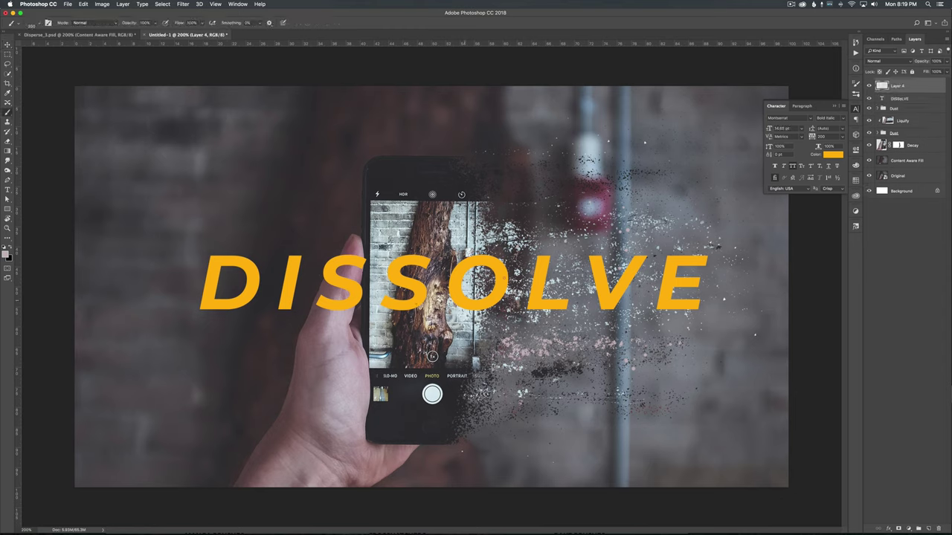
left_click(408, 179, "alt")
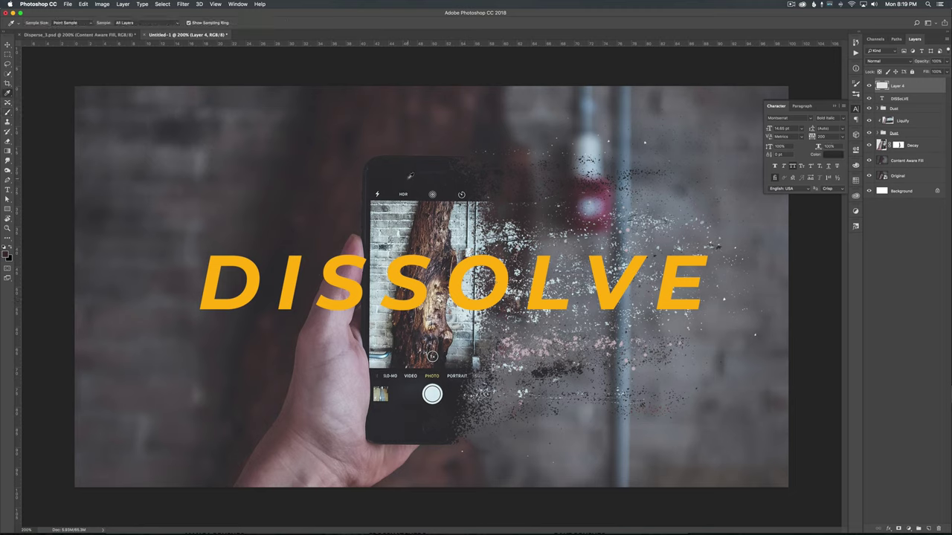
key("bracketleft")
key("bracketleft")
key("bracketleft")
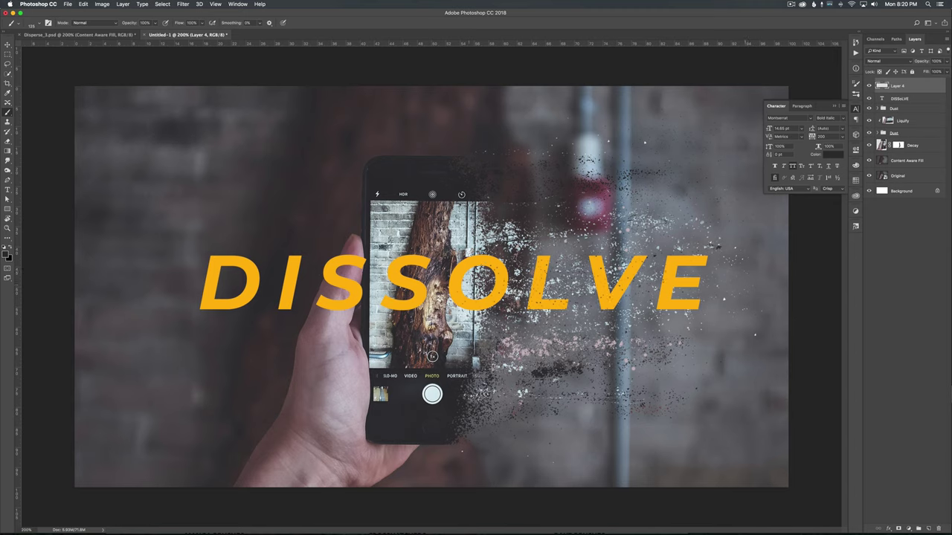
Paint more specks over the title's last letters with colours sampled from the phone's brick image and its white shutter button.
key("i")
left_click(391, 231)
key("b")
key("i")
left_click(432, 395)
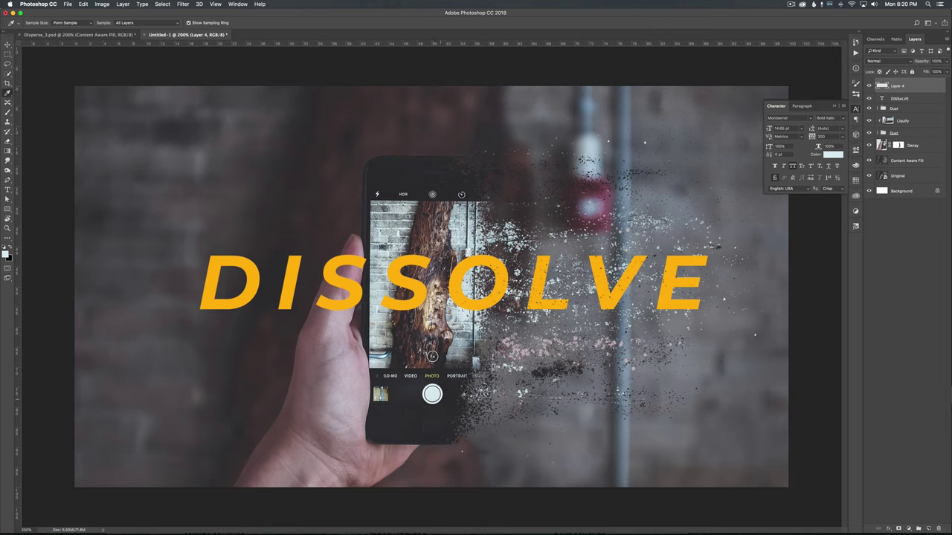
key("b")
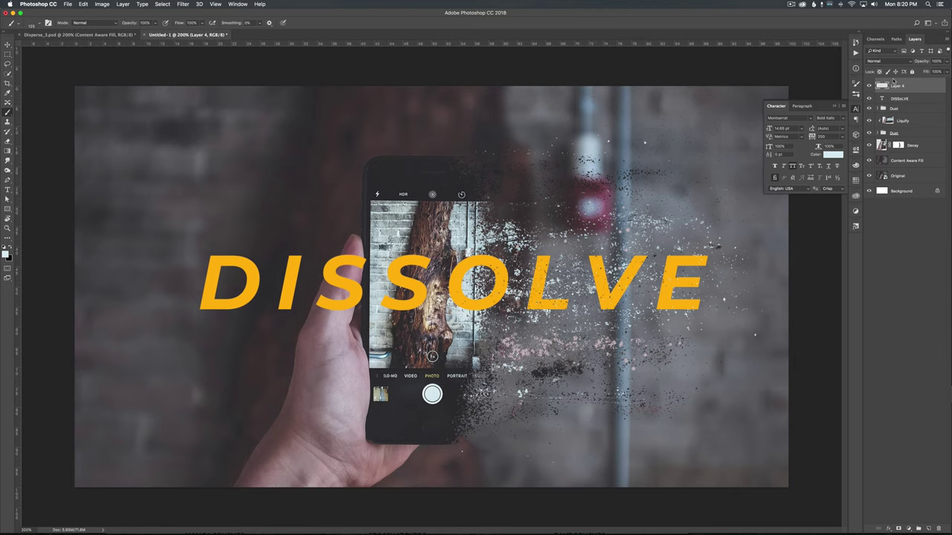
Add a layer mask to the DISSOLVE text layer and ready the brush for painting on the mask in black.
left_click(909, 99)
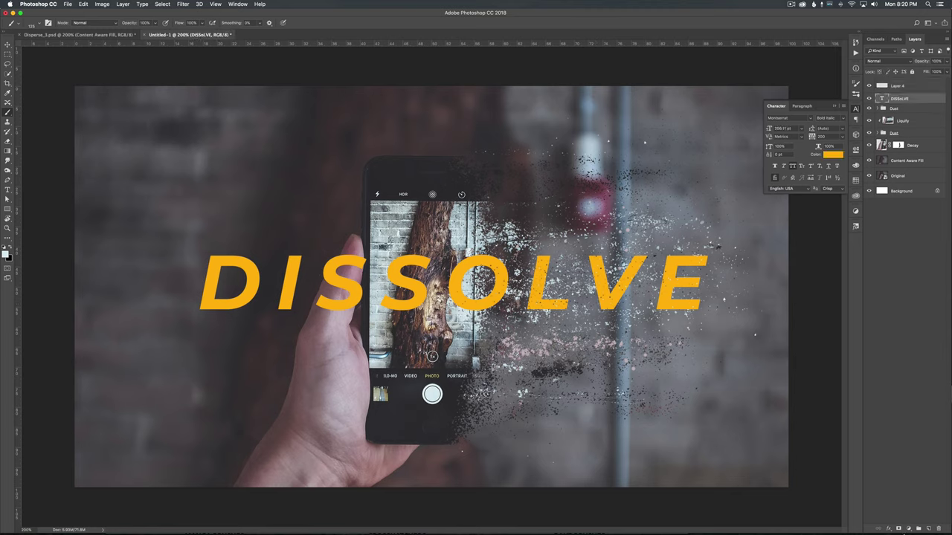
left_click(899, 529)
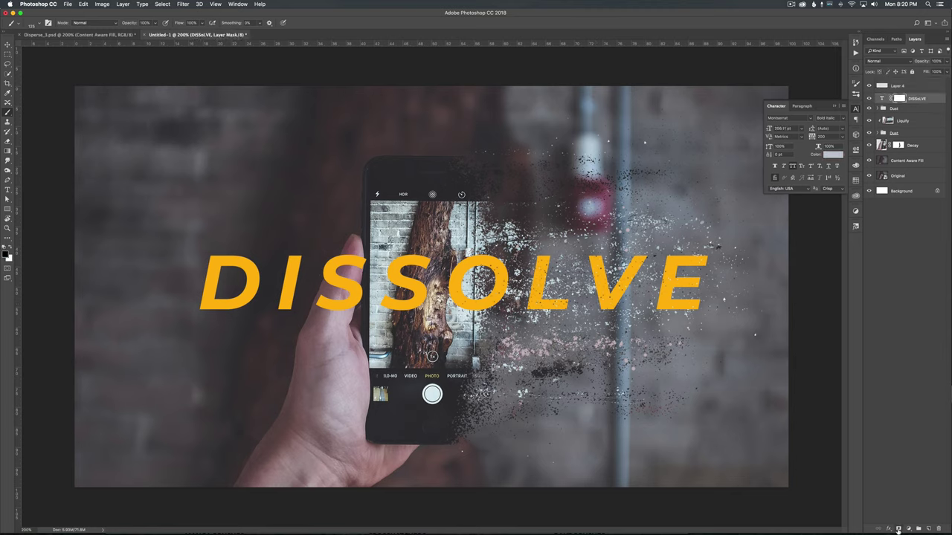
key("e")
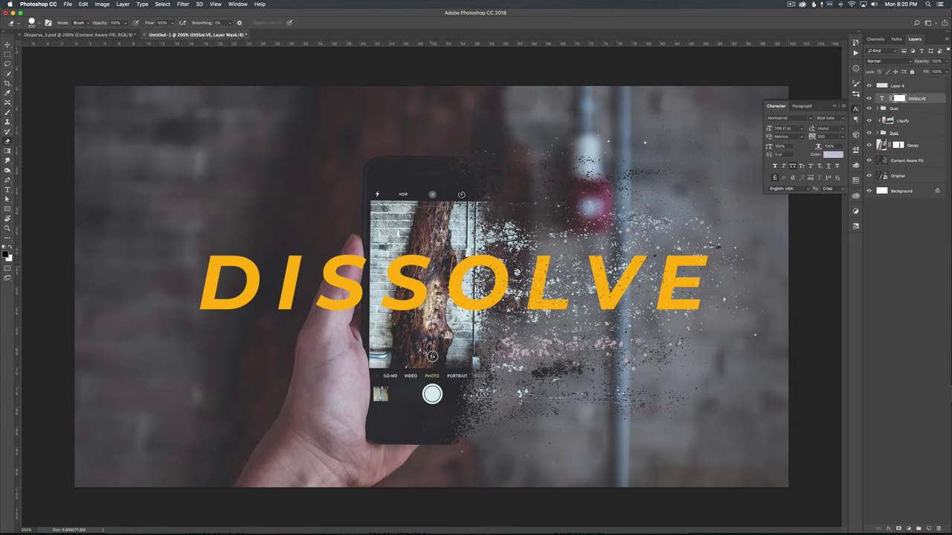
key("b")
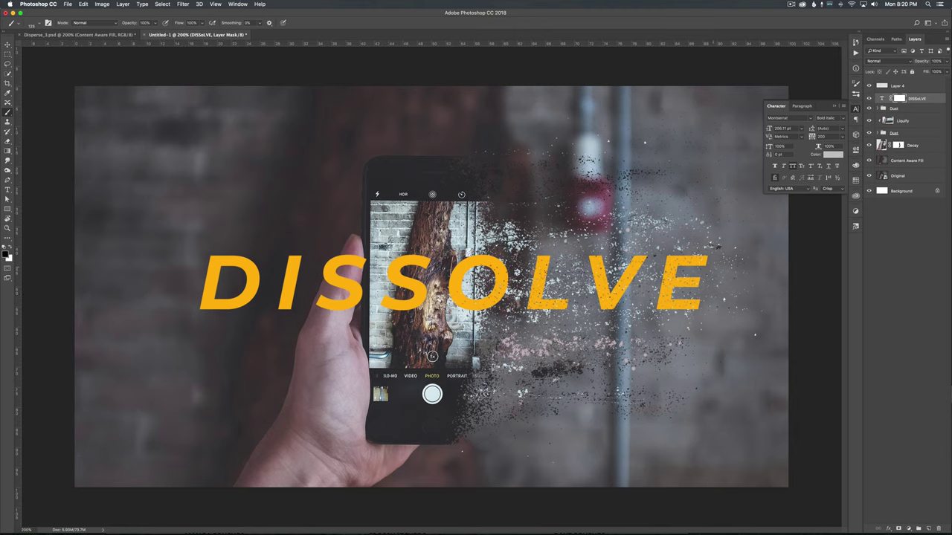
Choose Kyle's Landscape spatter brush at about 62 px and erode the edges of the title's last letters on the mask.
left_click(25, 26)
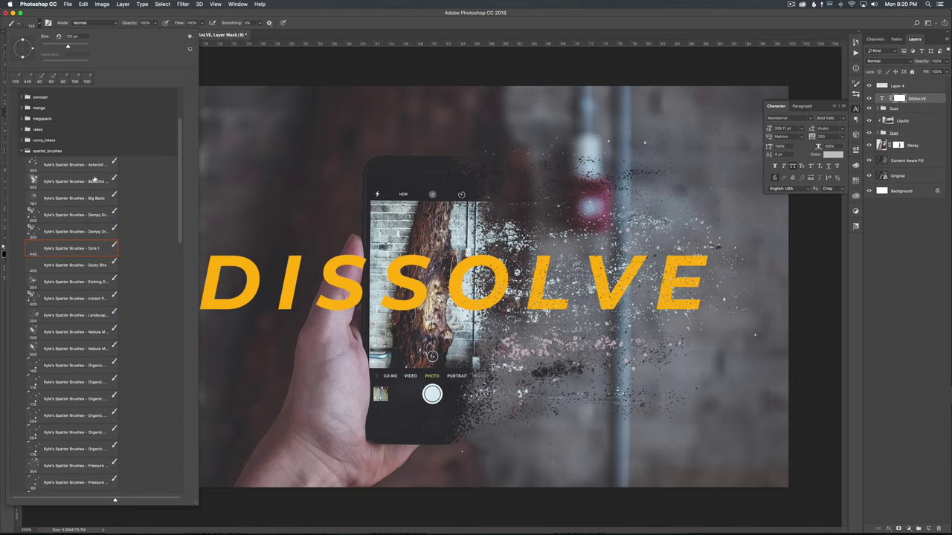
left_click(95, 319)
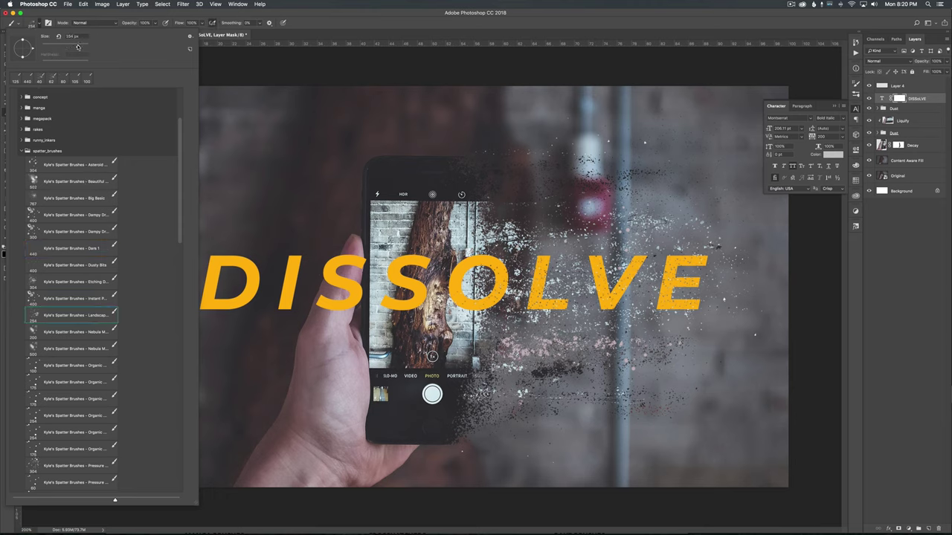
left_click_drag(78, 47, 58, 47)
key("Return")
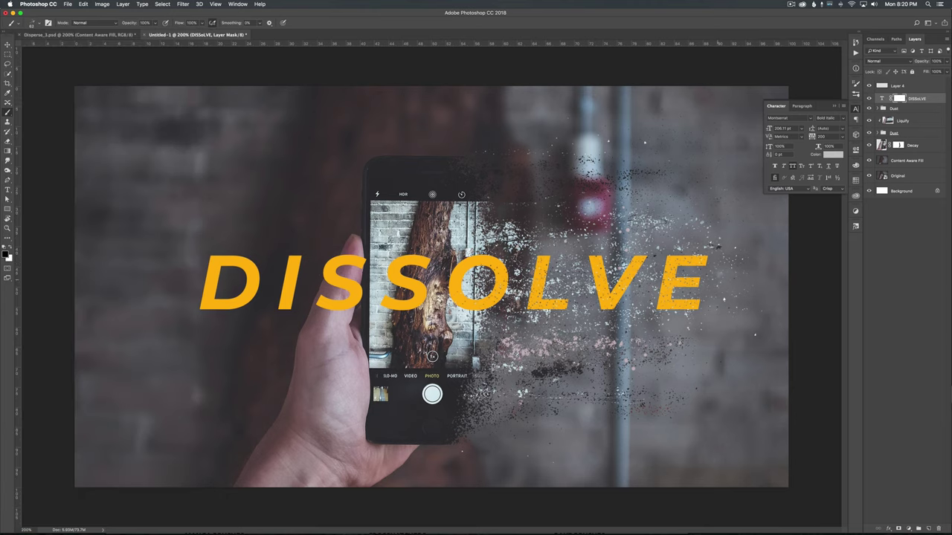
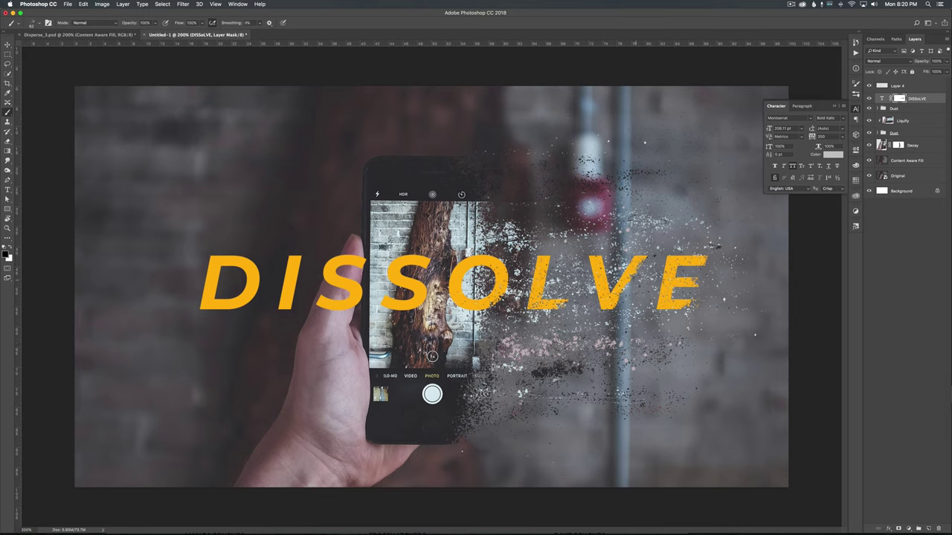
Rename the speck layer above the title, Layer 4, to Dust.
left_click(911, 89)
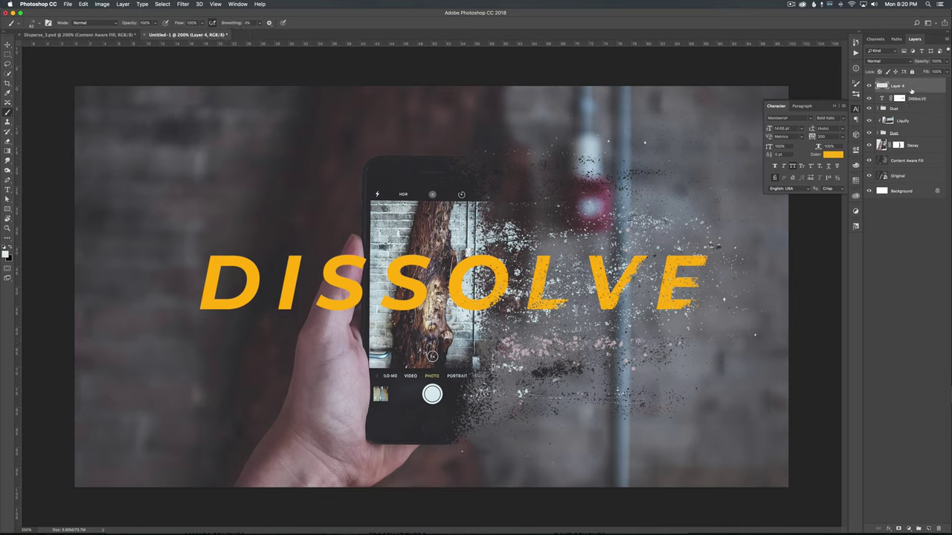
double_click(901, 86)
type("Dust")
key("Return")
Add a new layer above Content Aware Fill and choose Sampled Brush 5 from the 26-high-resolution-lens-flares brush set.
left_click(902, 166)
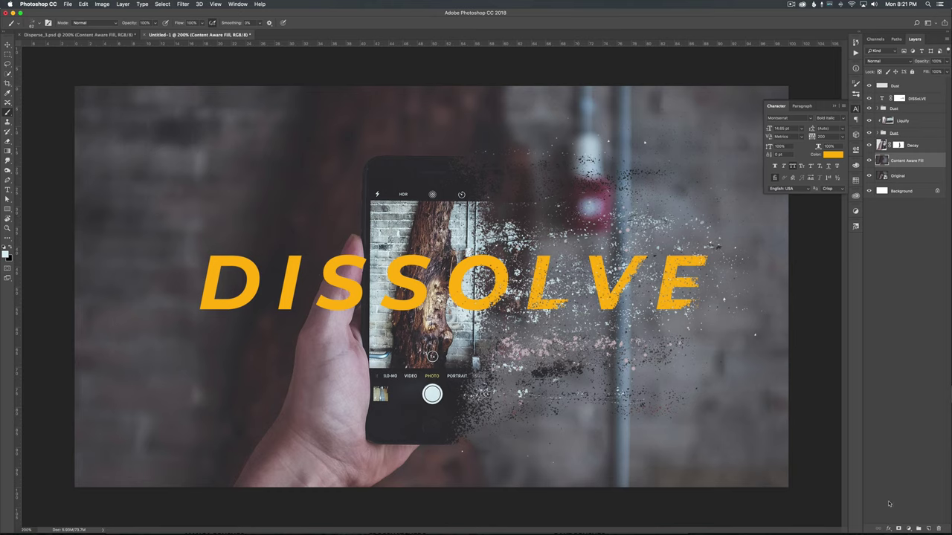
left_click(928, 528)
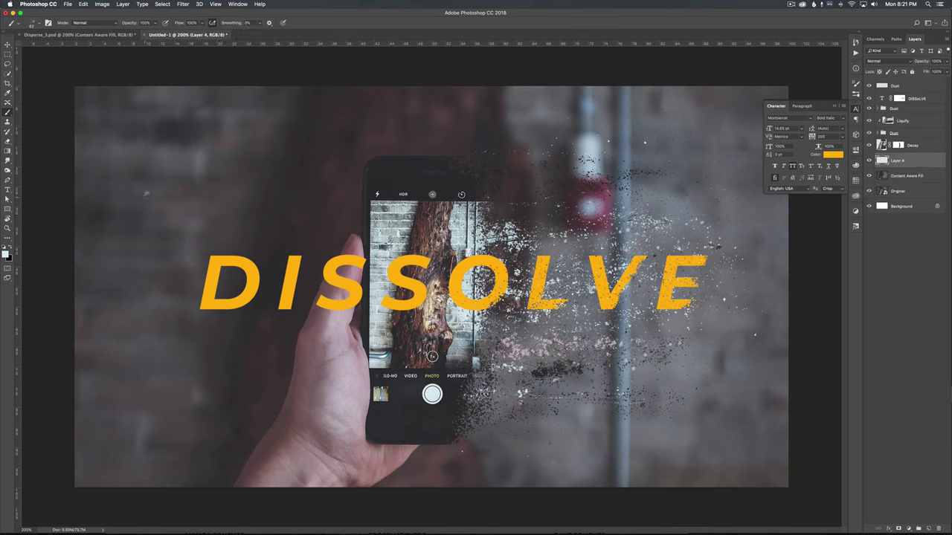
left_click(31, 23)
scroll(44, 335, "down", 10)
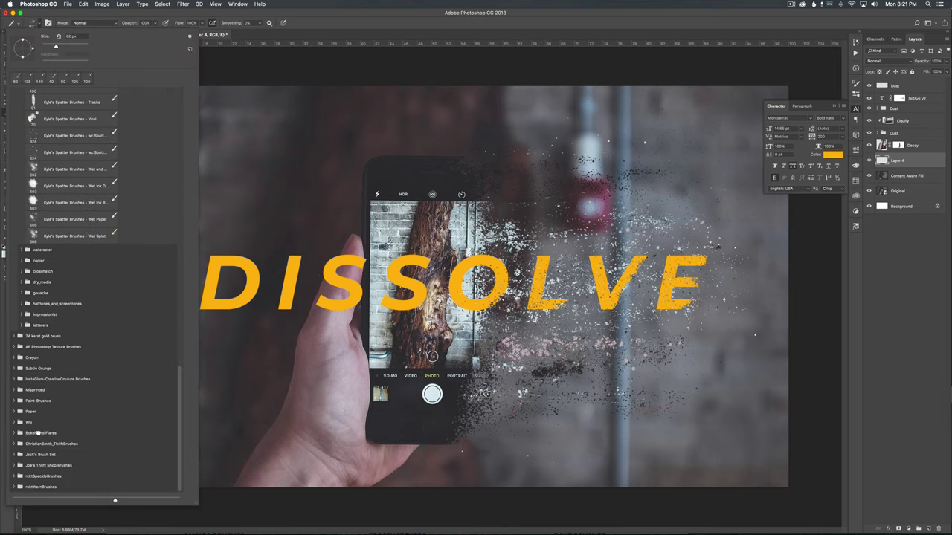
left_click(38, 433)
left_click(18, 434)
scroll(20, 431, "down", 5)
scroll(20, 429, "down", 5)
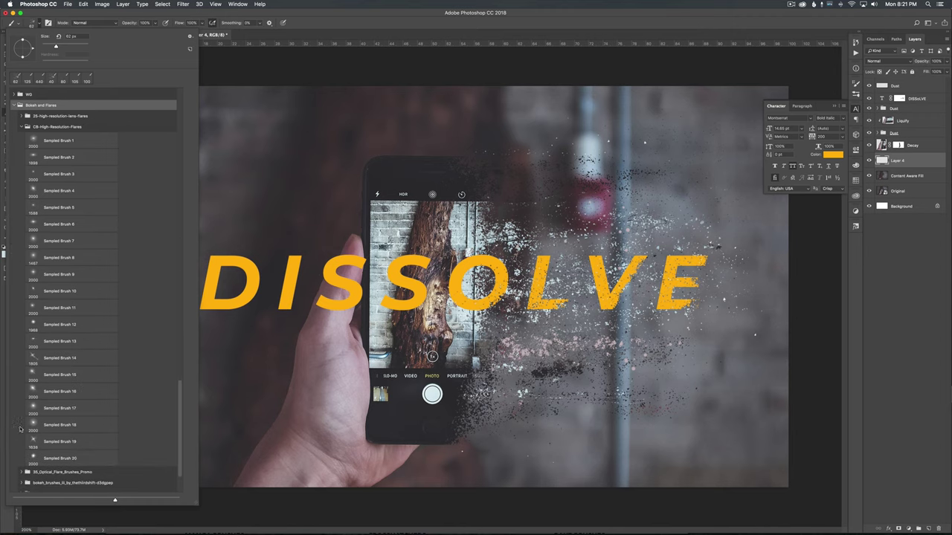
left_click(22, 117)
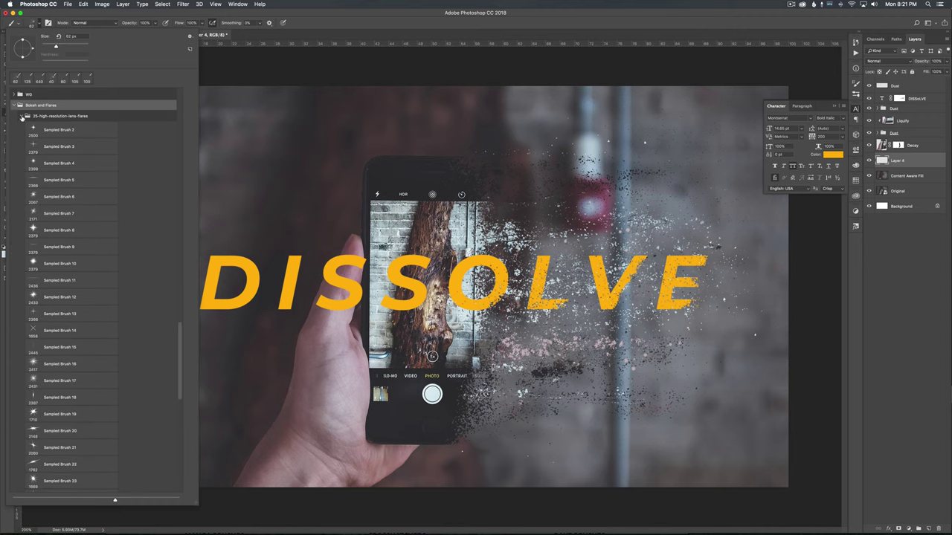
left_click(54, 181)
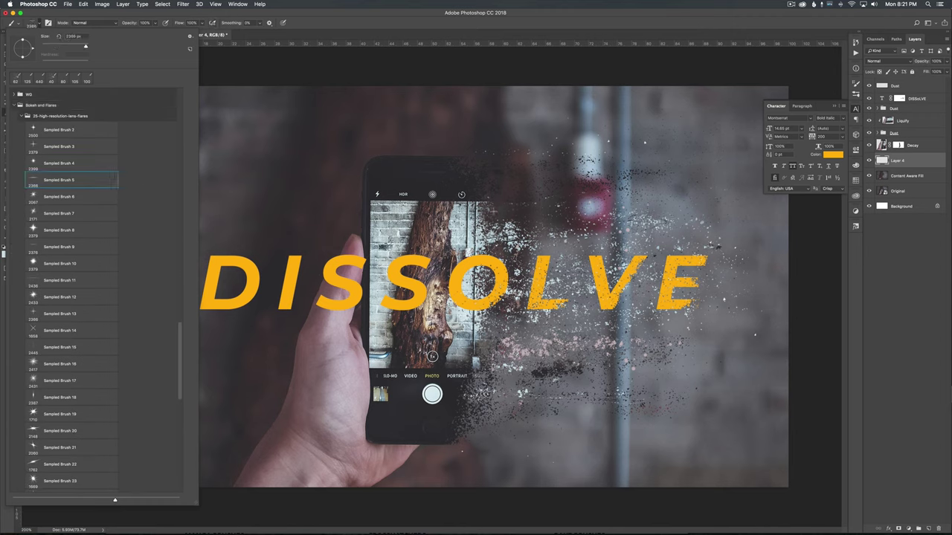
key("Return")
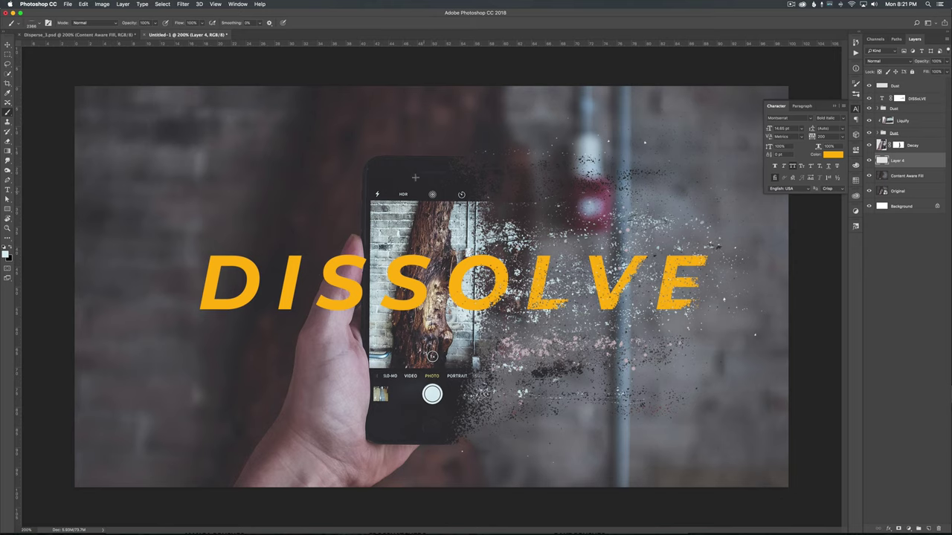
Undo the trial flare stamp and stamp a horizontal light streak across the upper dust trail on Layer 4 at 1700 px brush size.
left_click(394, 161)
key("super+z")
left_click(904, 90)
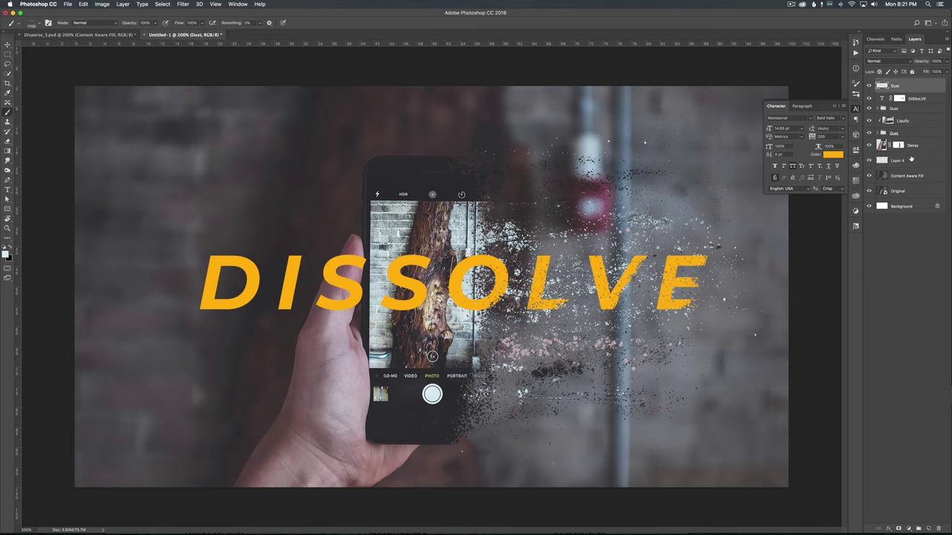
left_click(910, 162)
left_click(566, 227)
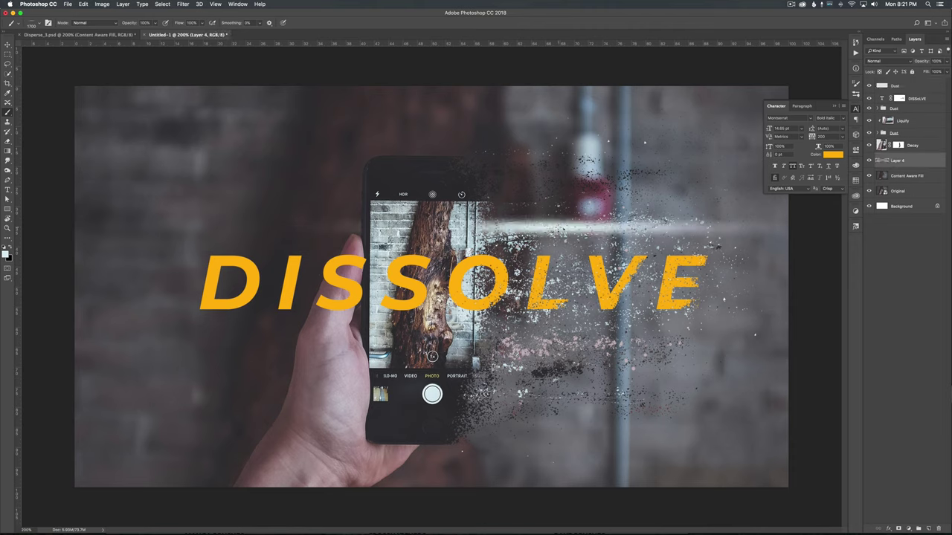
Rotate the light streak by -90° so it stands upright along the phone's dissolving edge.
key("super+t")
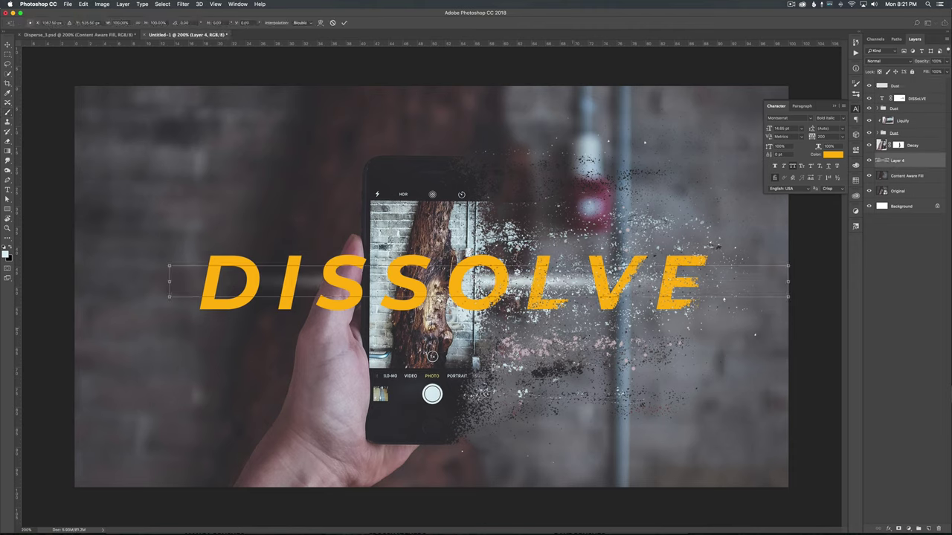
mouse_move(618, 320)
left_mouse_down()
mouse_move(638, 237)
mouse_move(563, 149)
mouse_move(552, 157)
left_mouse_up()
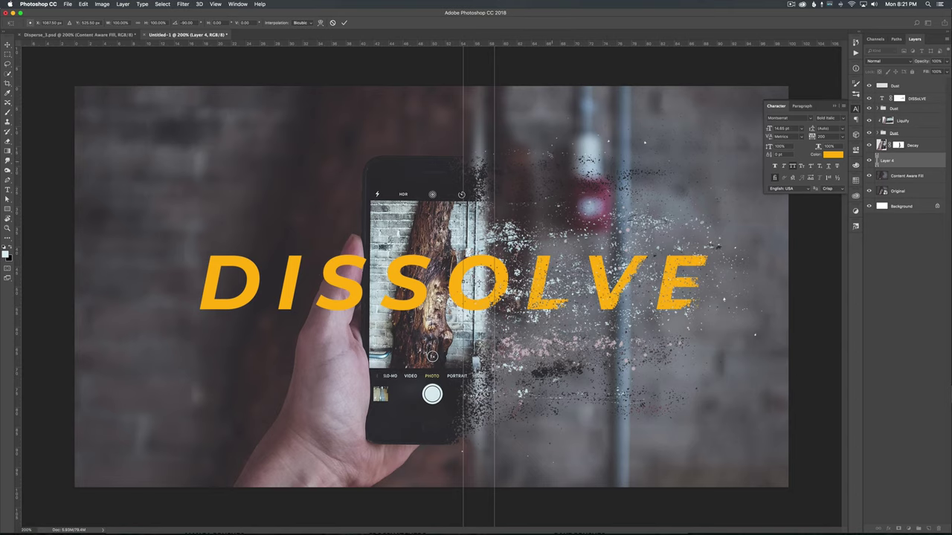
key("super+minus")
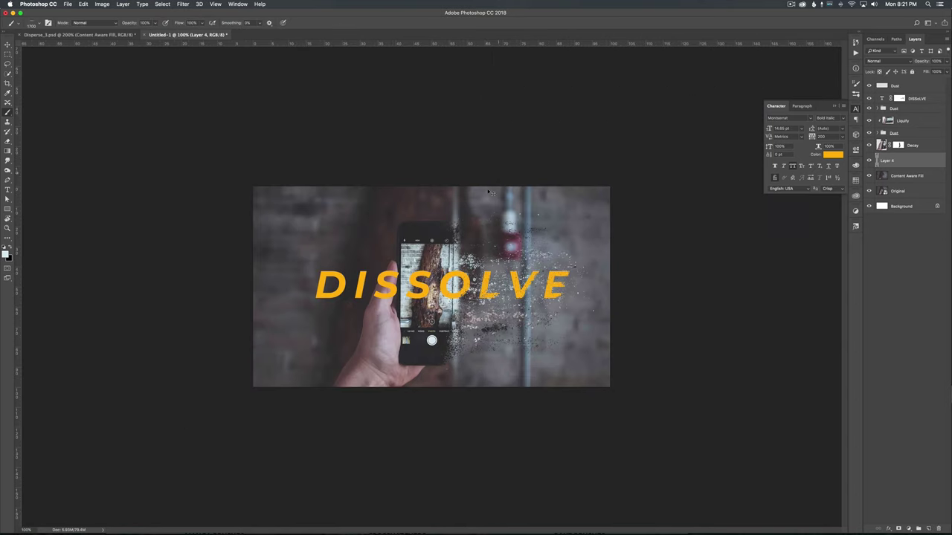
Turn the light streak back to horizontal and place it behind the phone, across the red lamp and upper dust trail.
mouse_move(455, 129)
left_mouse_down()
mouse_move(450, 230)
mouse_move(523, 217)
mouse_move(560, 298)
mouse_move(546, 255)
left_mouse_up()
key("Return")
key("super+t")
key("Return")
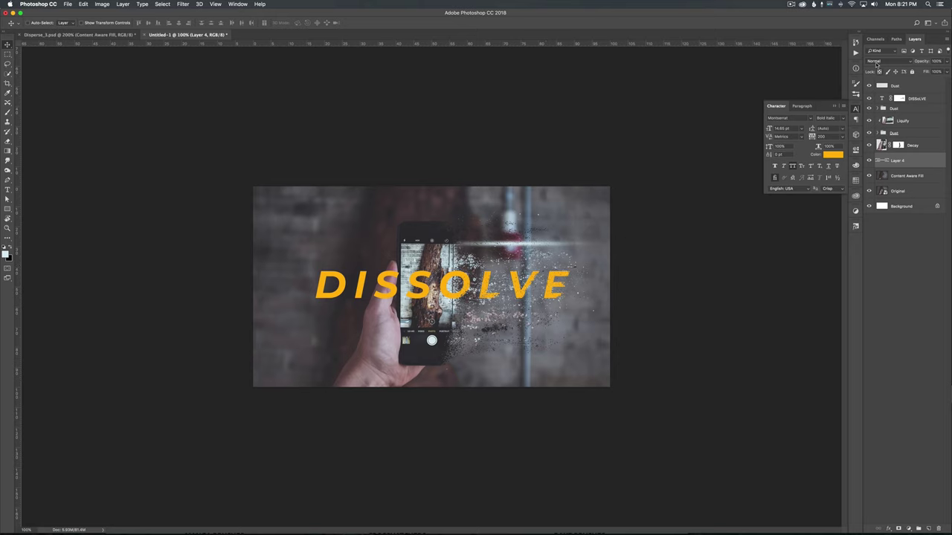
Blend the Layer 4 light streak in Screen mode at about 31% opacity and place a duplicate of it higher up, across the pipe.
left_click(881, 61)
left_click(874, 115)
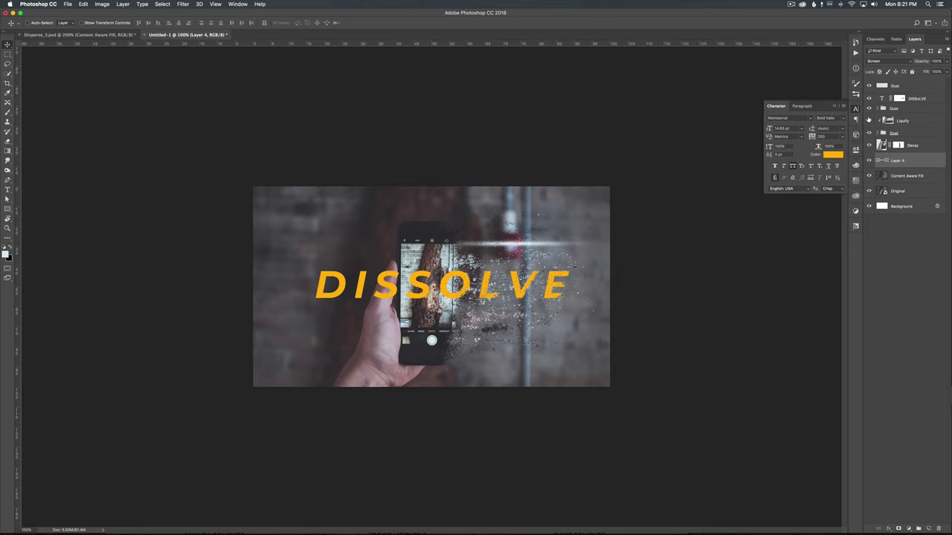
left_click(946, 61)
left_click_drag(944, 73, 923, 71)
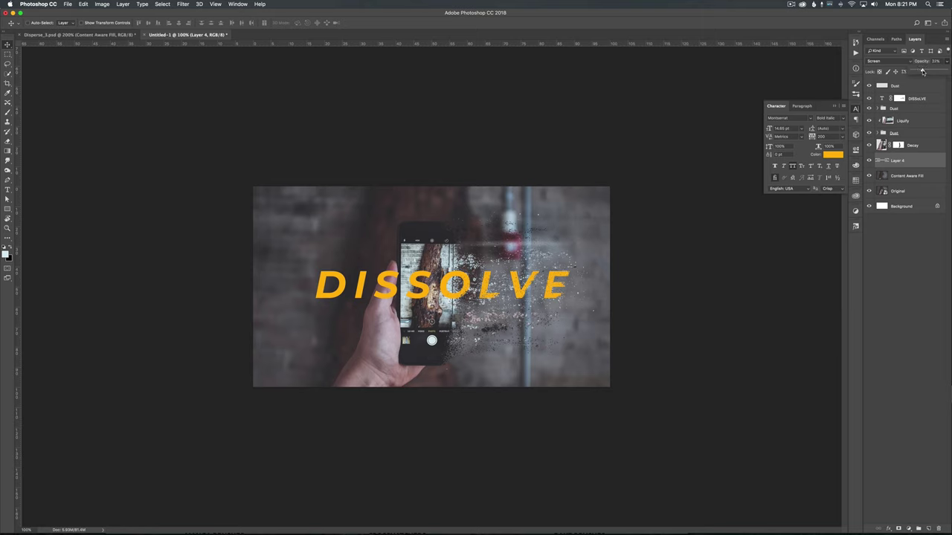
key("super+j")
mouse_move(497, 246)
left_mouse_down()
mouse_move(517, 307)
mouse_move(519, 213)
left_mouse_up()
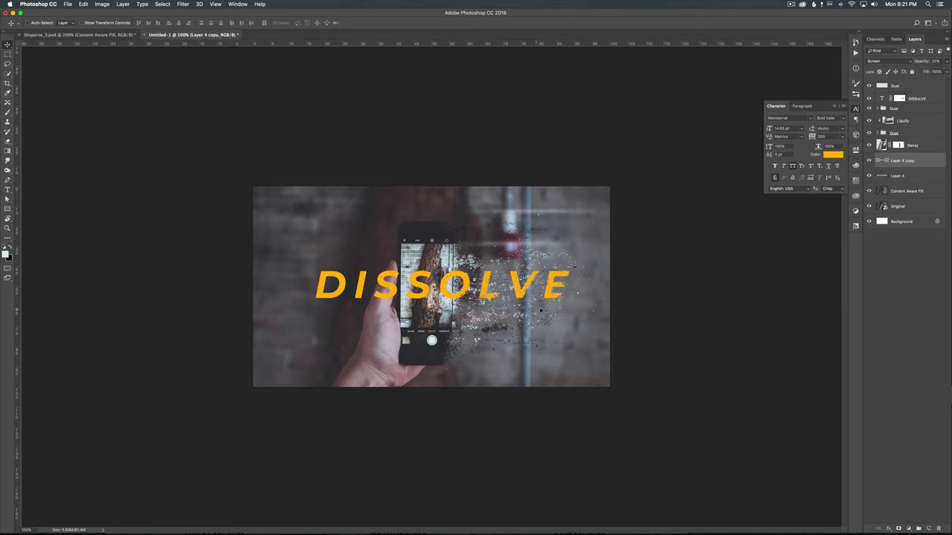
Add a Black & White adjustment layer above the topmost Dust layer and set its blend mode to Soft Light.
left_click(930, 88)
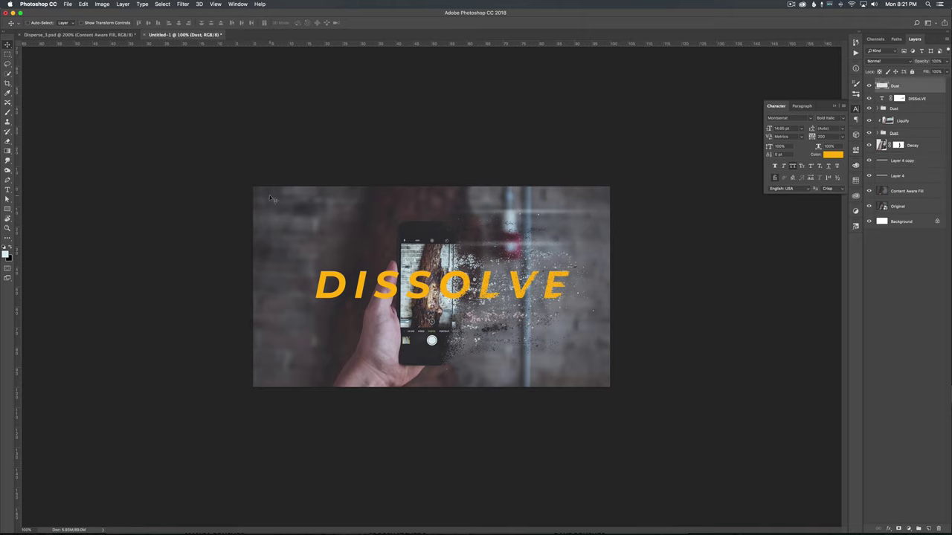
left_click(899, 98)
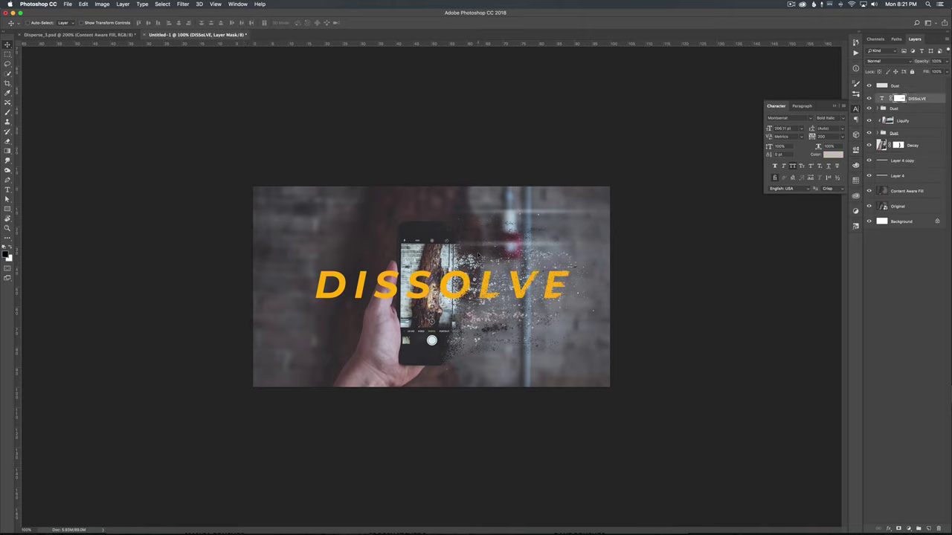
left_click(896, 87)
left_click(123, 4)
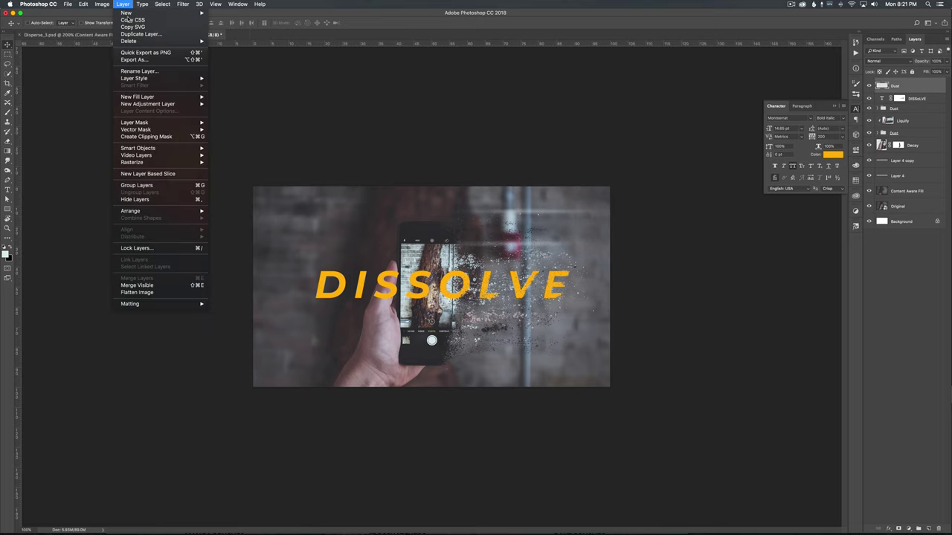
mouse_move(171, 103)
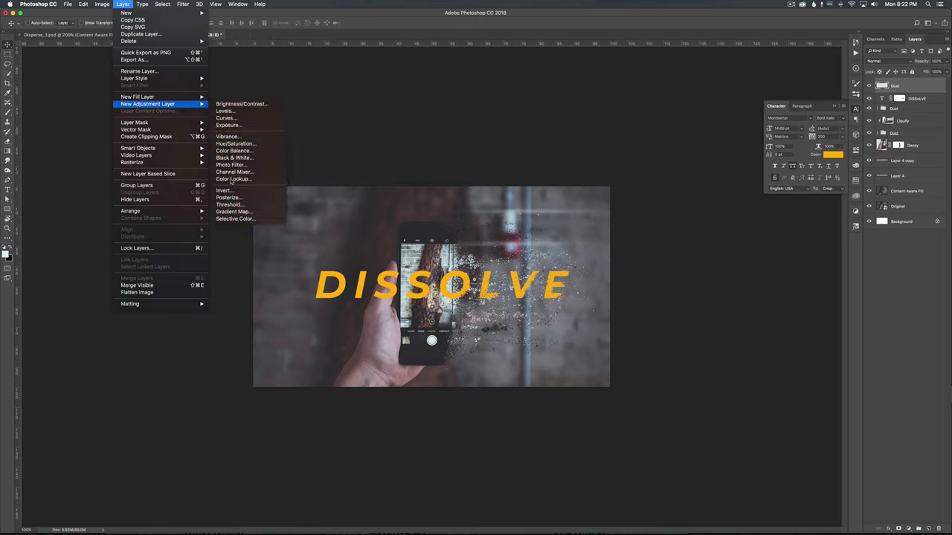
left_click(234, 158)
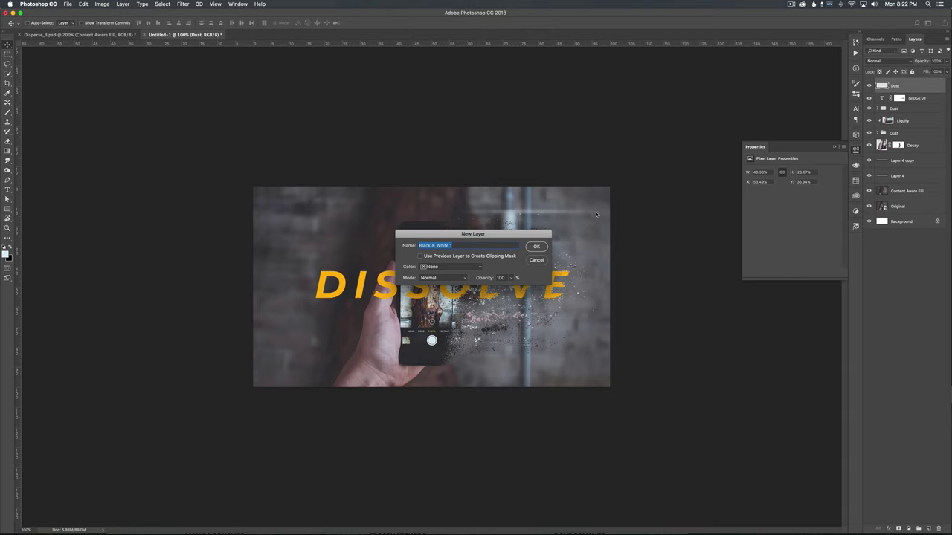
left_click(541, 250)
left_click(873, 61)
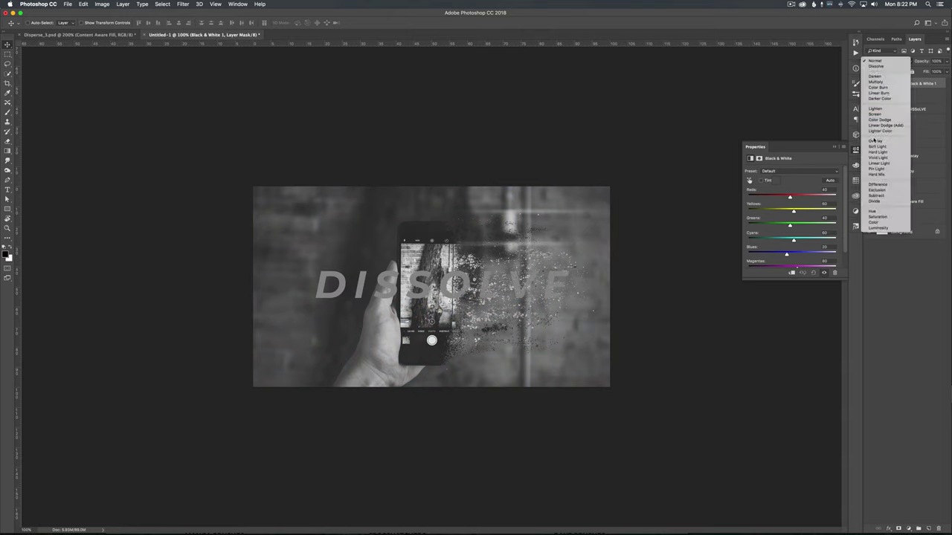
left_click(873, 144)
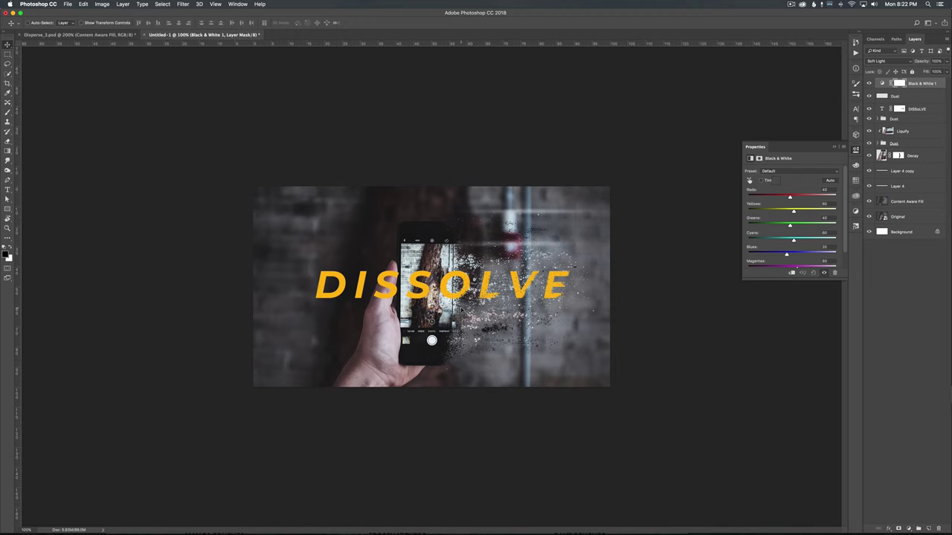
key("super+equal")
key("super+equal")
key("super+minus")
key("super+minus")
Check the finished Disperse_3.psd, return to the Untitled-1 document and add a Gradient Map adjustment layer above Black & White 1.
left_click(78, 35)
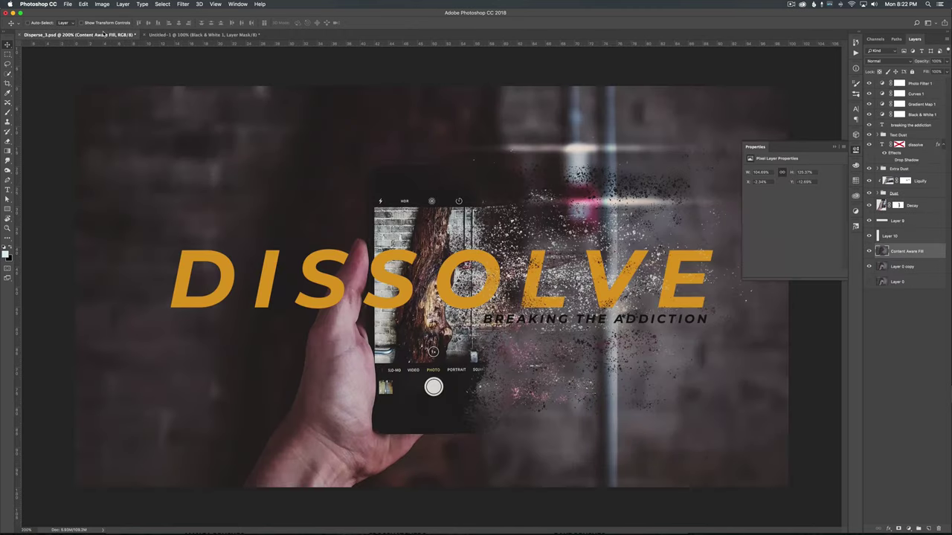
left_click(205, 35)
left_click(123, 4)
mouse_move(148, 103)
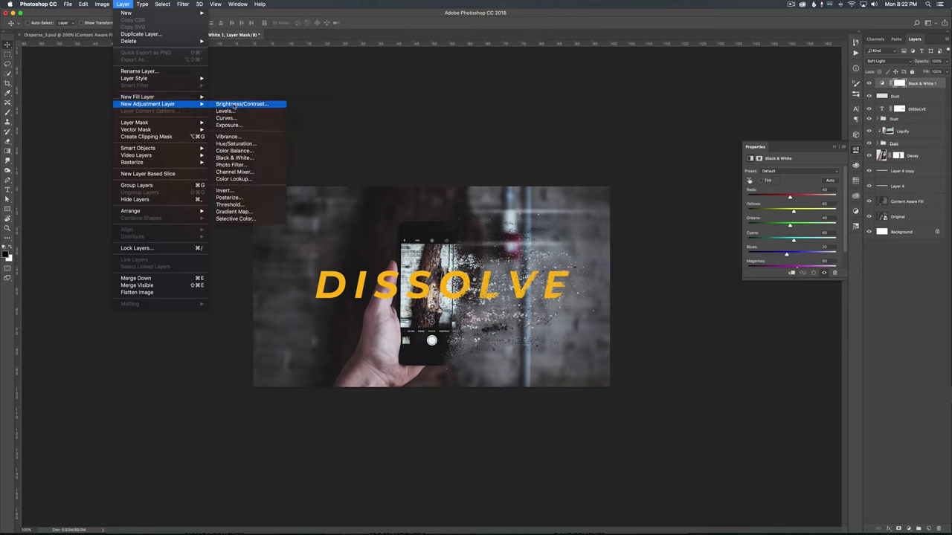
left_click(234, 212)
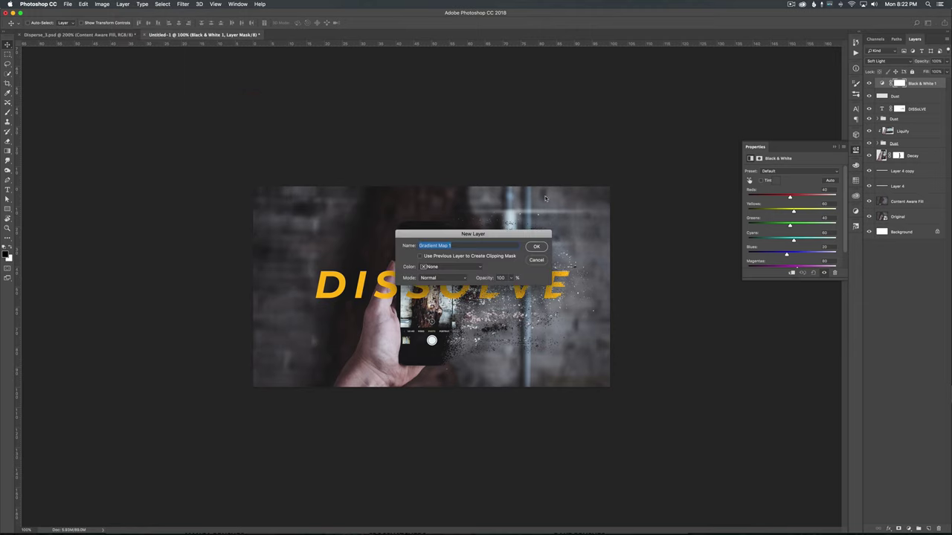
left_click(536, 247)
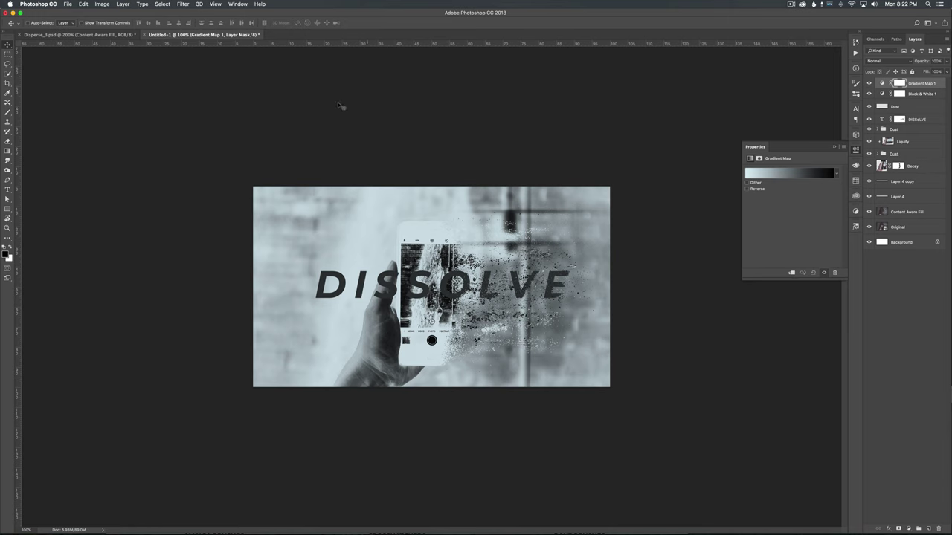
Consult the gradient map in Disperse_3.psd and recolour the 0% stop of Untitled-1's Gradient Map 1 to a dark reddish brown.
key("ctrl+Tab")
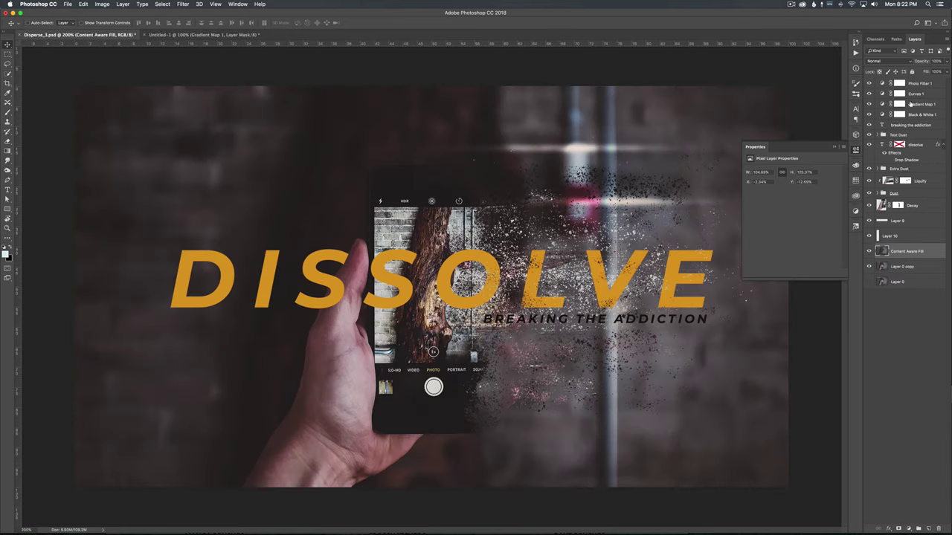
left_click(912, 105)
key("ctrl+Tab")
left_click(788, 173)
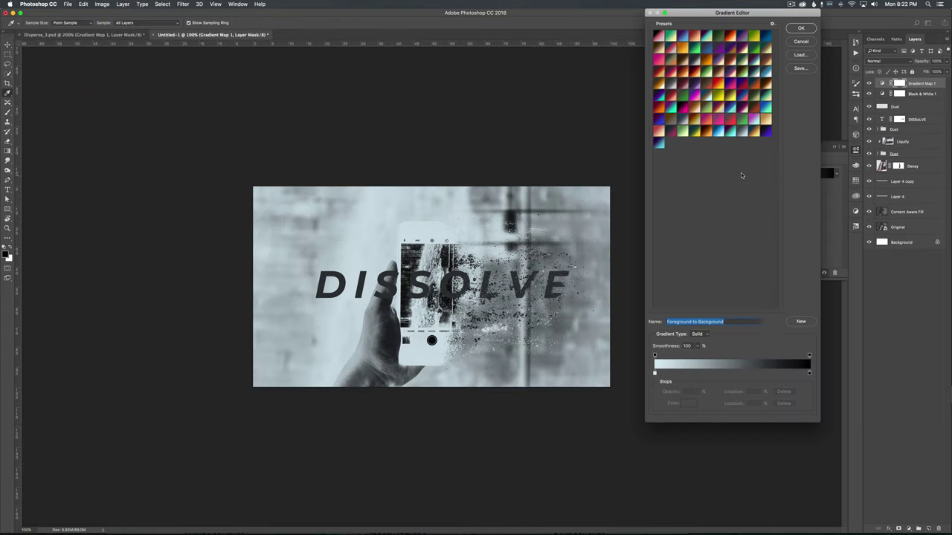
left_click(655, 374)
left_click(687, 405)
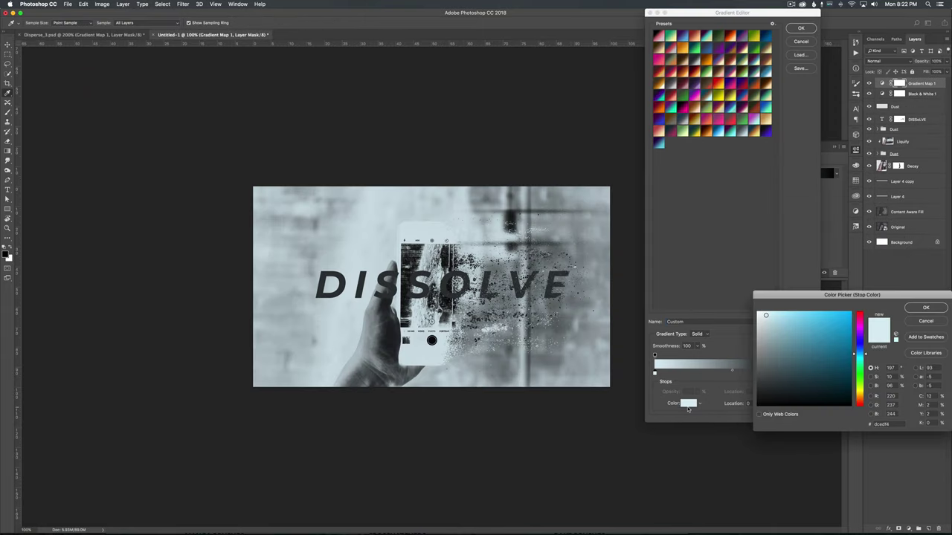
left_click(831, 391)
mouse_move(860, 393)
left_mouse_down()
mouse_move(860, 317)
mouse_move(860, 404)
mouse_move(798, 369)
left_mouse_up()
left_click(925, 307)
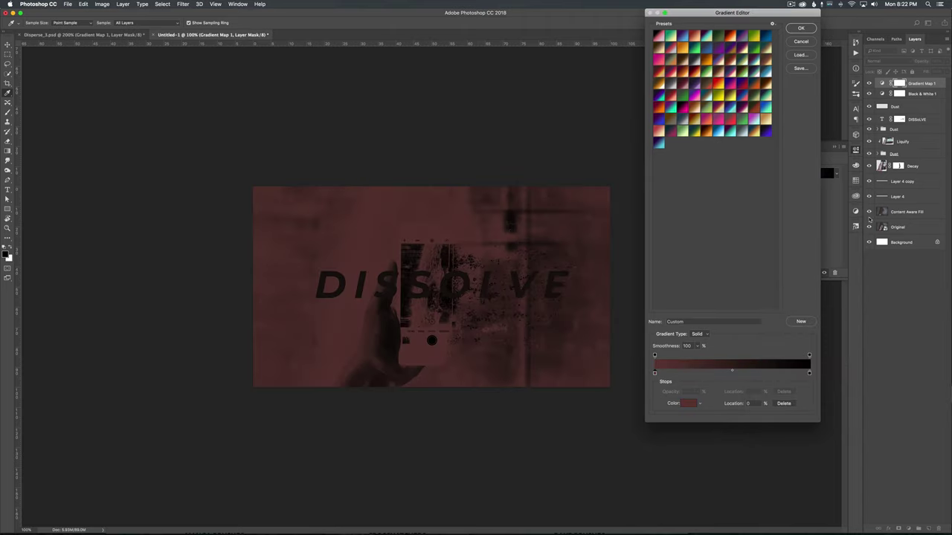
left_click(802, 28)
Set the Gradient Map 1 layer to Soft Light blending at about 38% opacity.
left_click(877, 61)
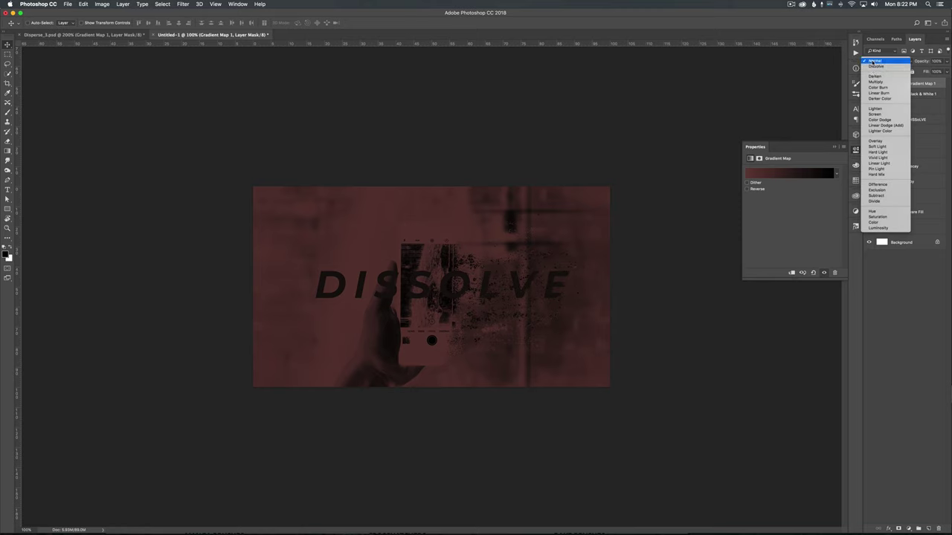
left_click(878, 132)
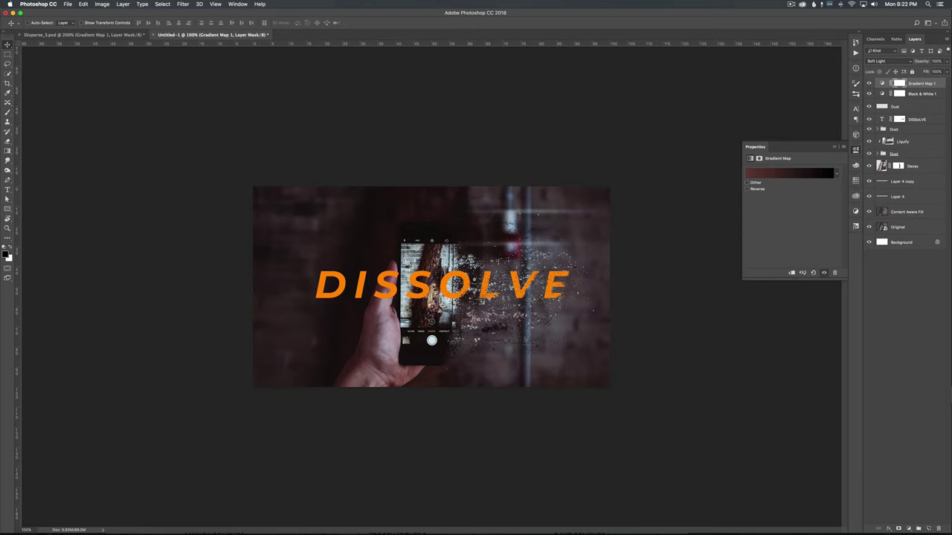
left_click(946, 61)
left_click_drag(938, 70, 925, 72)
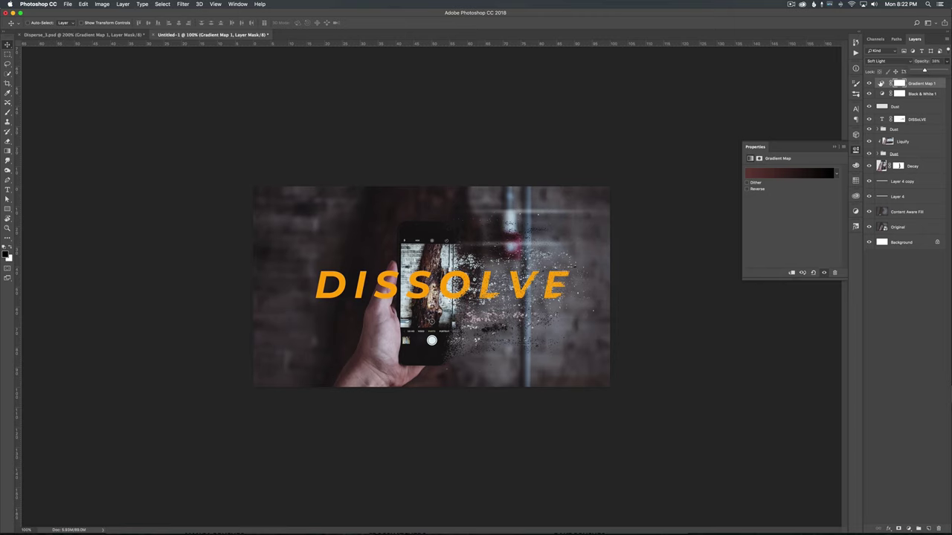
Check Disperse_3.psd, then add a Curves adjustment layer above Gradient Map 1 in Untitled-1 with a gentle S-curve and a raised black point.
left_click(99, 35)
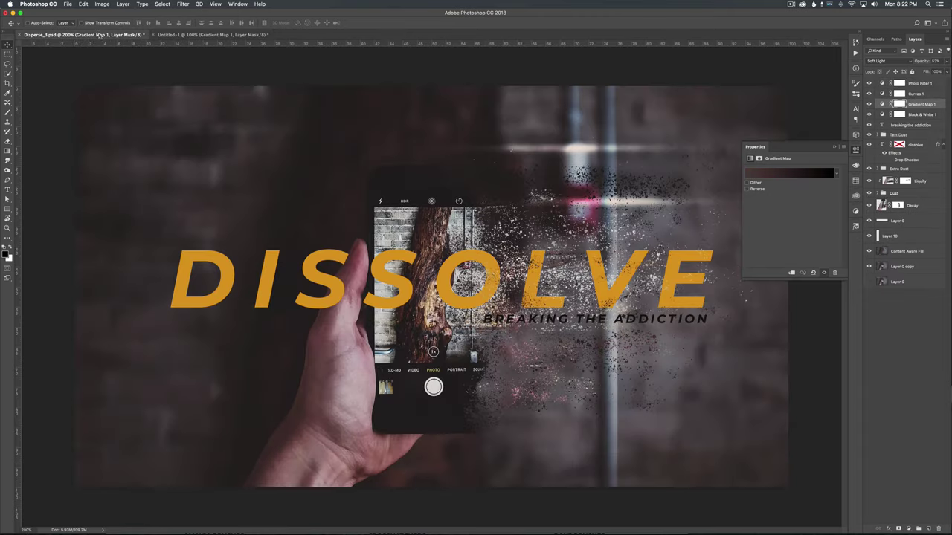
left_click(201, 35)
left_click(123, 3)
mouse_move(137, 104)
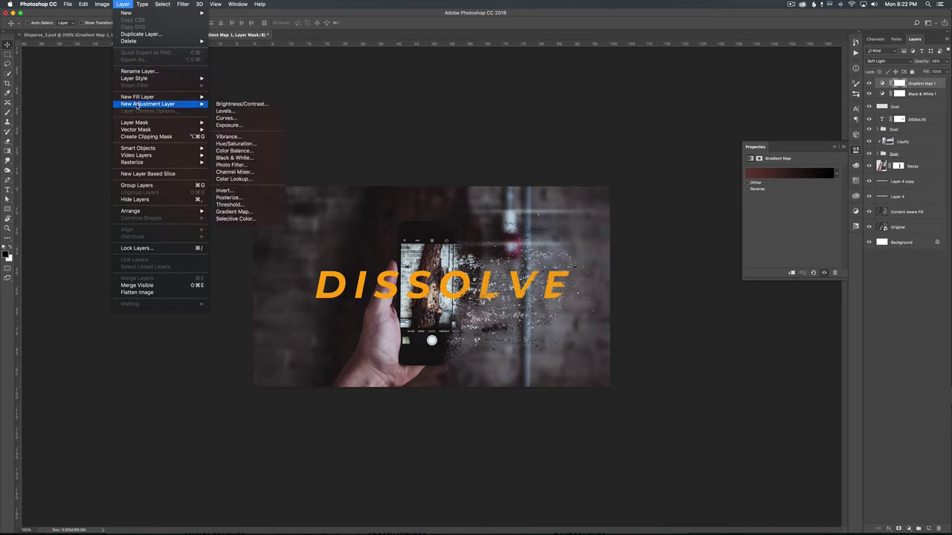
left_click(226, 118)
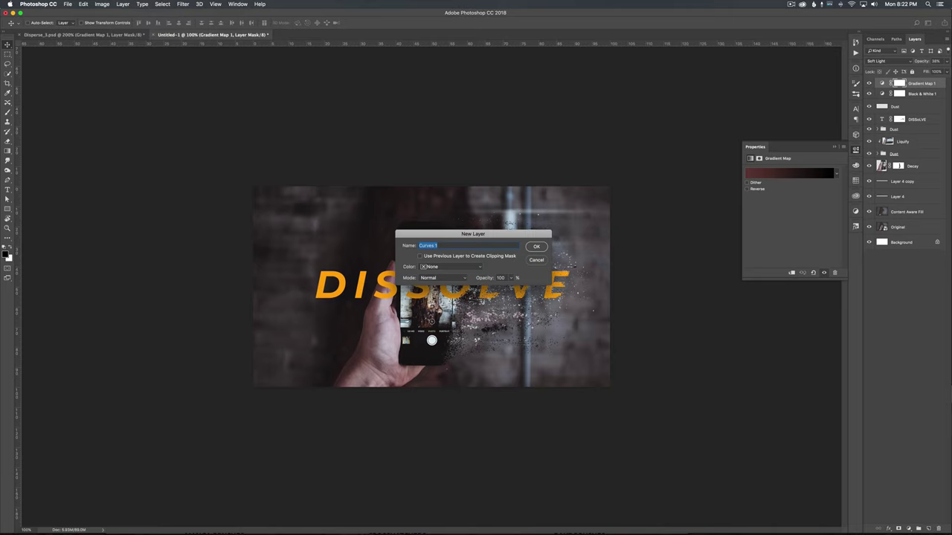
key("Return")
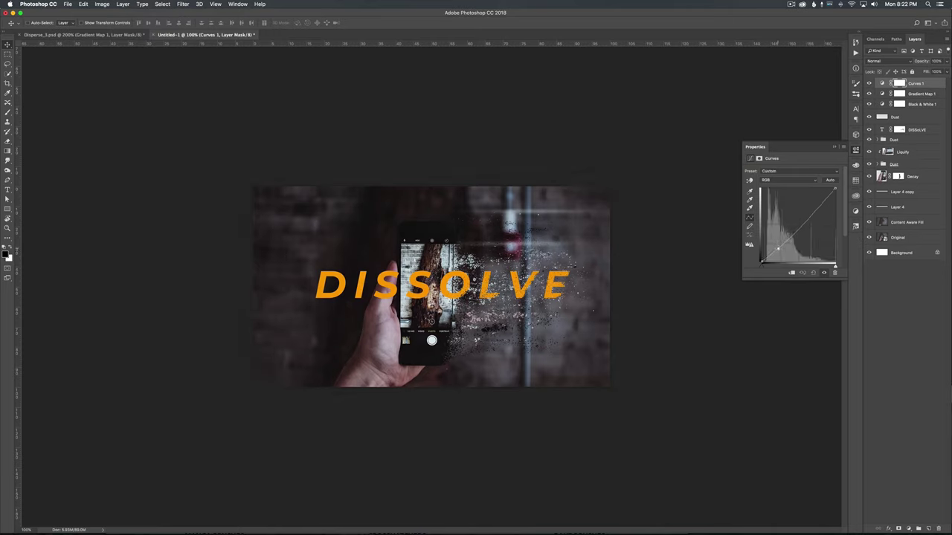
left_click(817, 204)
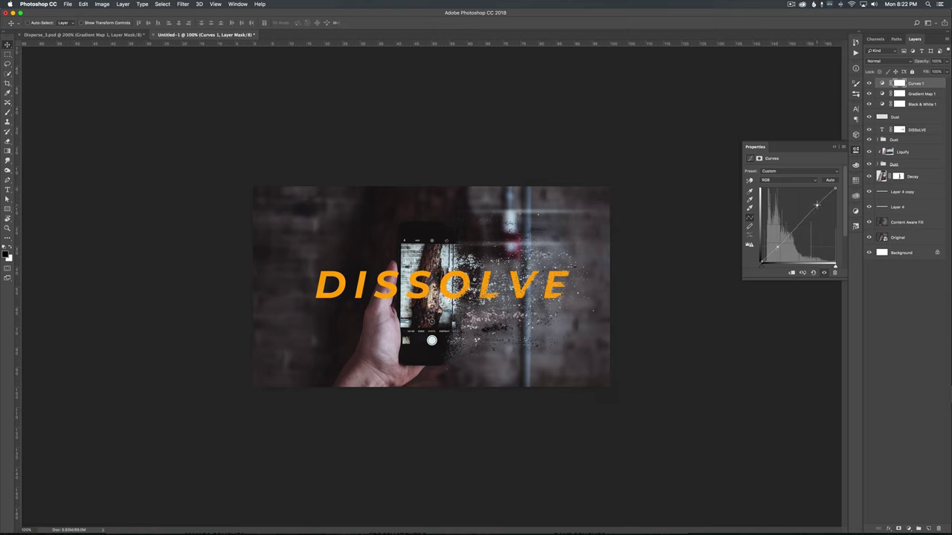
left_click_drag(761, 262, 760, 256)
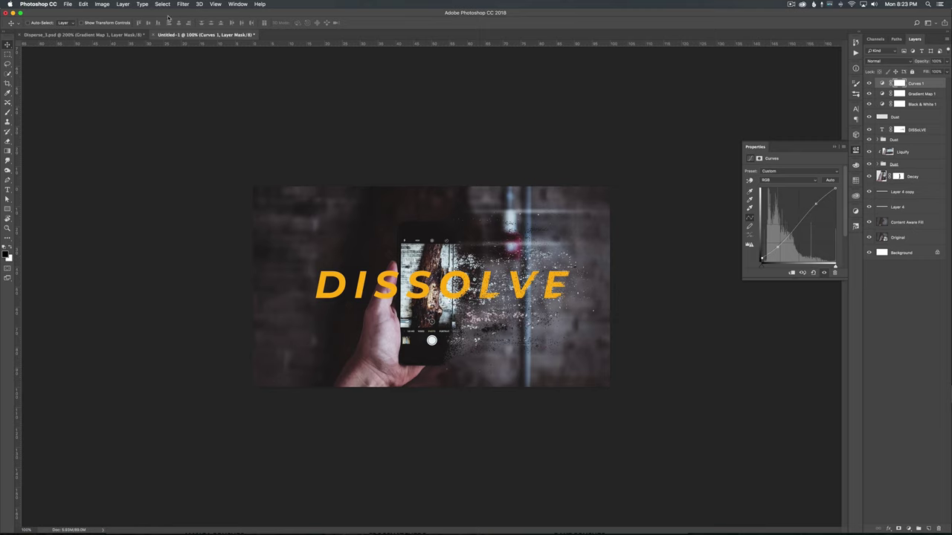
Add a Photo Filter adjustment layer with Warming Filter (85) above Curves 1 and leave no layer selected.
left_click(142, 4)
mouse_move(153, 104)
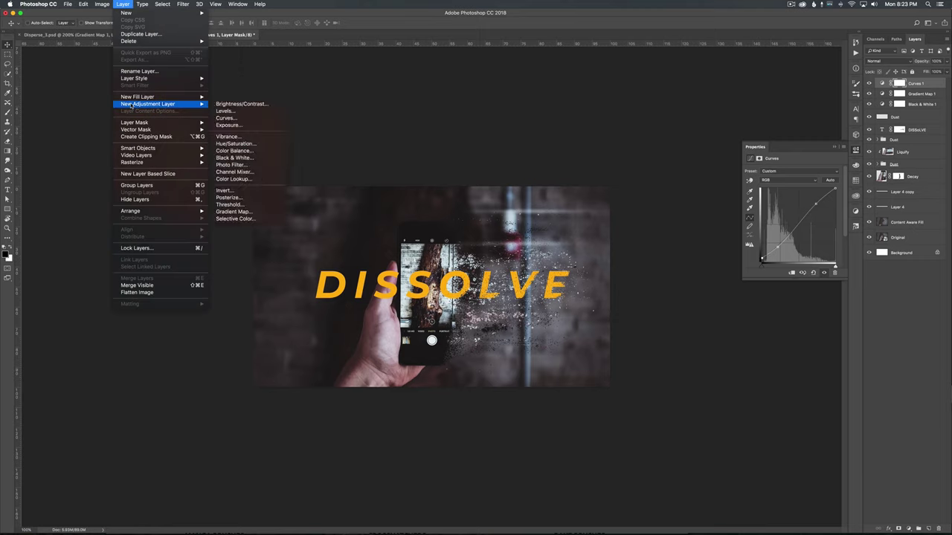
left_click(232, 165)
left_click(537, 248)
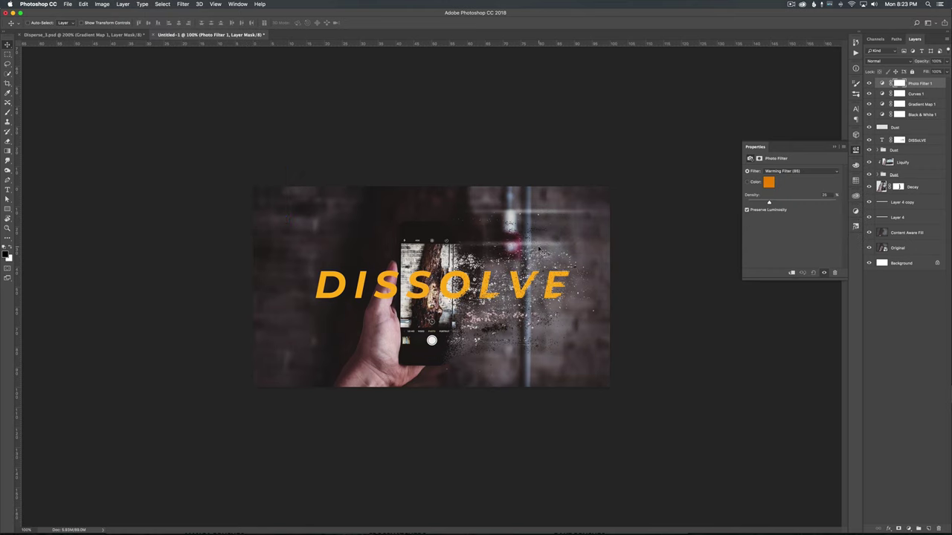
key("super+plus")
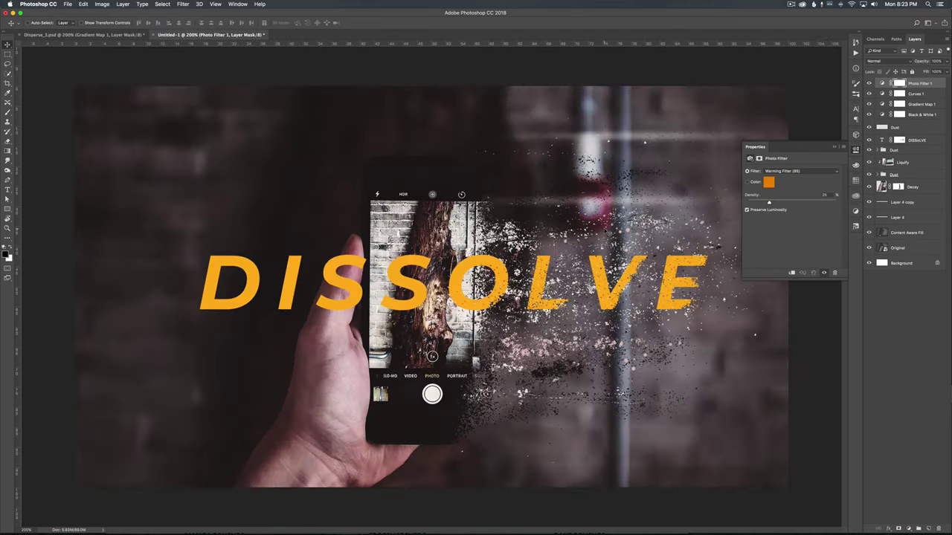
left_click(835, 148)
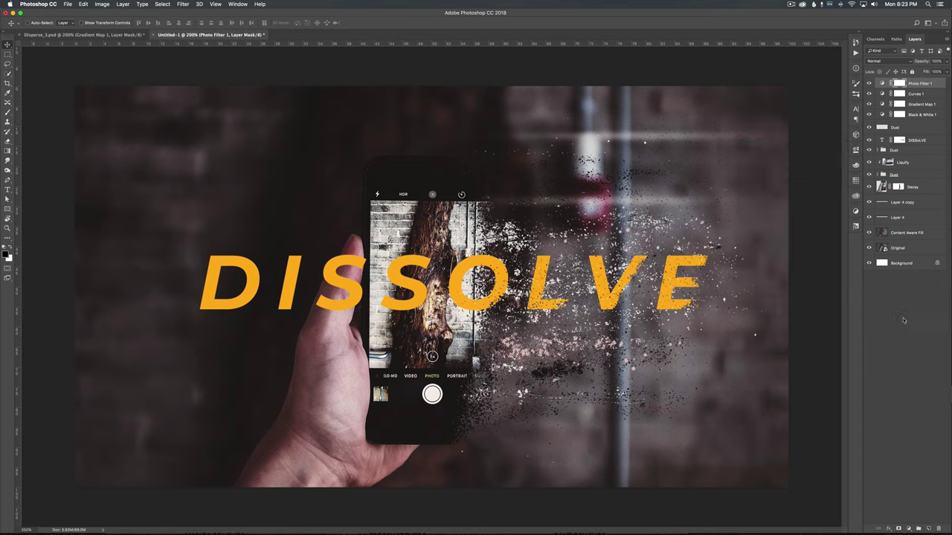
left_click(904, 319)
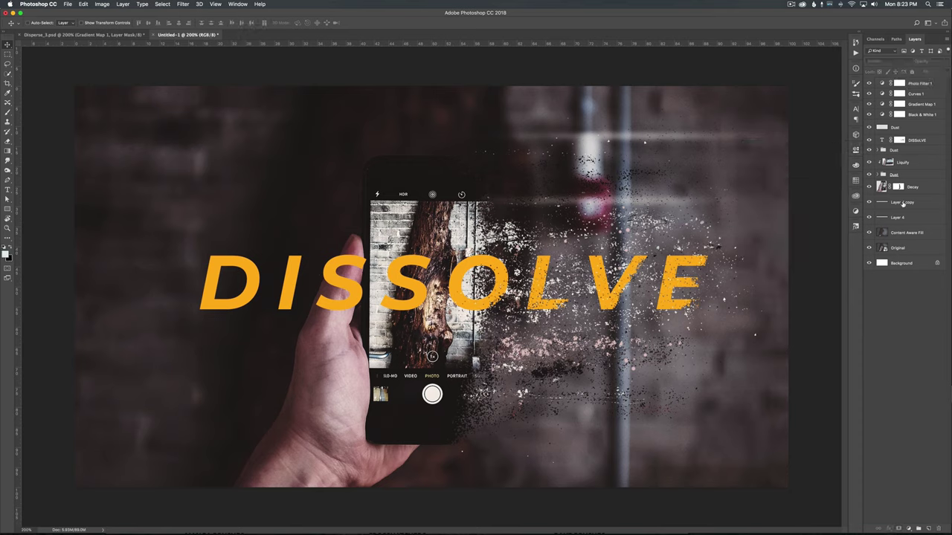